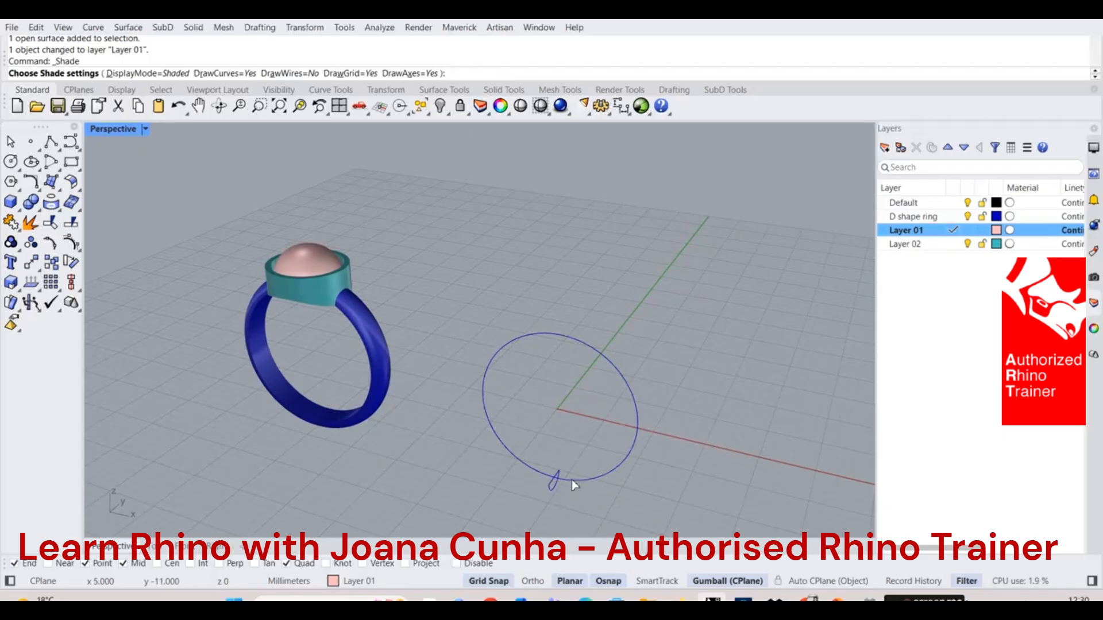
Examine the finished ring with its cabochon and bezel, along with the ring circle and small D-shaped profile curve.
right_click_drag(633, 439, 597, 345, "shift")
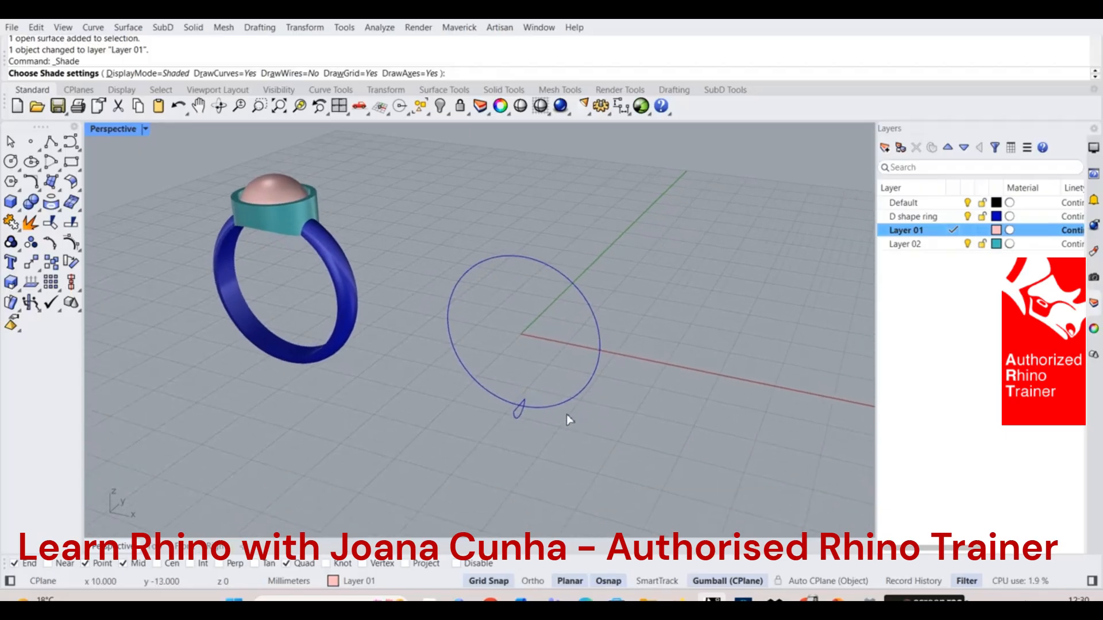
scroll(571, 415, "up", 2)
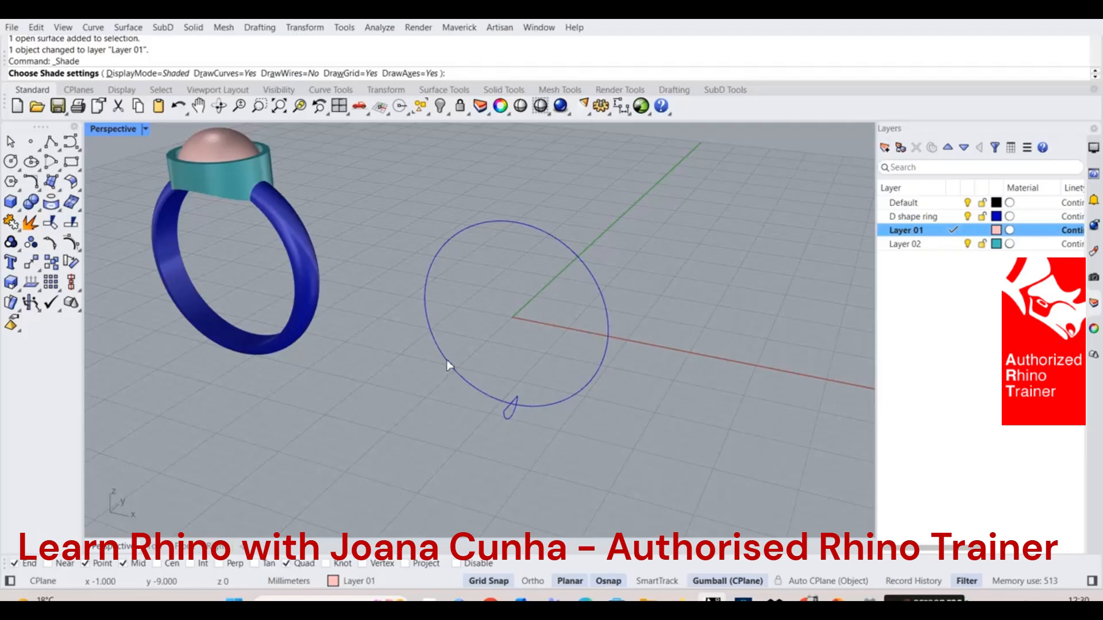
scroll(516, 411, "up", 3)
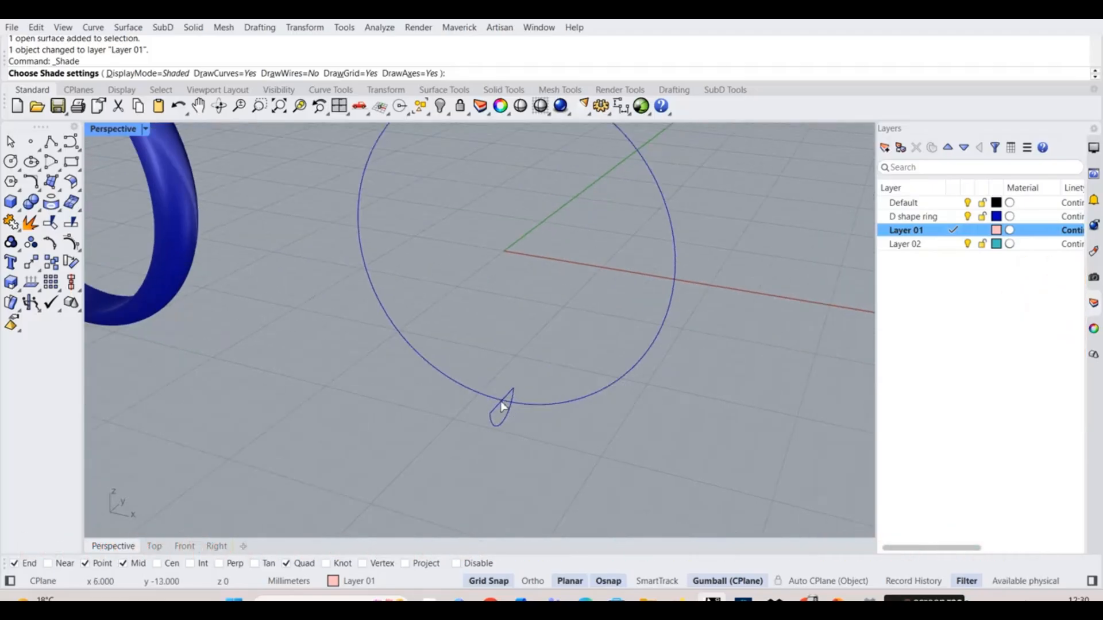
scroll(665, 327, "down", 2)
right_click_drag(666, 326, 663, 362)
right_click_drag(265, 205, 307, 206)
right_click_drag(389, 214, 469, 277, "shift")
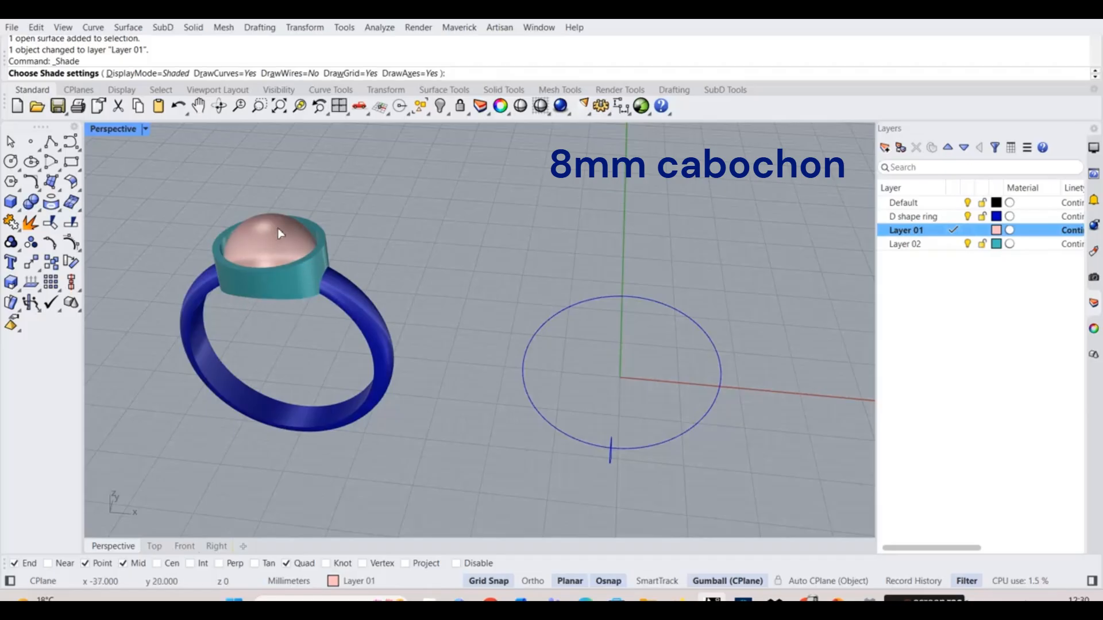
scroll(272, 219, "up", 1)
scroll(275, 216, "up", 1)
scroll(410, 236, "down", 1)
right_click_drag(410, 236, 285, 244)
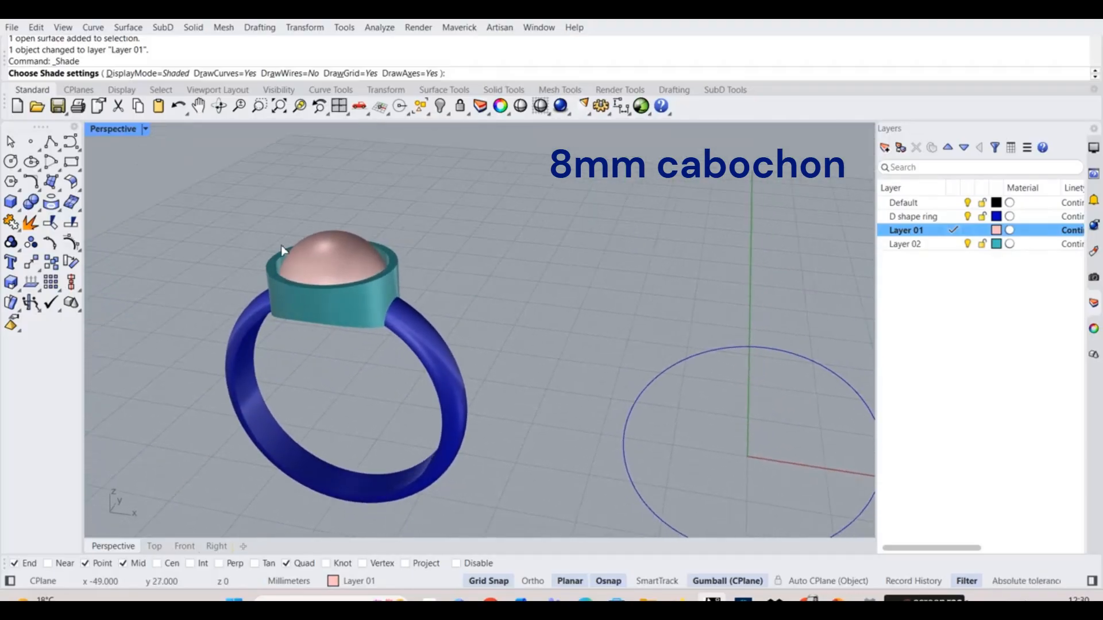
scroll(370, 243, "down", 3)
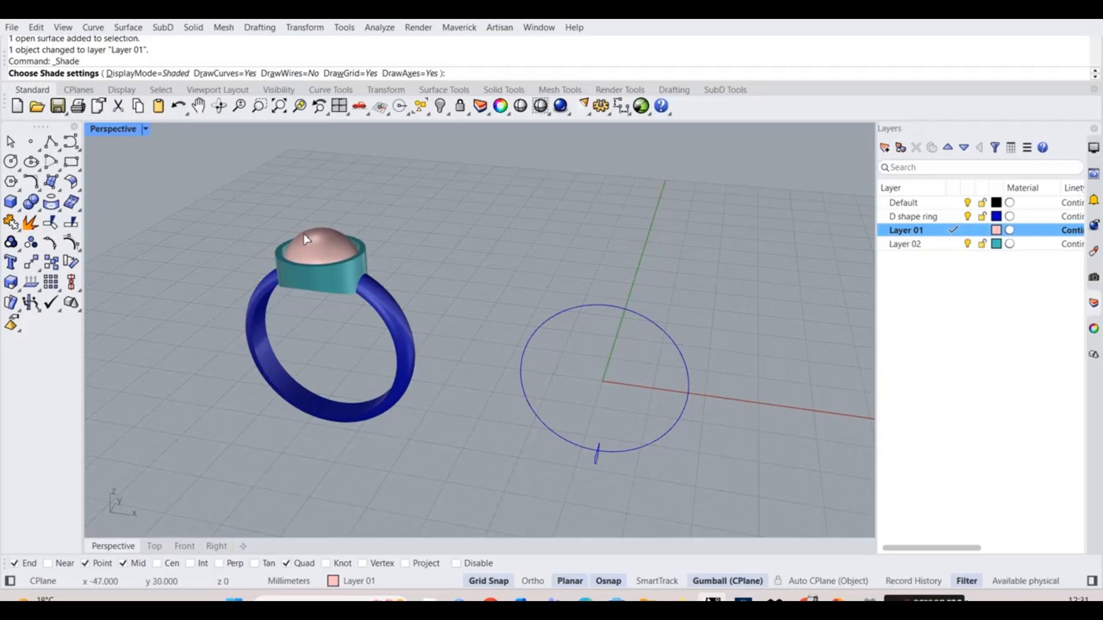
scroll(360, 251, "up", 3)
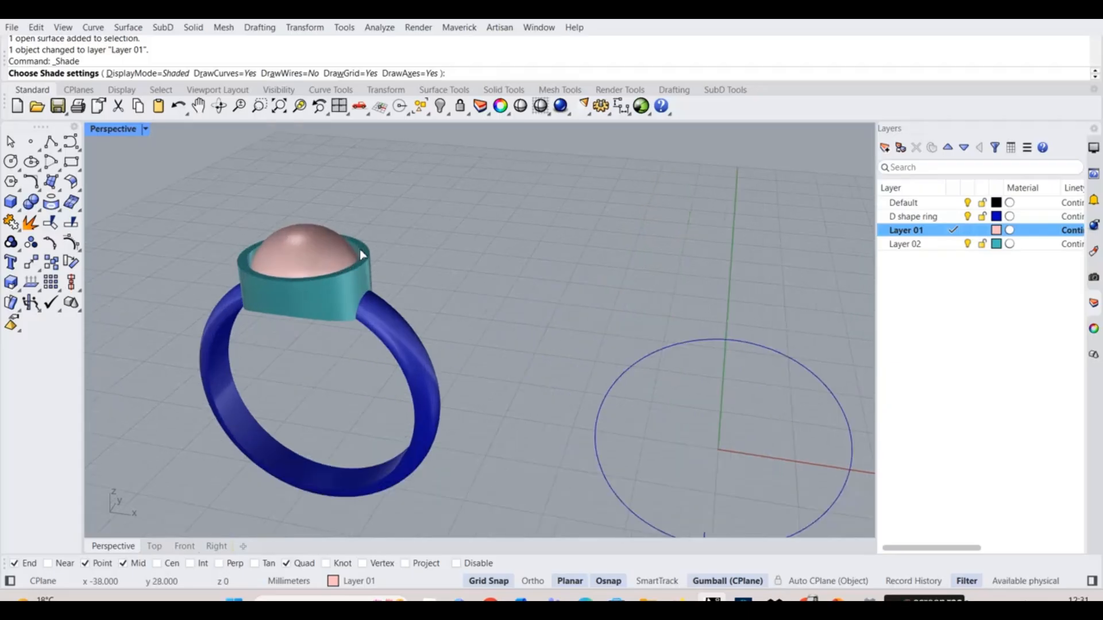
scroll(362, 254, "up", 3)
scroll(358, 246, "down", 2)
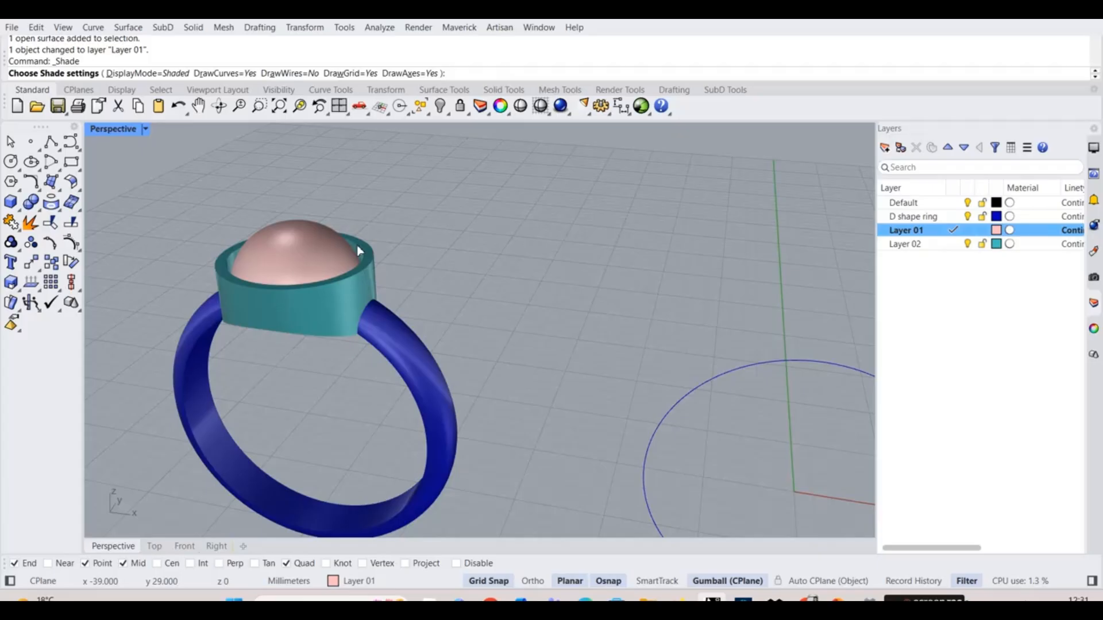
scroll(357, 251, "up", 2)
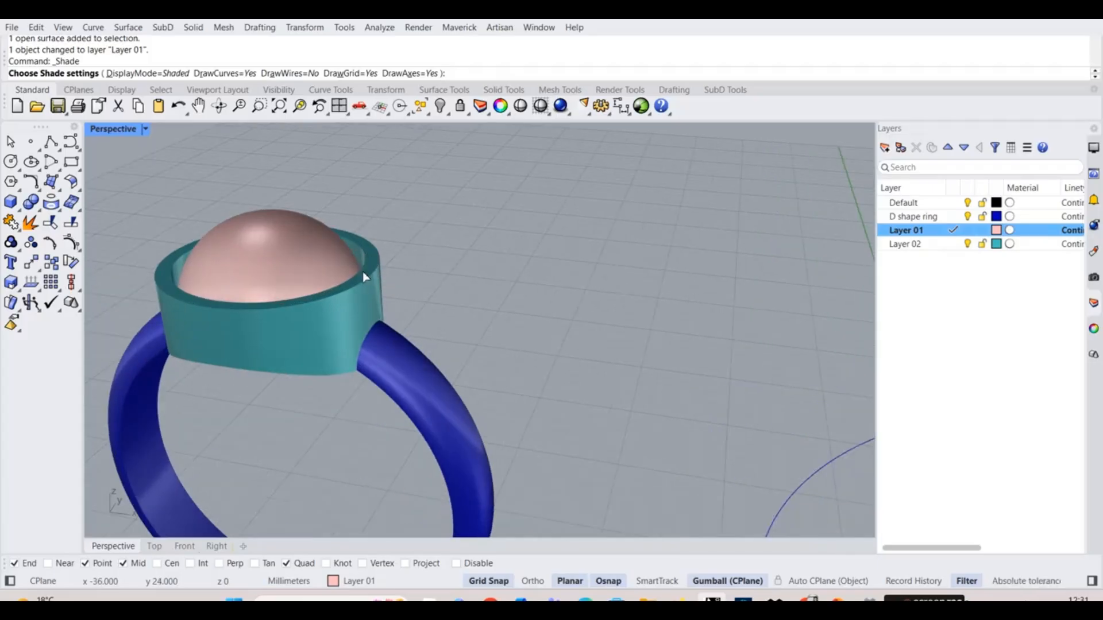
scroll(342, 261, "down", 6)
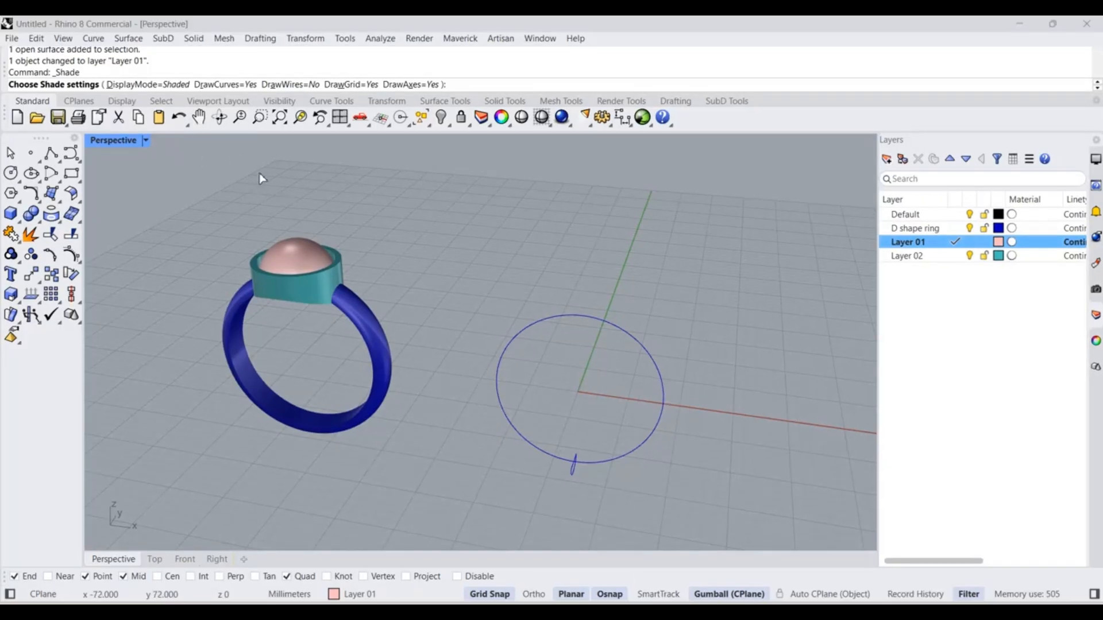
Hide the finished ring model with its cabochon and bezel, and maximize the Front view around the ring circle.
left_click_drag(153, 190, 480, 492)
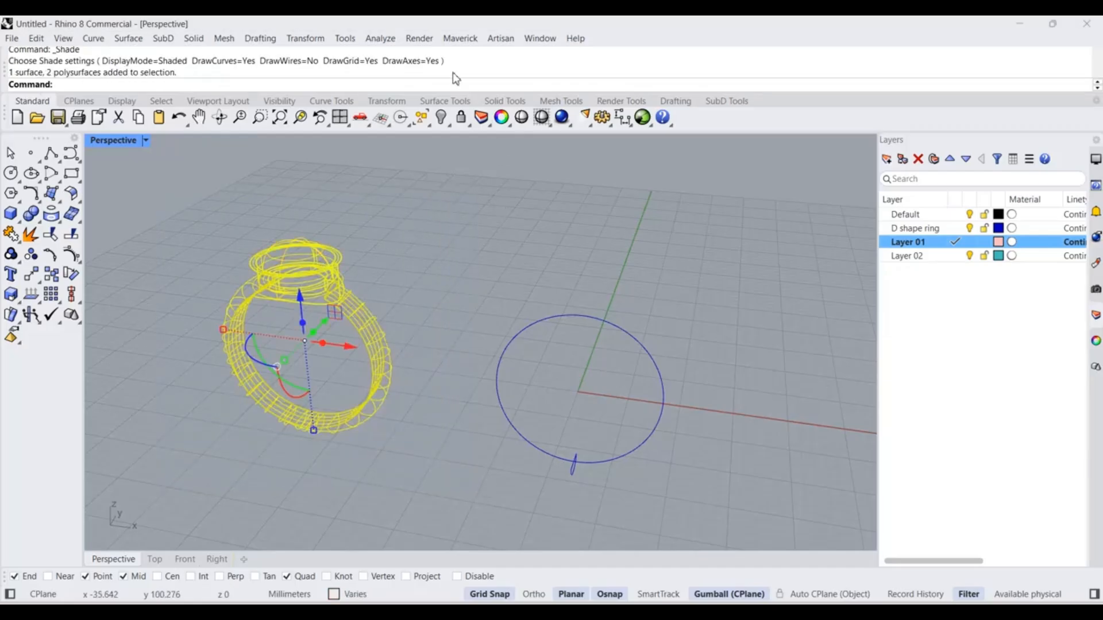
left_click(442, 118)
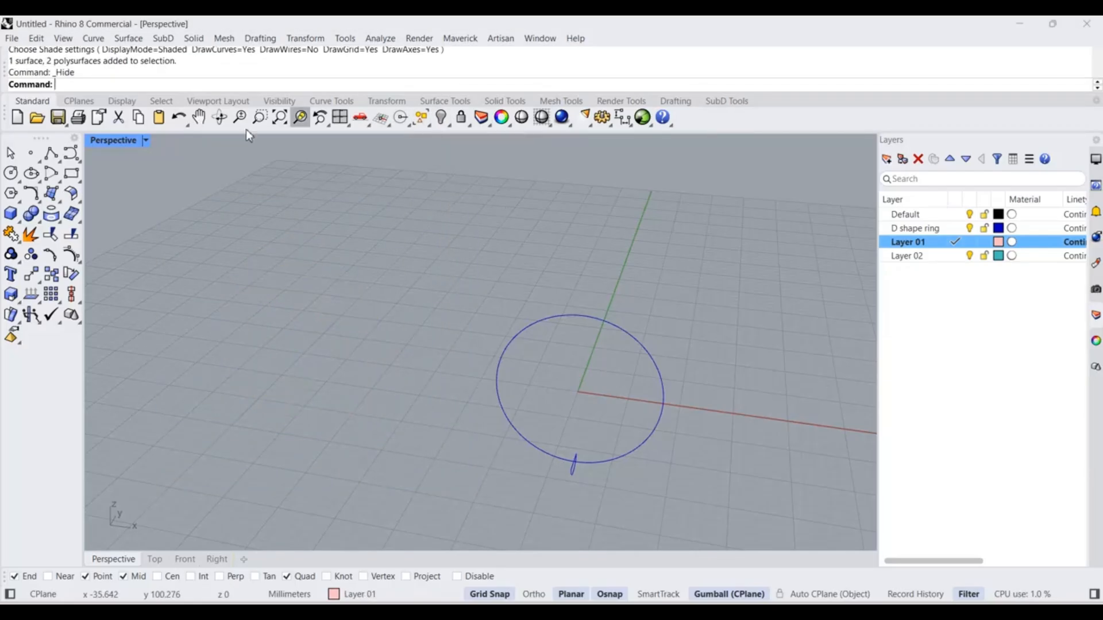
double_click(108, 143)
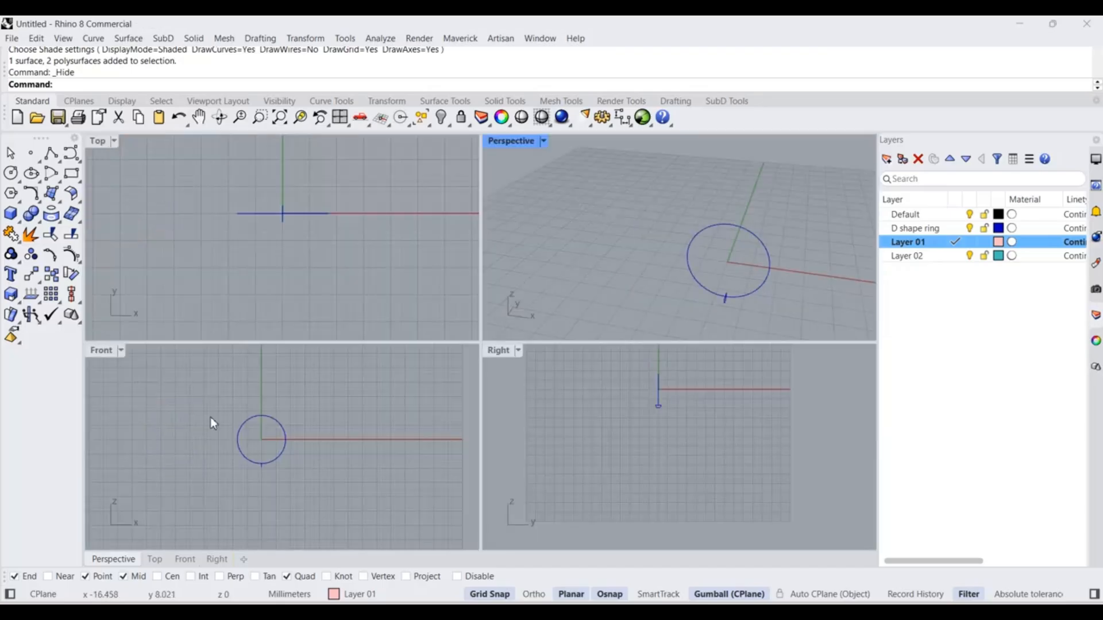
double_click(100, 351)
scroll(429, 284, "up", 2)
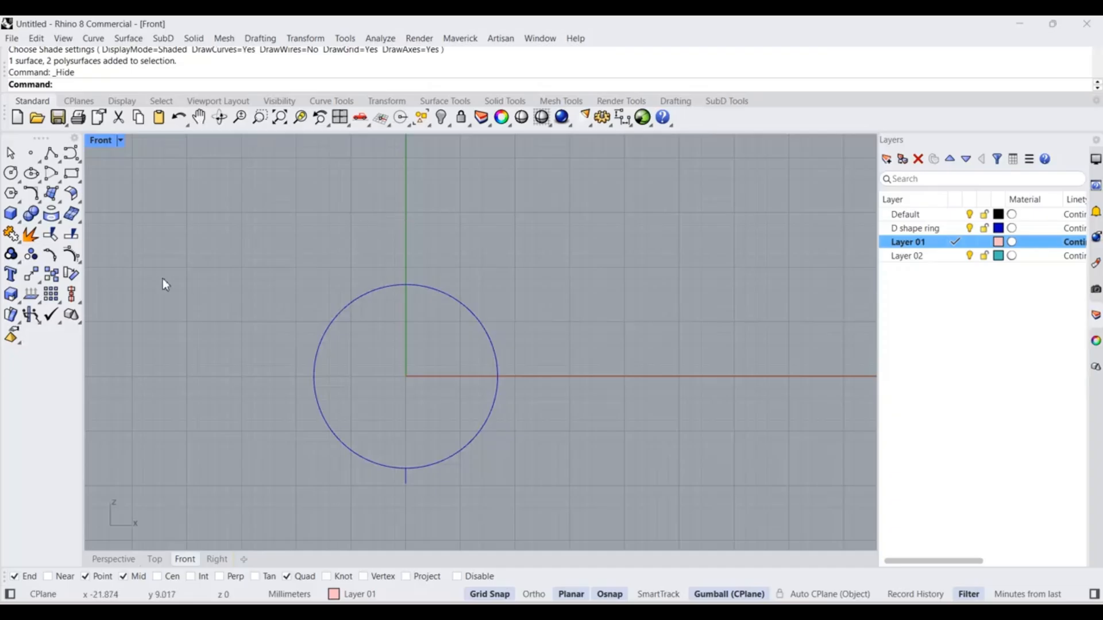
Rename Layer 01 as Cabochon.
left_click(911, 246)
type("Ca")
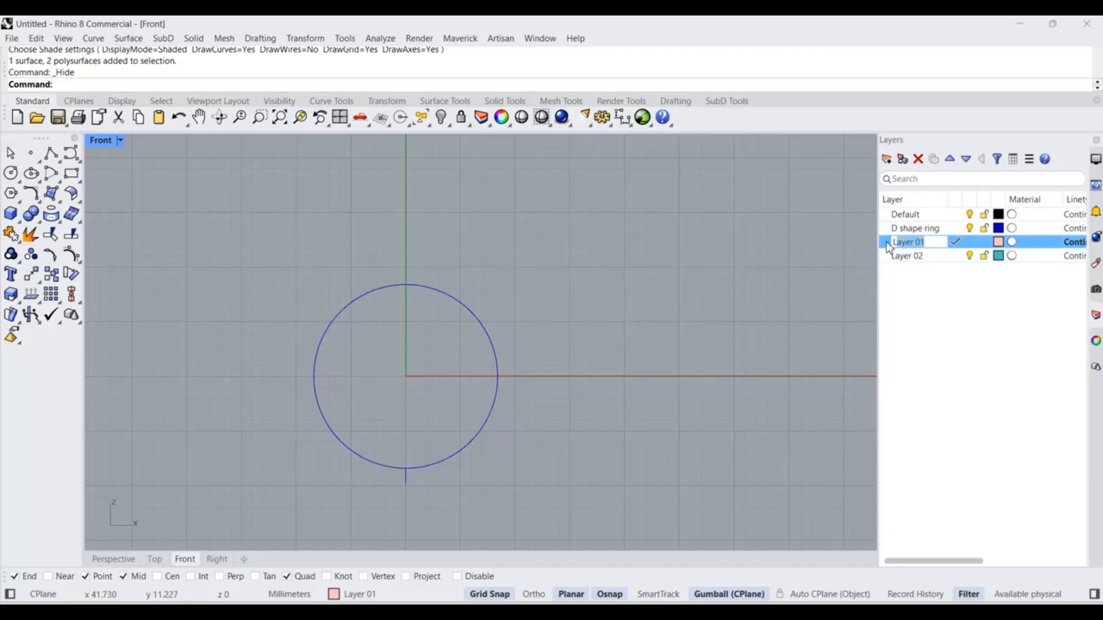
type("bochon")
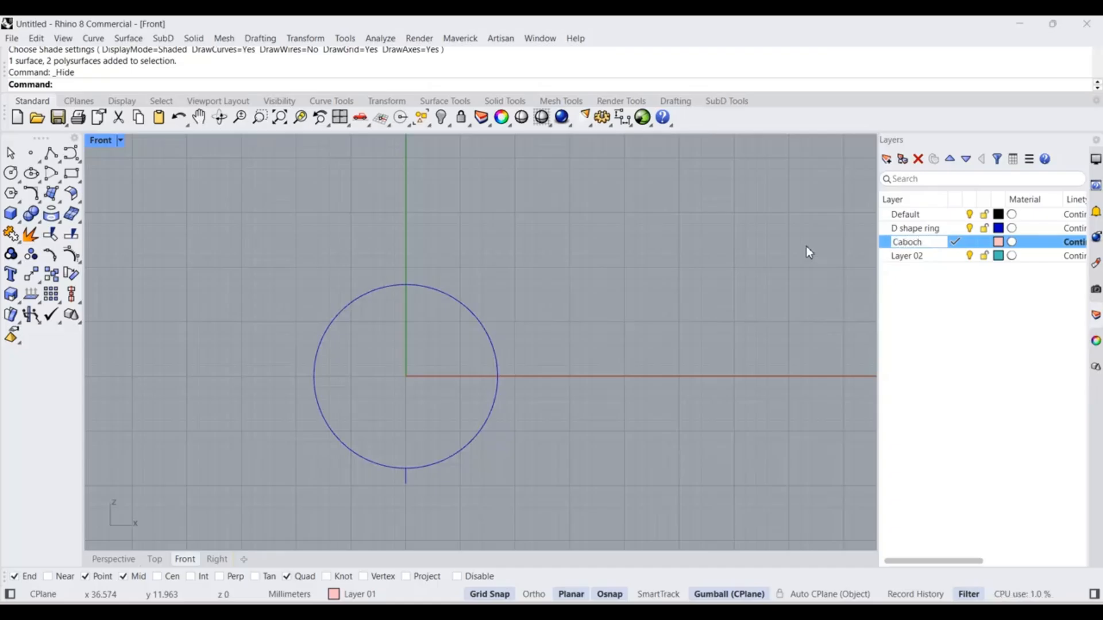
key("Return")
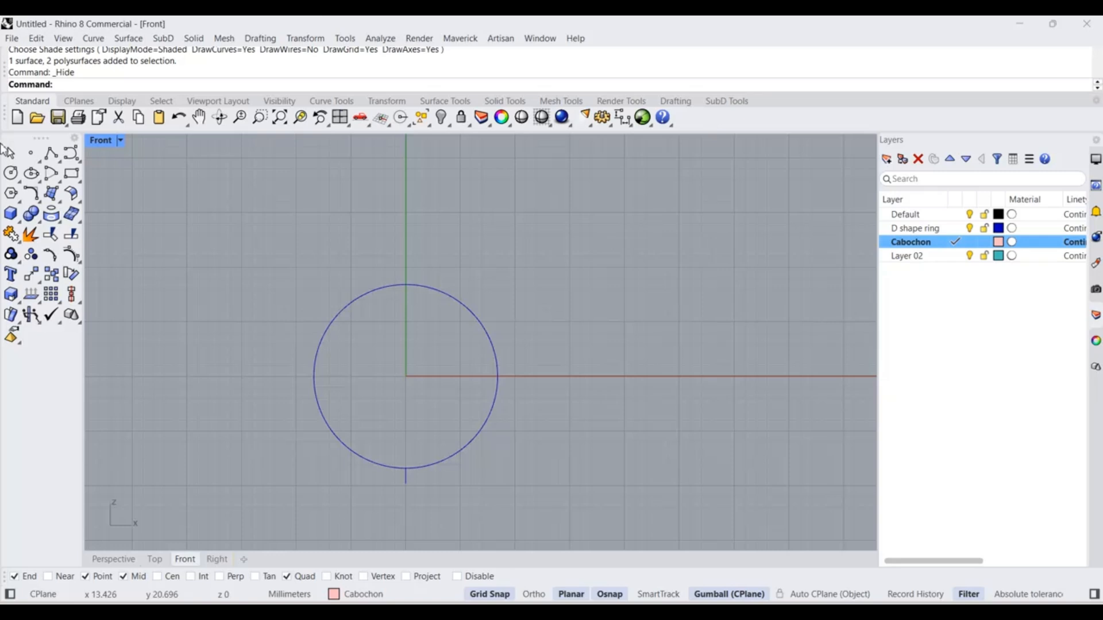
Draw a start-end-point arc above the ring circle, from the vertical axis outward, about 4 mm wide and 3 mm high, passing through 3,12.
left_click(49, 179)
left_click_drag(72, 169, 208, 260)
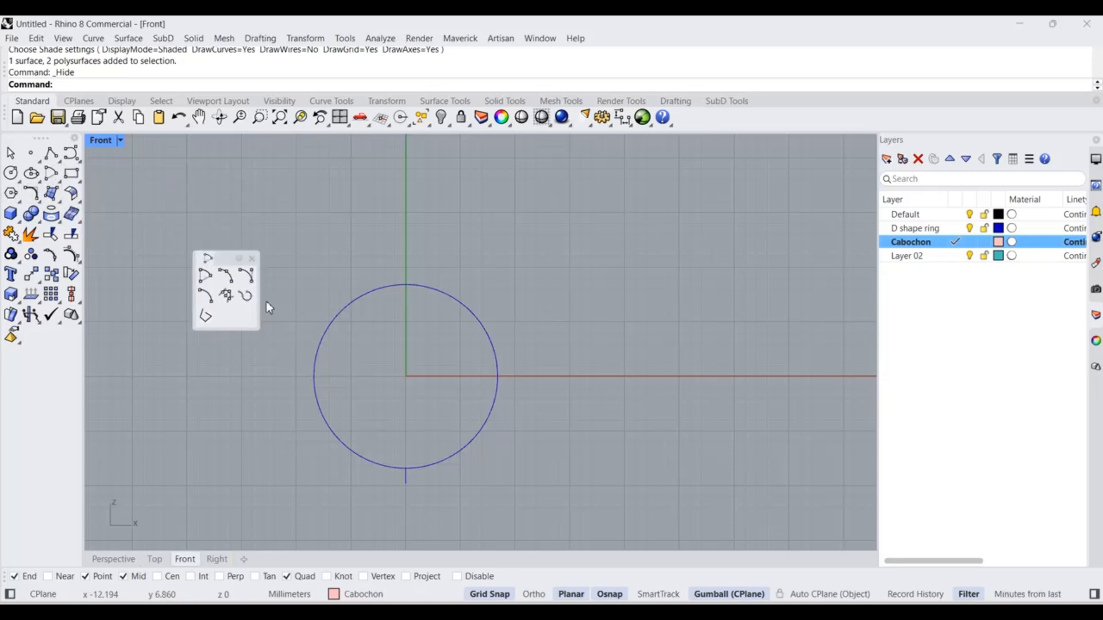
left_click(228, 279)
scroll(409, 241, "up", 5)
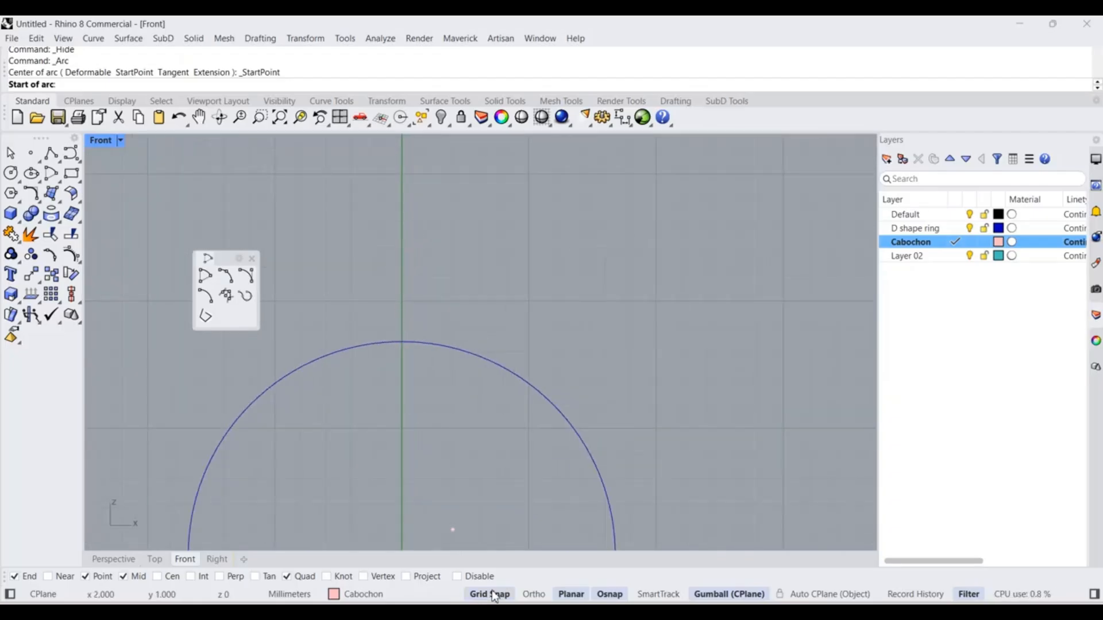
left_click(401, 227)
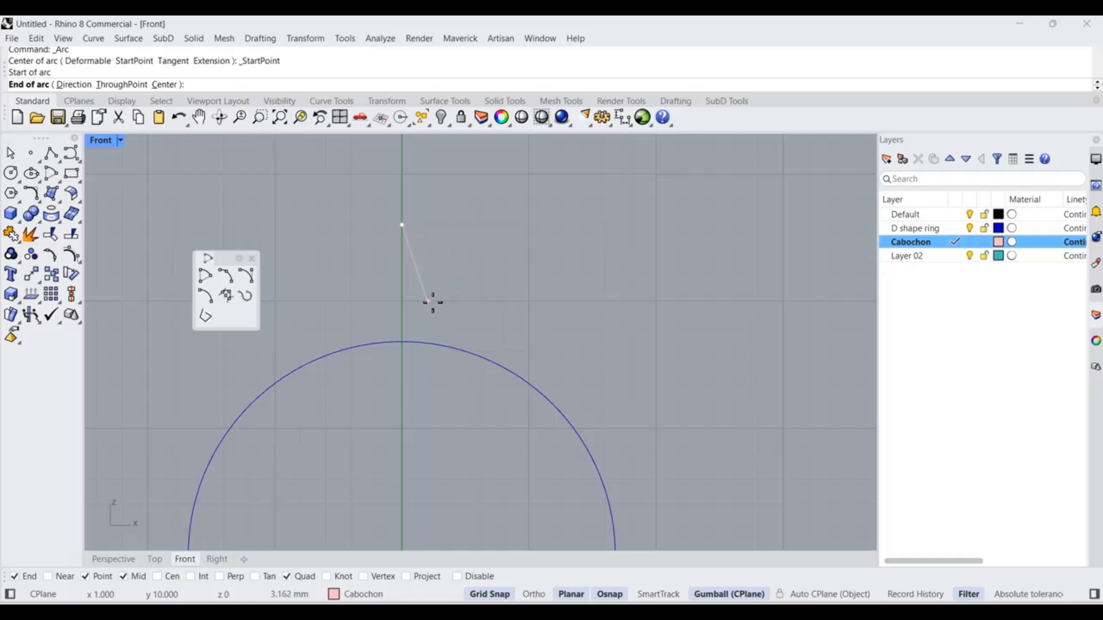
left_click(504, 301)
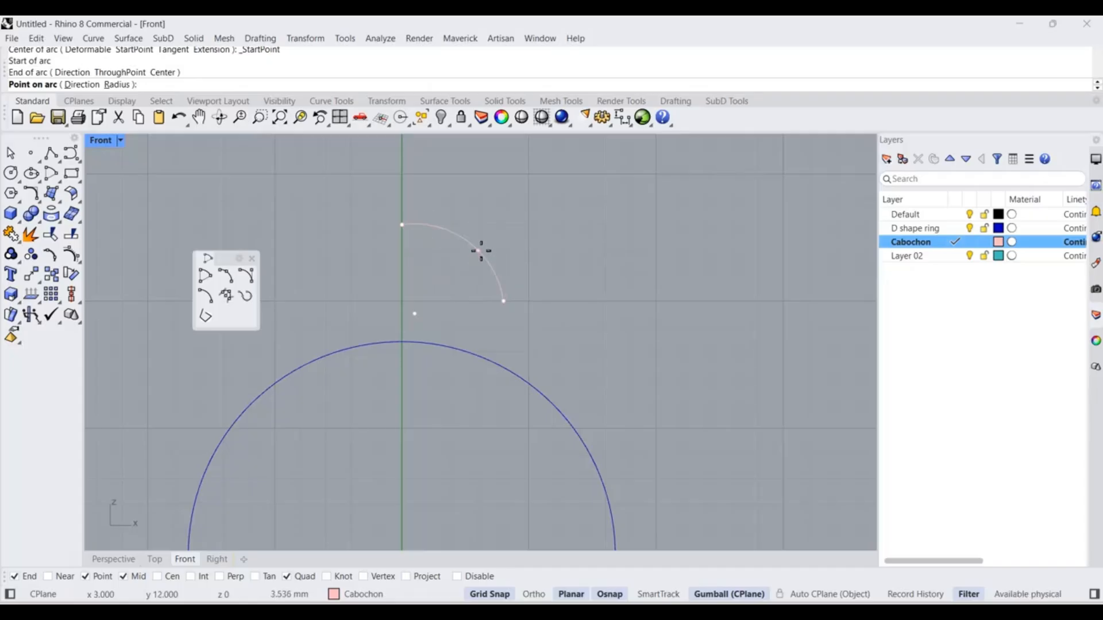
left_click(479, 250)
Turn off Grid Snap and move the arc's corner control point down and slightly outward to even out the cabochon curve.
left_click(479, 252)
scroll(493, 225, "up", 3)
scroll(518, 230, "up", 3)
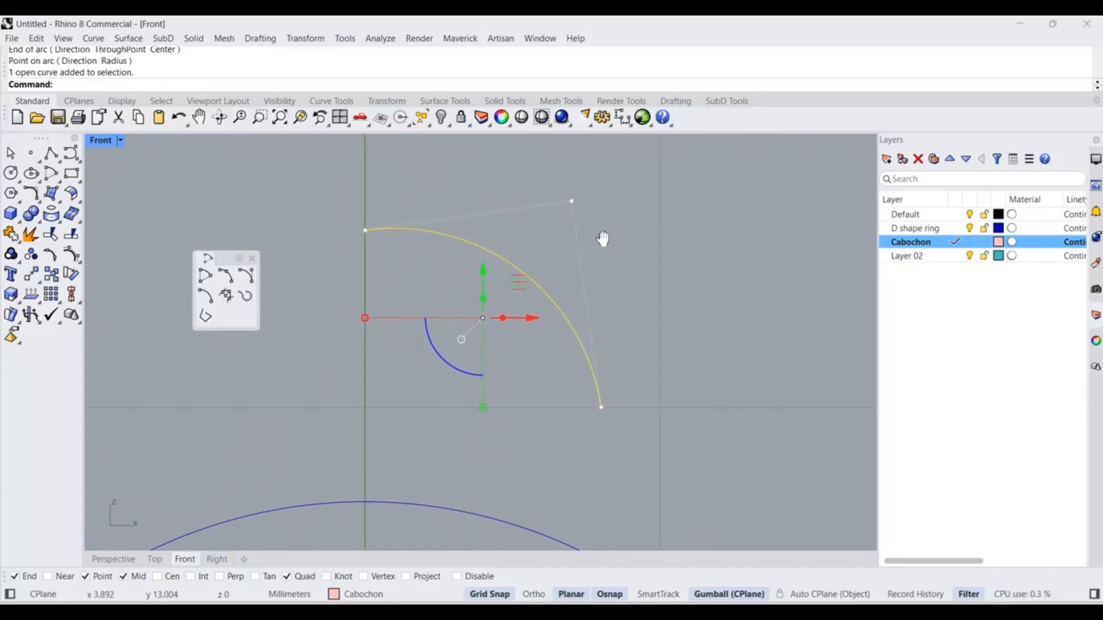
left_click(501, 595)
left_click_drag(524, 181, 612, 238)
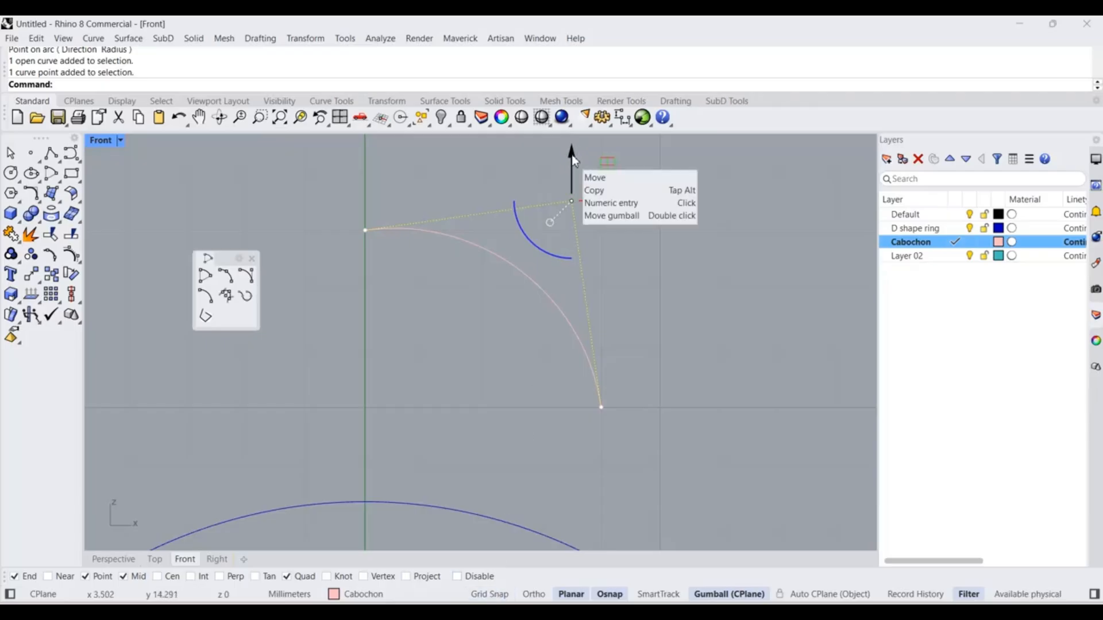
left_click_drag(571, 155, 578, 165)
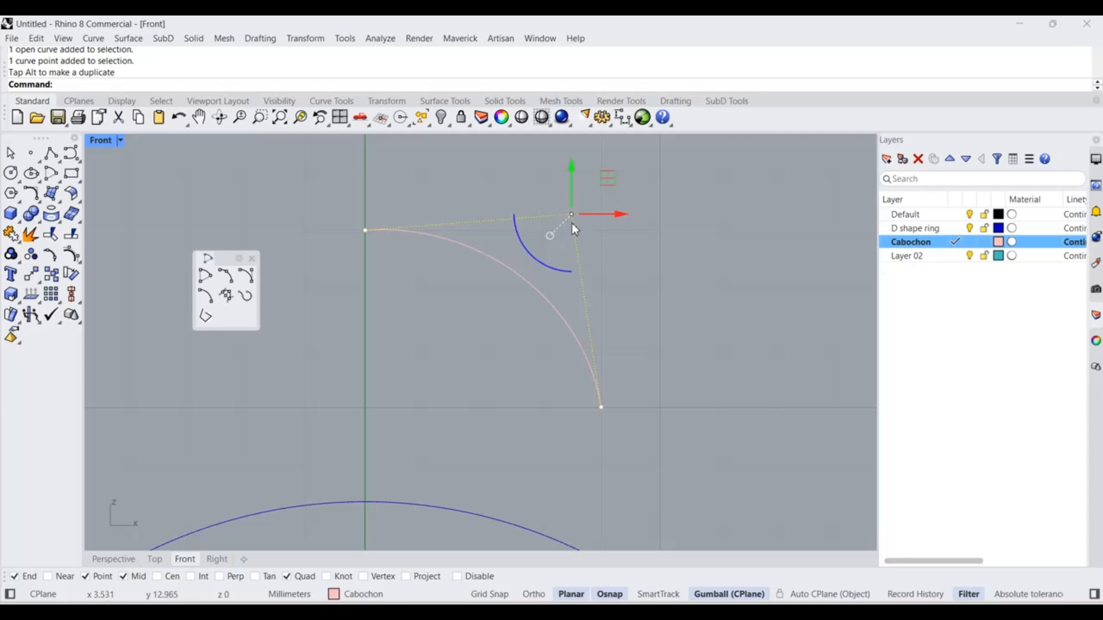
left_click_drag(573, 166, 576, 176)
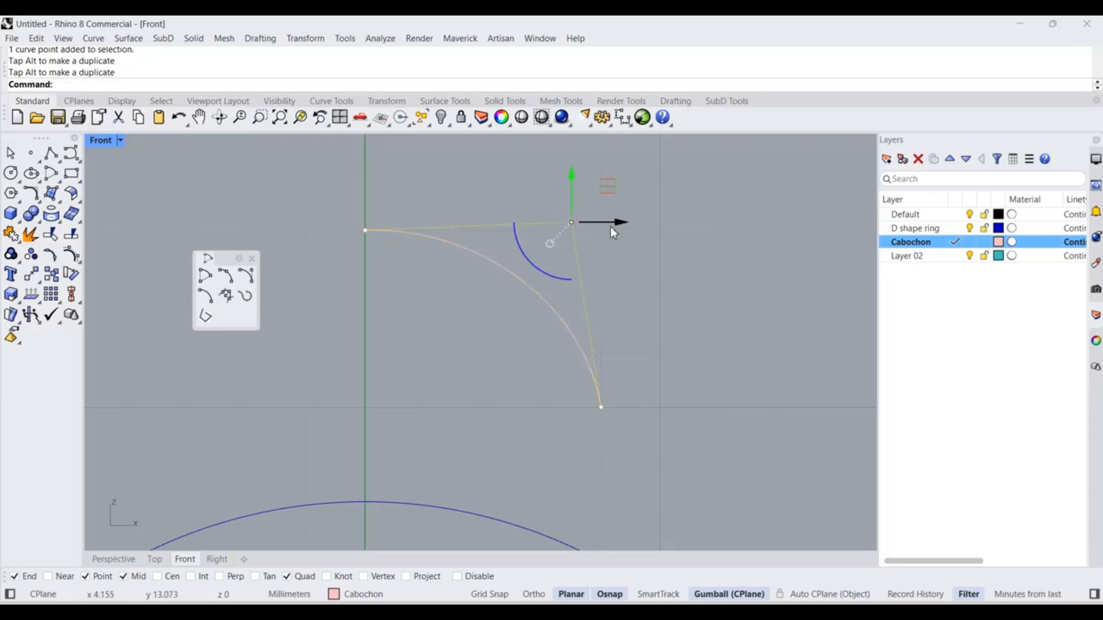
left_click_drag(618, 223, 627, 224)
key("Escape")
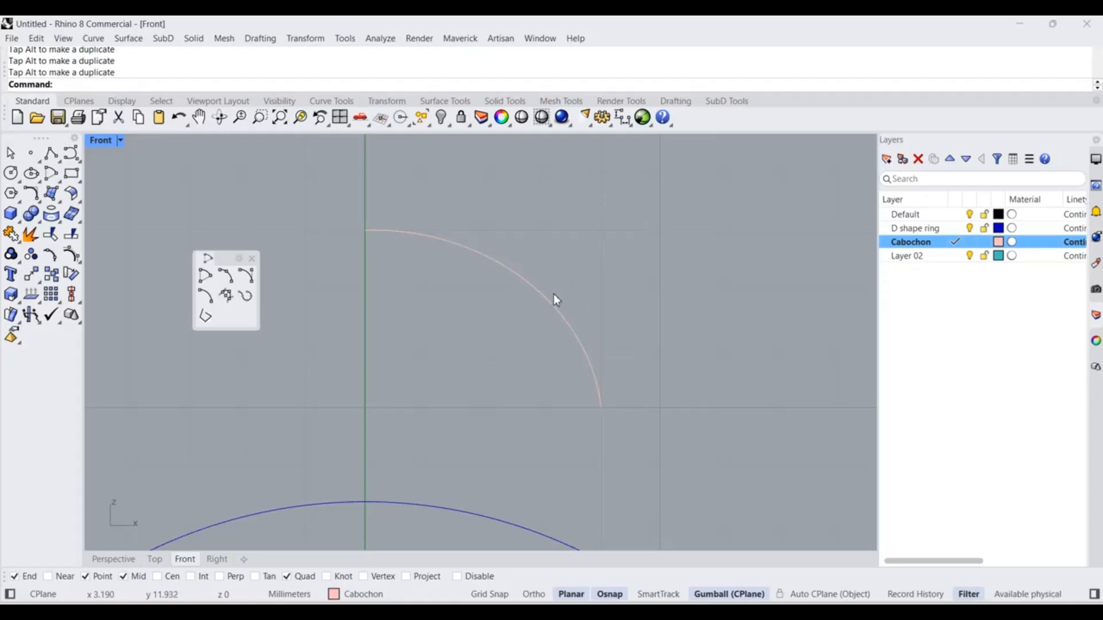
Lower the cabochon arc's outer end point slightly and bring the corner control point down level with the top end.
scroll(577, 276, "down", 5)
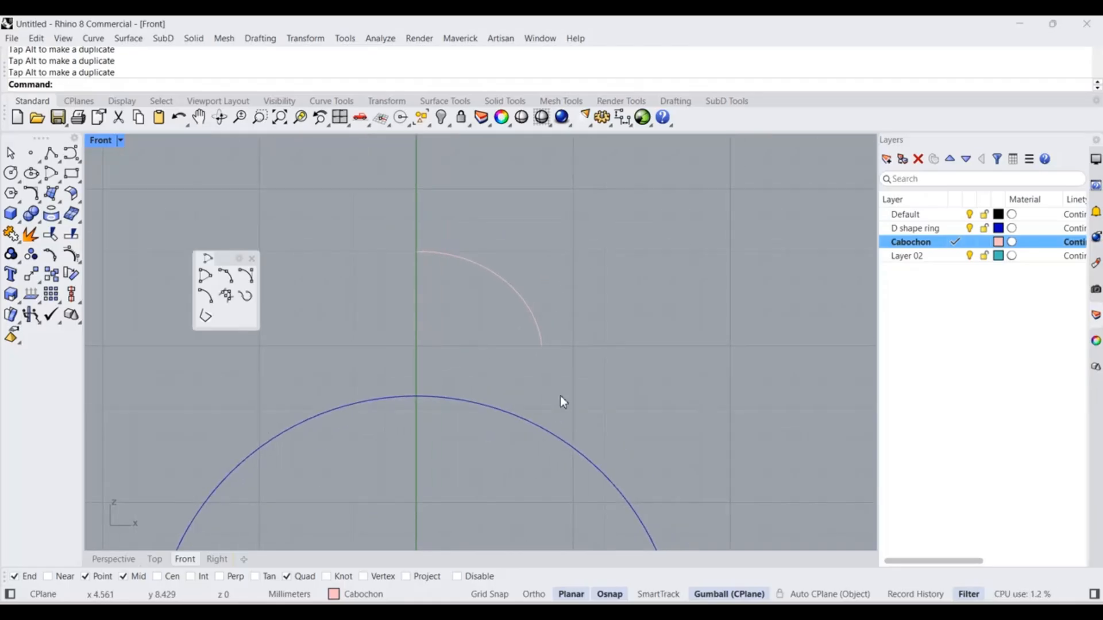
scroll(554, 351, "up", 3)
left_click(532, 331)
left_click_drag(496, 331, 564, 371)
left_click_drag(542, 298, 540, 305)
left_click_drag(489, 171, 570, 192)
left_click_drag(535, 142, 535, 153)
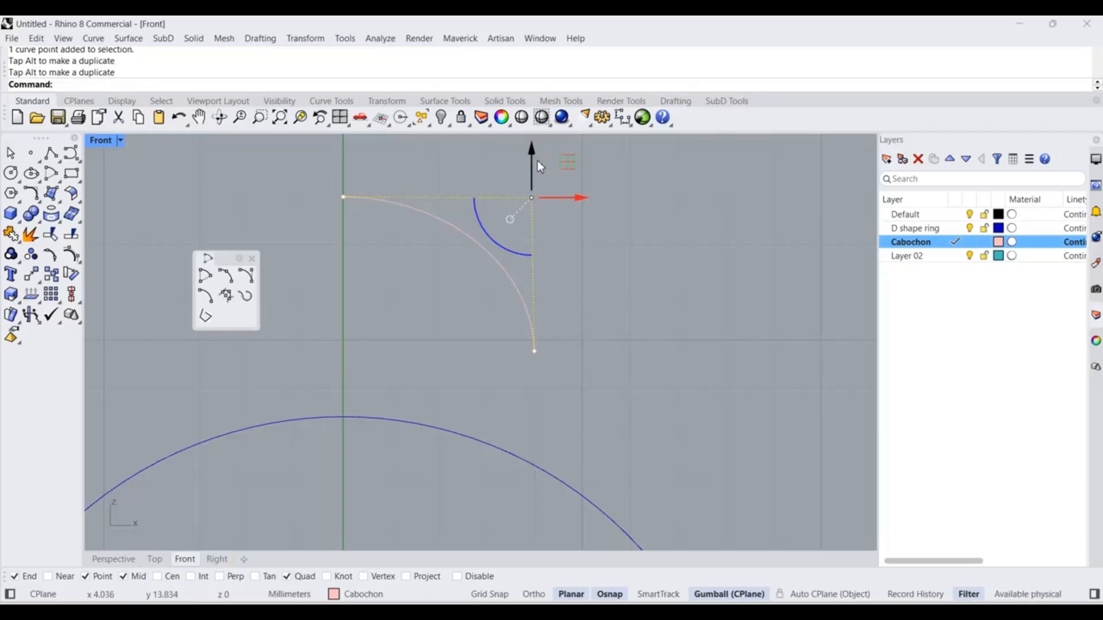
key("Escape")
Raise the cabochon arc's corner control point slightly to make the dome fuller.
left_click(512, 286)
left_click(532, 198)
left_click_drag(532, 153, 538, 150)
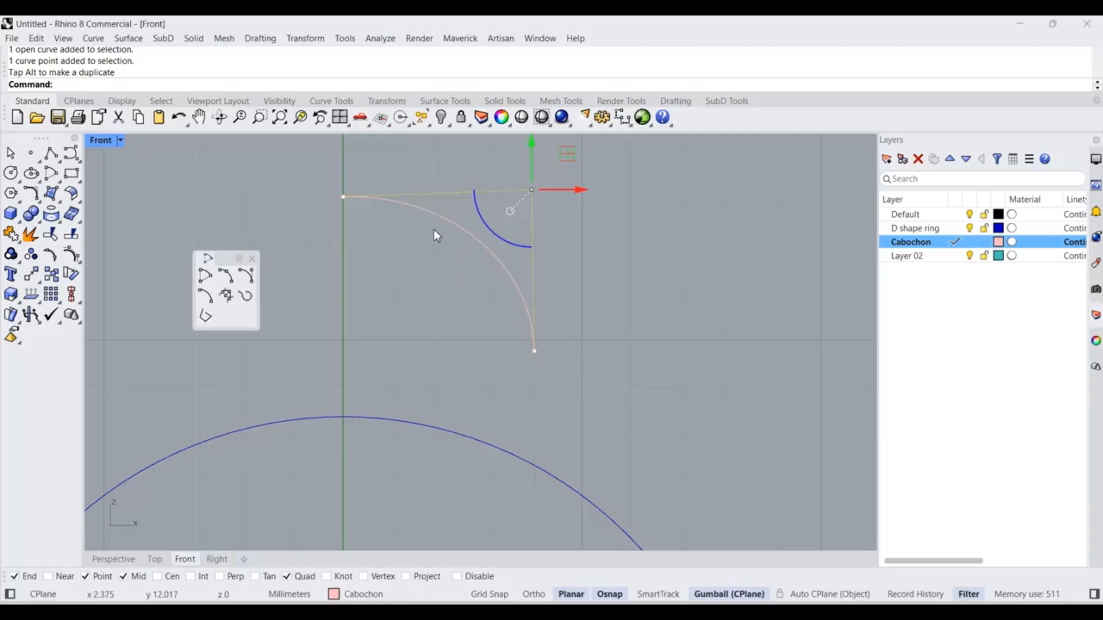
key("Escape")
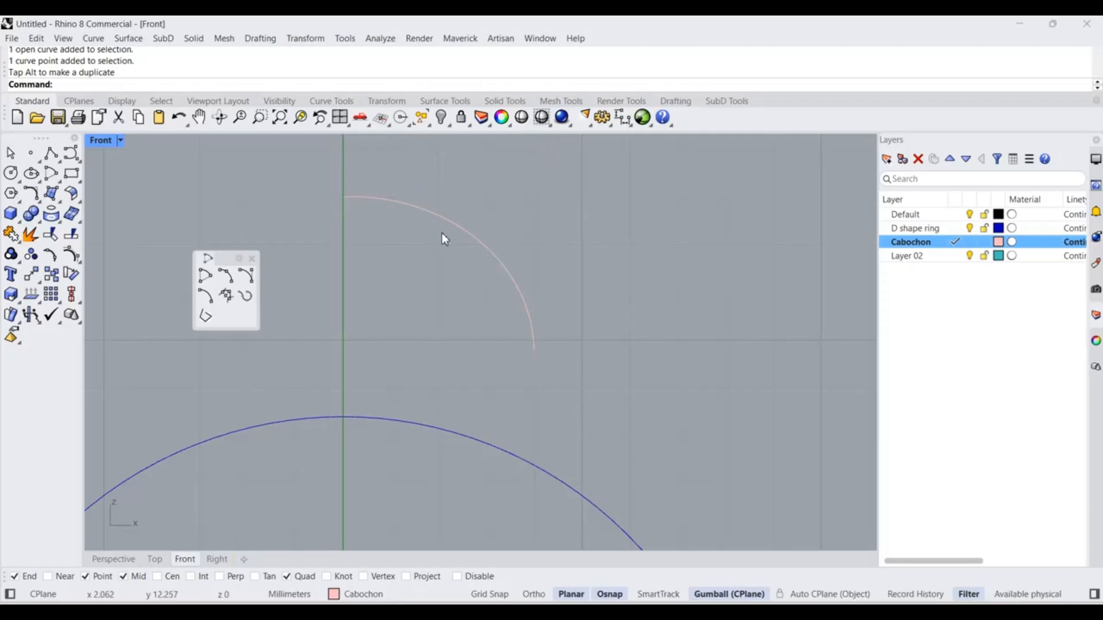
Move the whole cabochon arc up about 0.2 mm, using its outer end point as the base point.
left_click(515, 285)
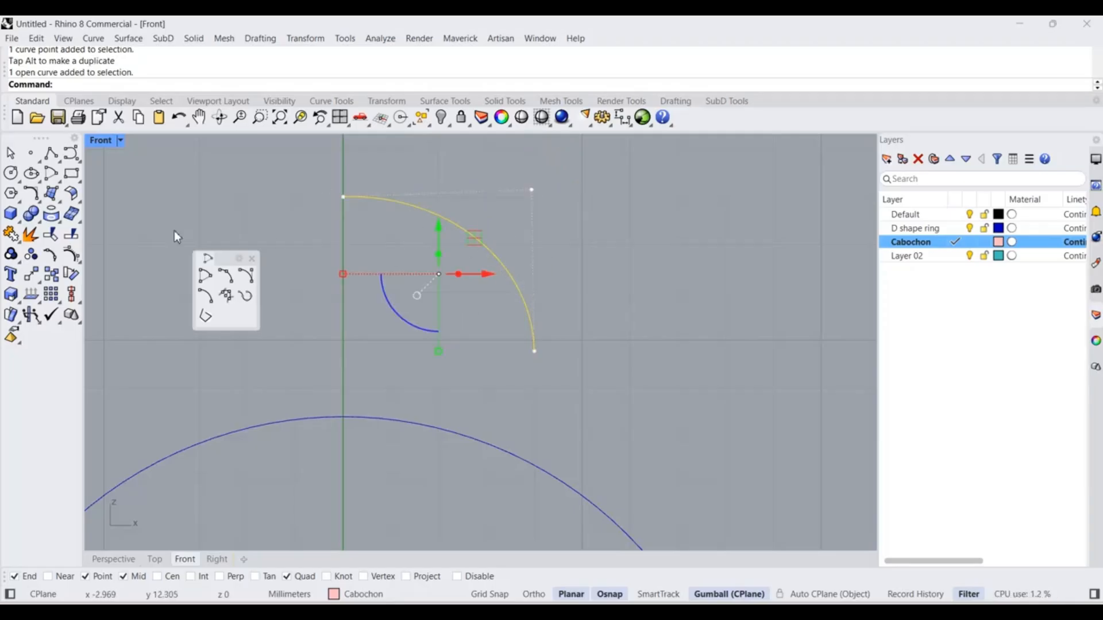
left_click(31, 274)
left_click(534, 350)
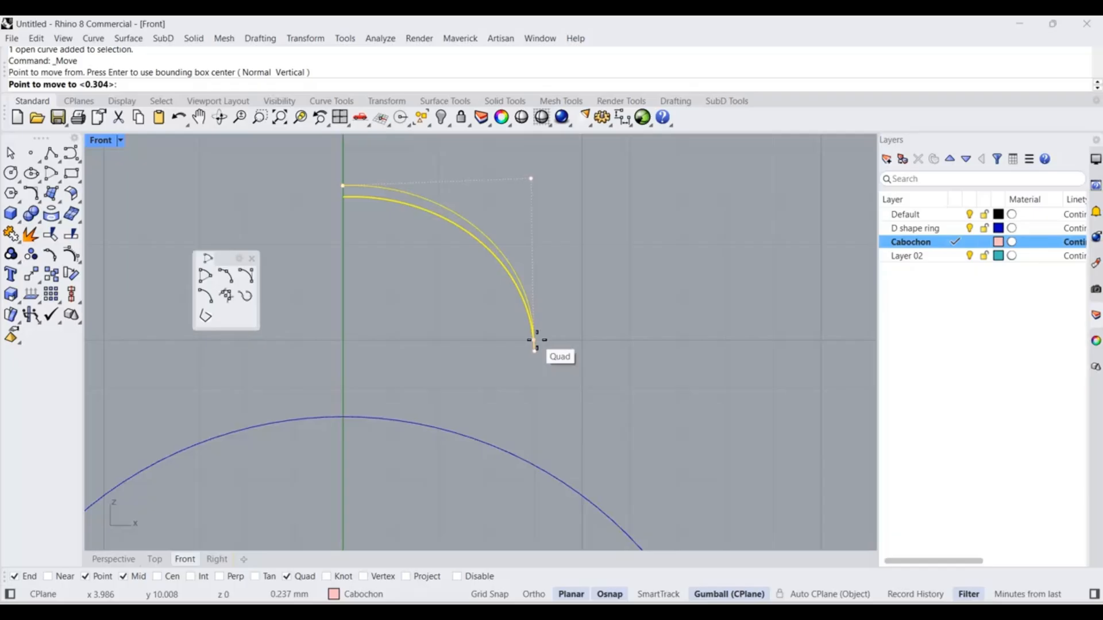
left_click(536, 343)
scroll(534, 347, "up", 3)
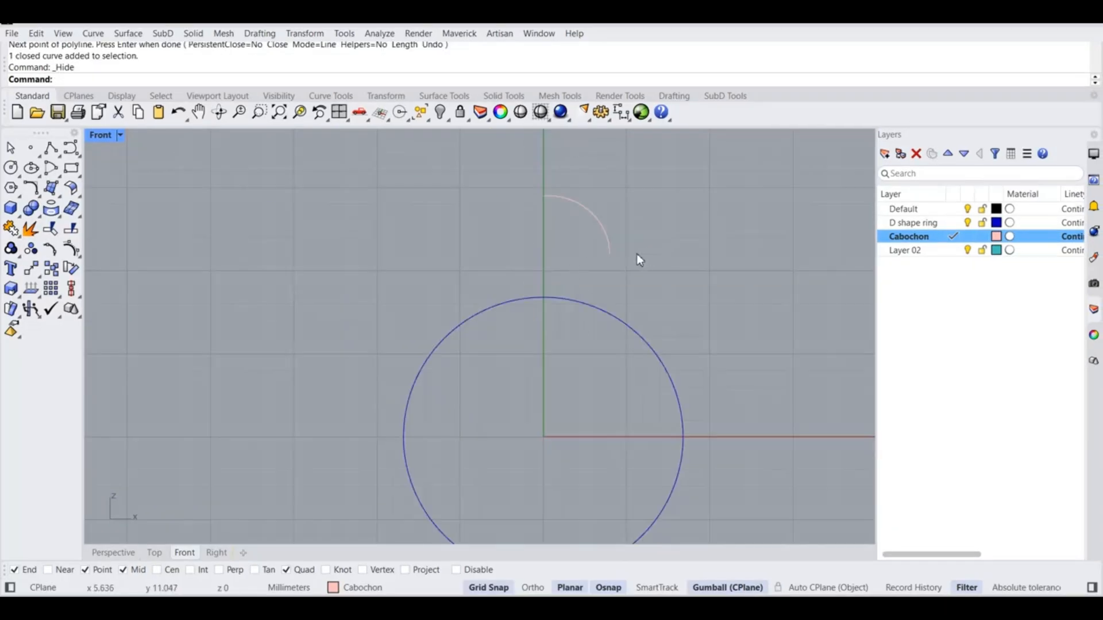
Draw a 4 mm horizontal base line from the cabochon arc's outer end to the vertical axis.
scroll(637, 254, "up", 2)
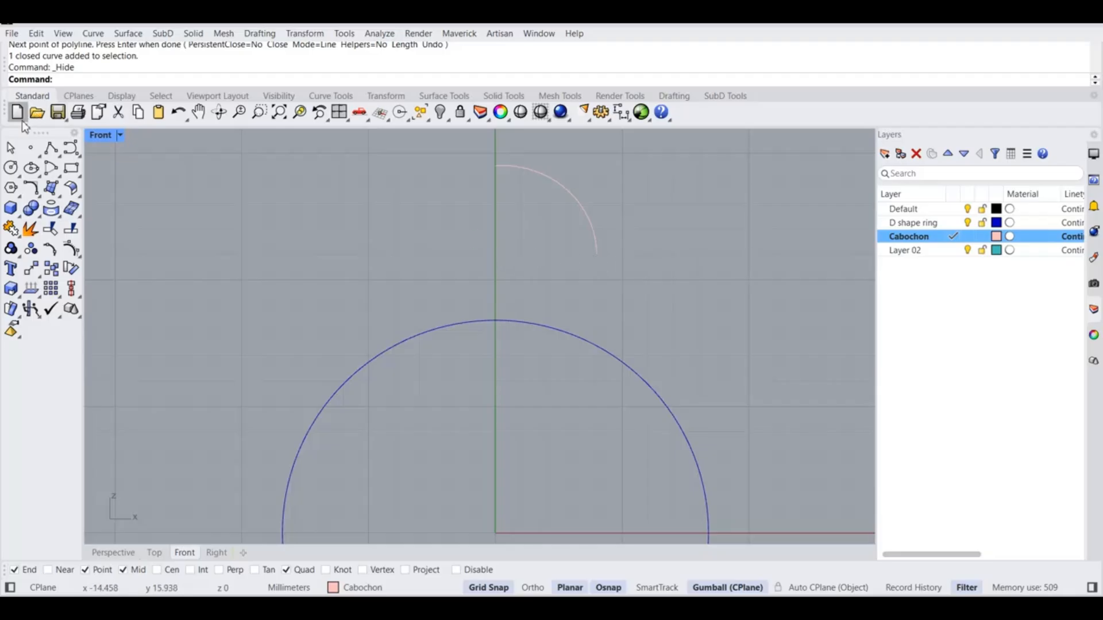
left_click(57, 154)
left_click_drag(74, 142, 207, 167)
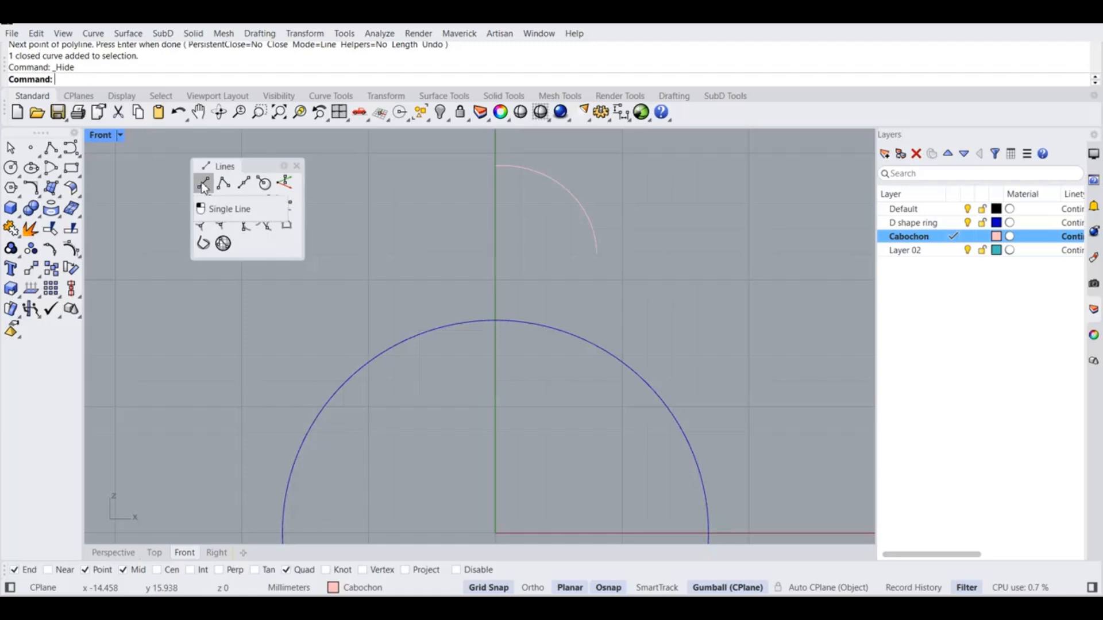
left_click(204, 185)
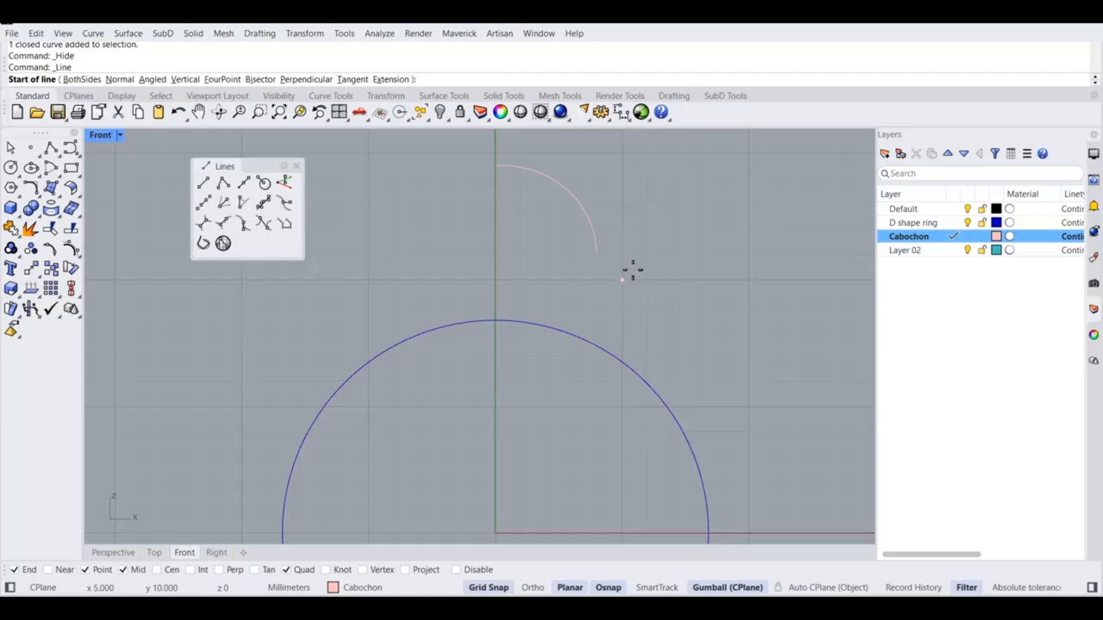
left_click(597, 255)
left_click(501, 259)
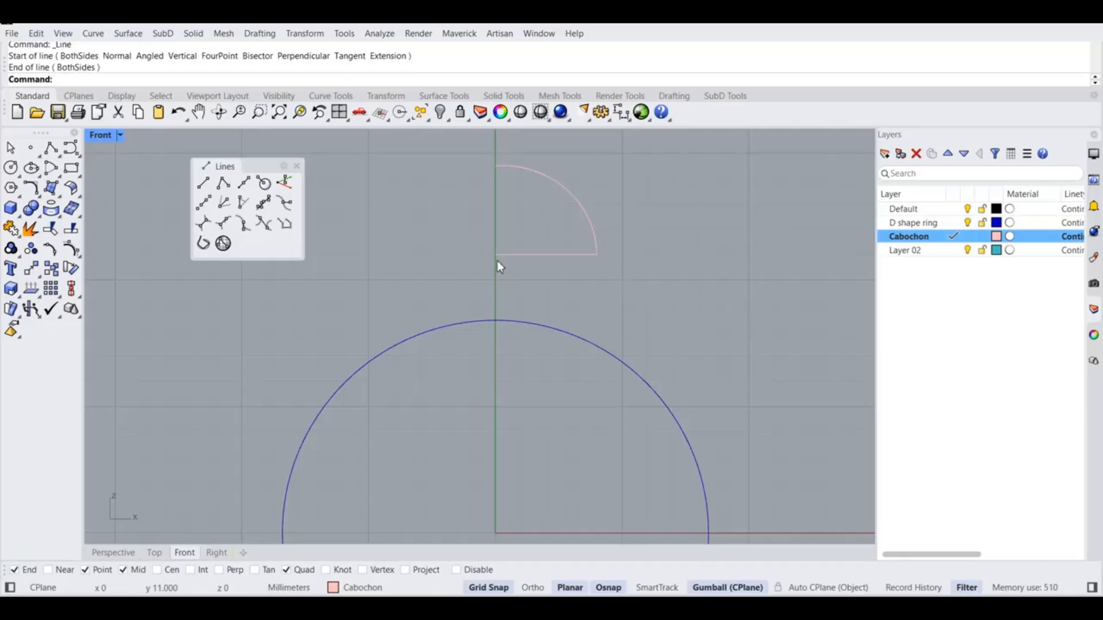
left_click(297, 167)
Join the cabochon arc and its base line into a single profile curve.
left_click(572, 195)
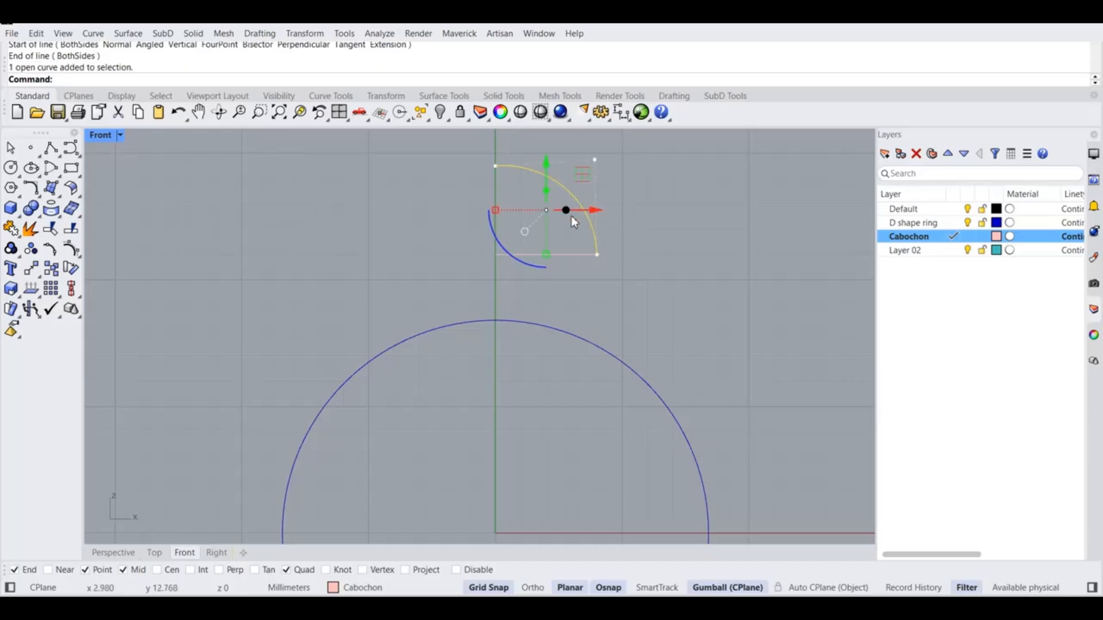
left_click(577, 253, "shift")
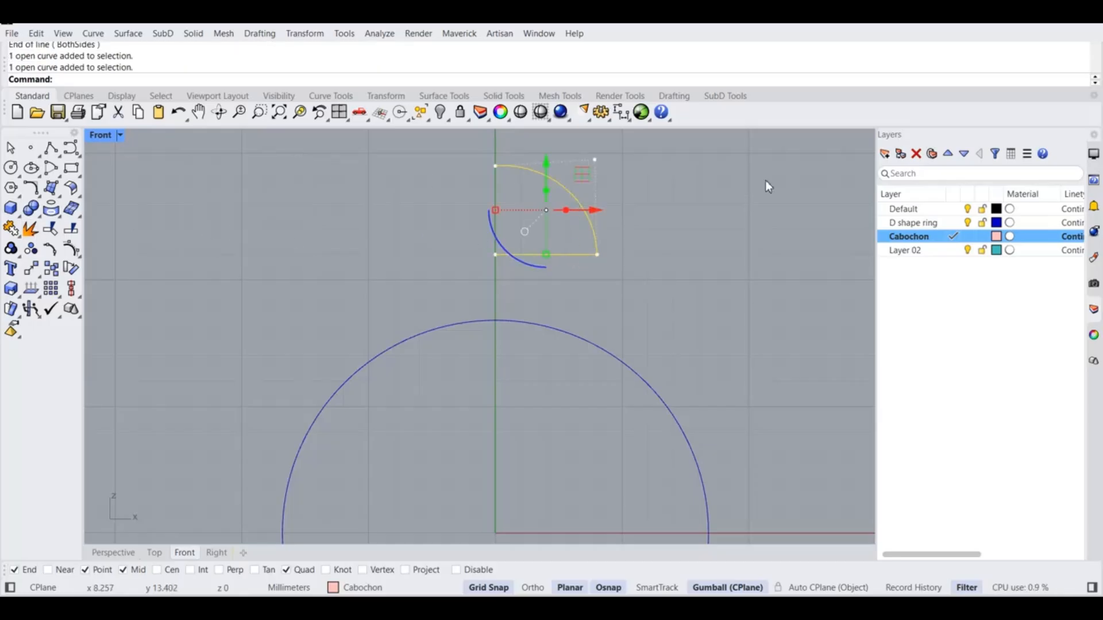
left_click(12, 231)
left_click(670, 235)
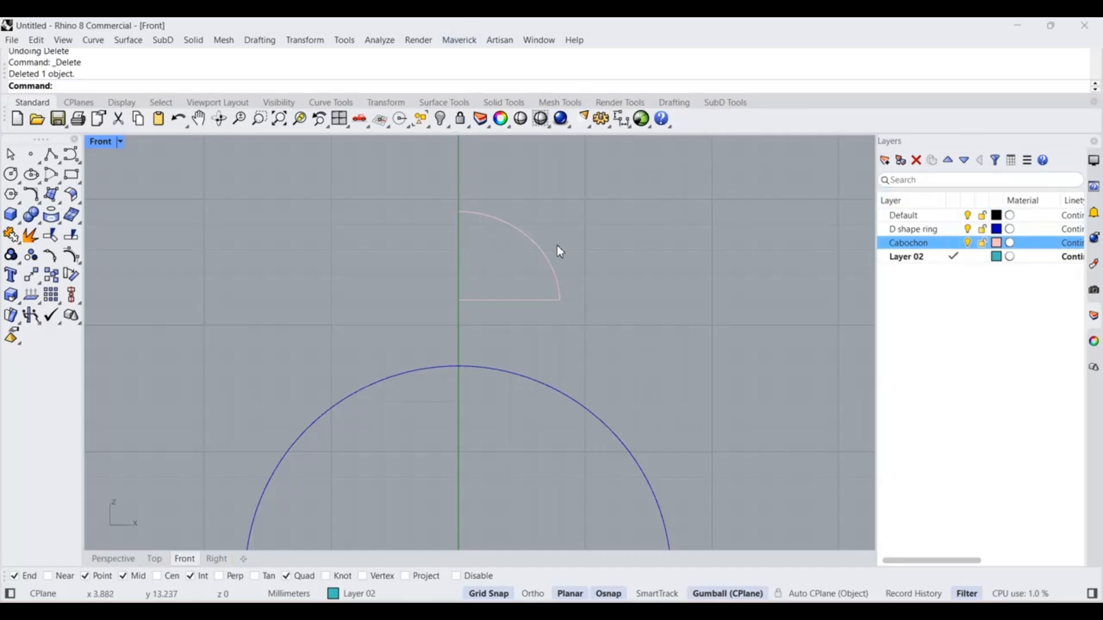
On Layer 02, start a bezel polyline on the cabochon's base line, running 1 mm outward to its corner and 2 mm up.
left_click(920, 263, "ctrl")
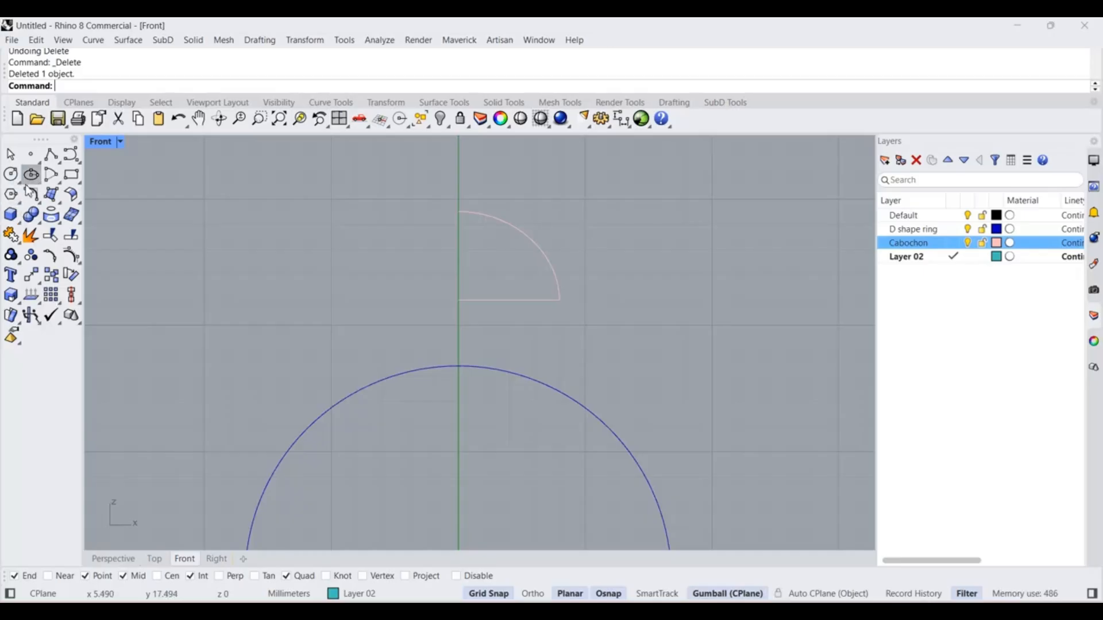
left_click(51, 158)
left_click_drag(88, 145, 168, 236)
left_click(167, 256)
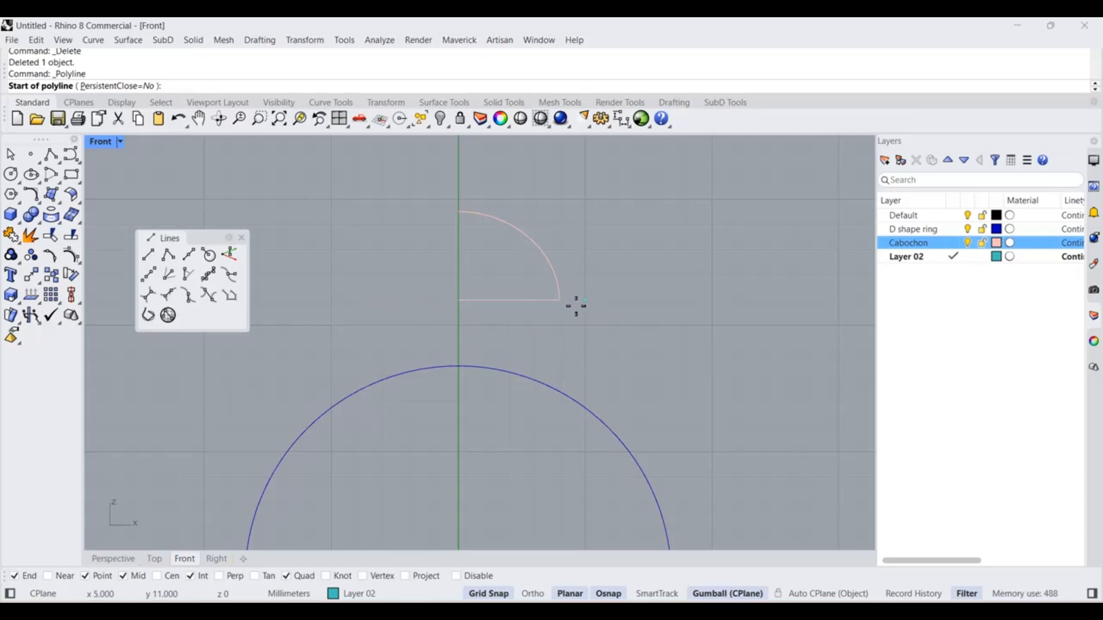
left_click(537, 304)
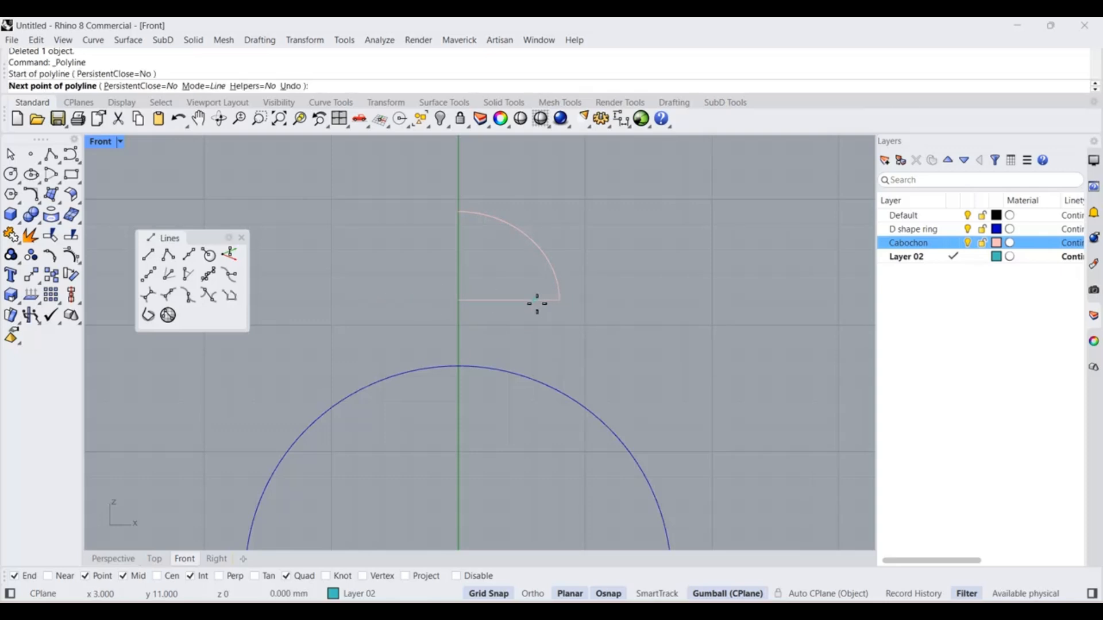
left_click(565, 300)
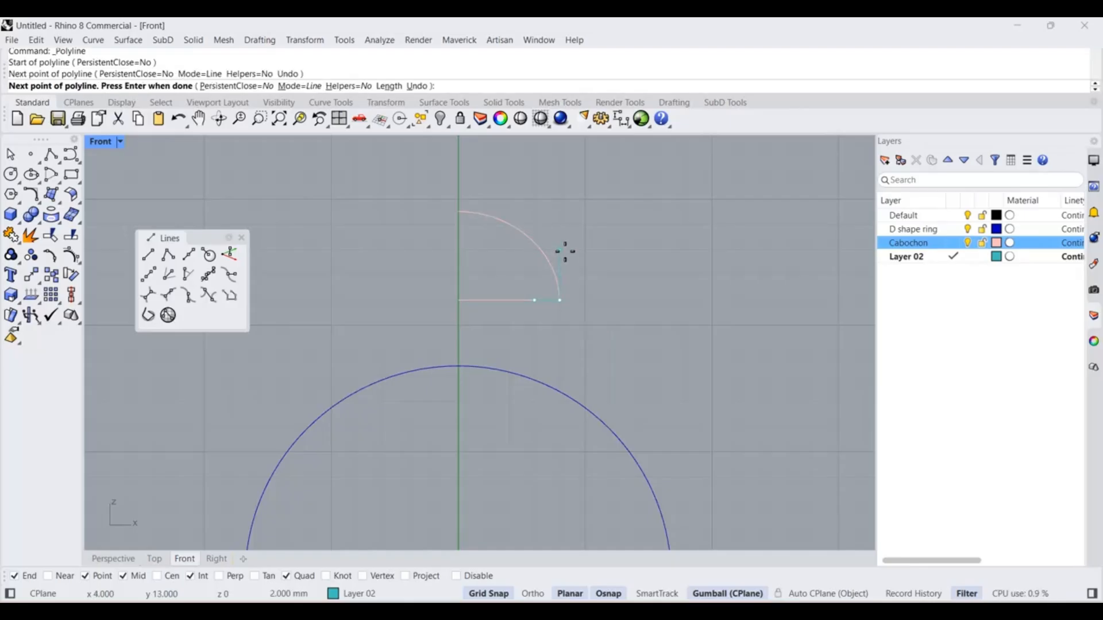
left_click(566, 252)
Continue the bezel polyline .6 mm horizontally outward to set the wall thickness.
scroll(586, 252, "up", 4)
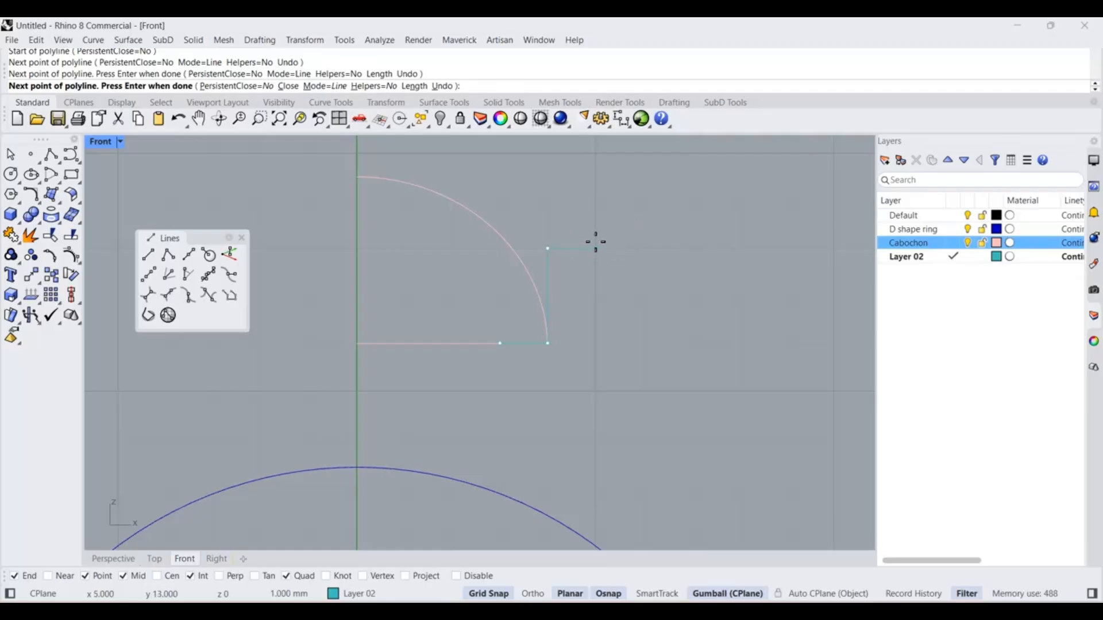
type("6")
key("Return")
left_click(596, 234)
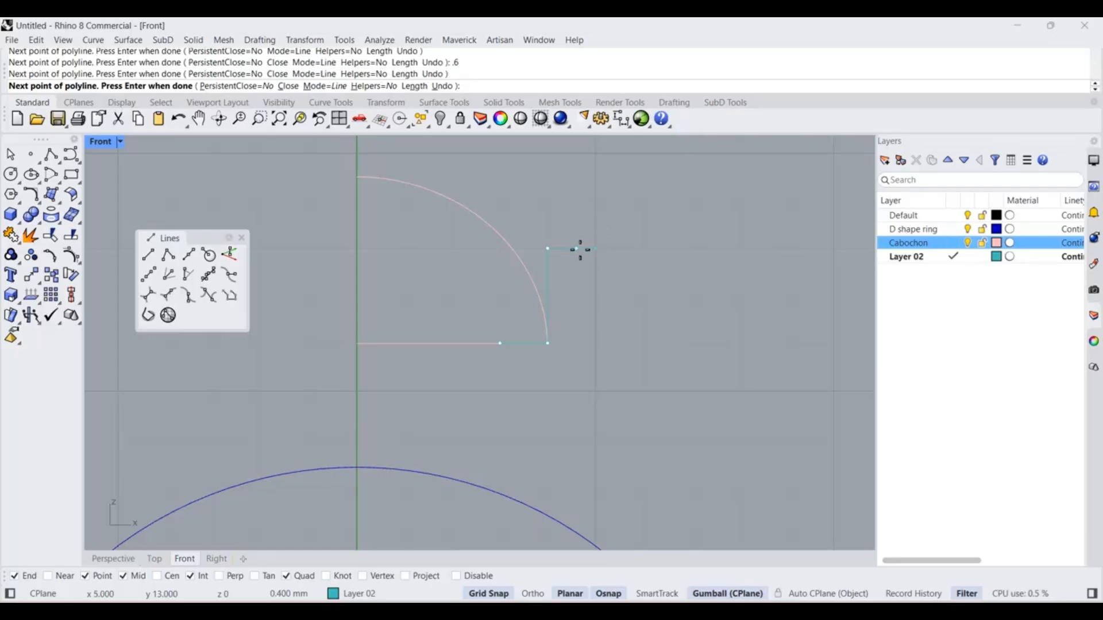
Run the bezel polyline 7 mm straight down past the ring circle and 1.6 mm inward, and close it at its start point.
scroll(517, 530, "down", 2)
right_click_drag(517, 529, 577, 399)
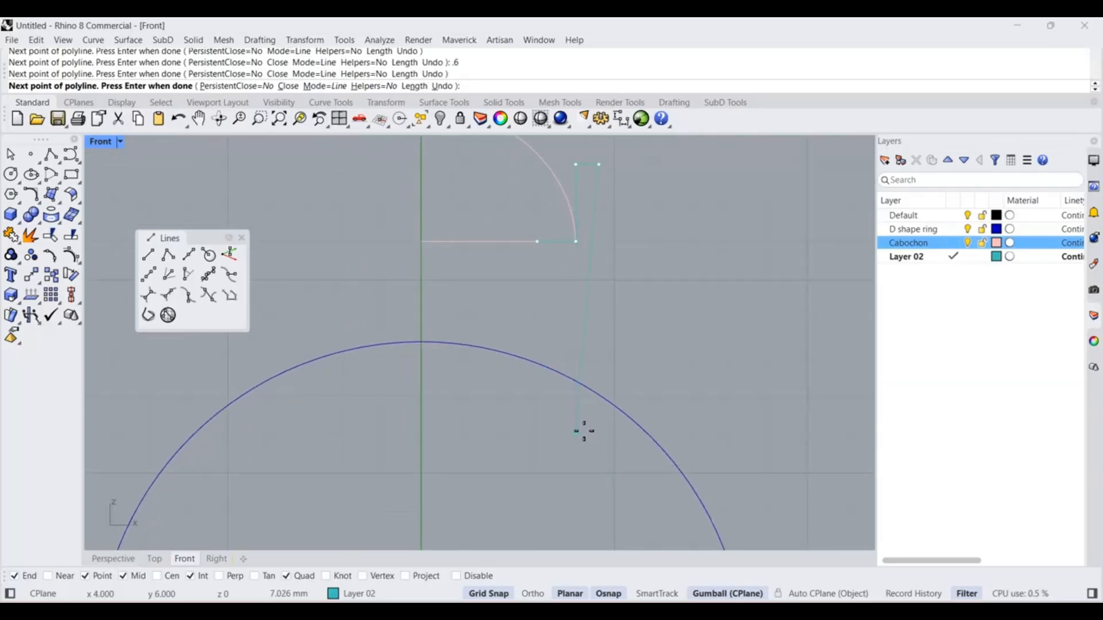
key("F8")
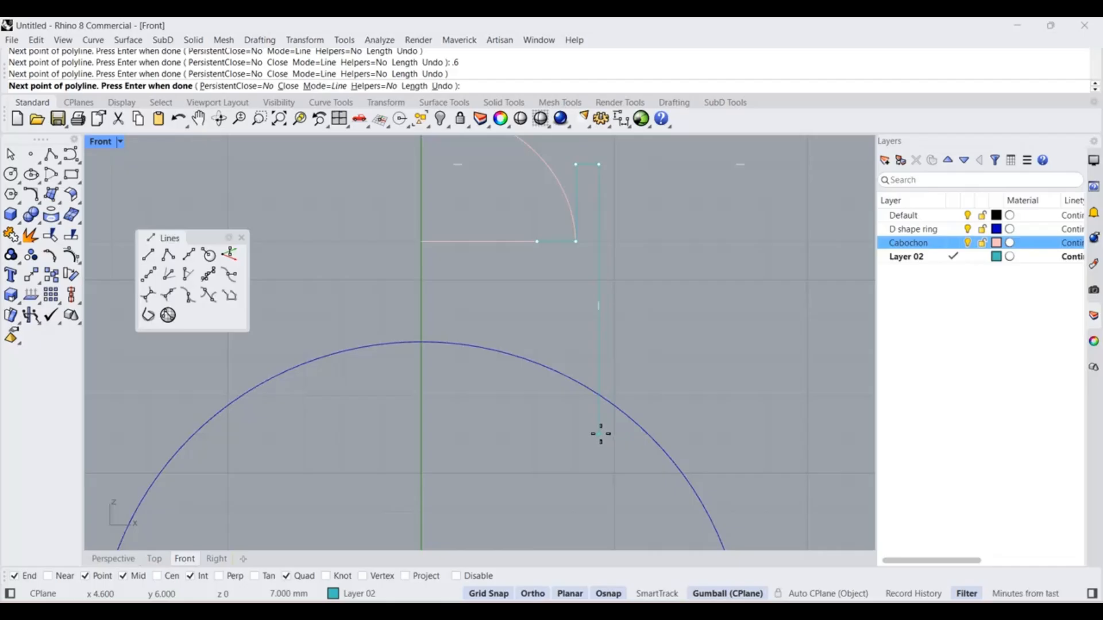
left_click(601, 434)
key("F8")
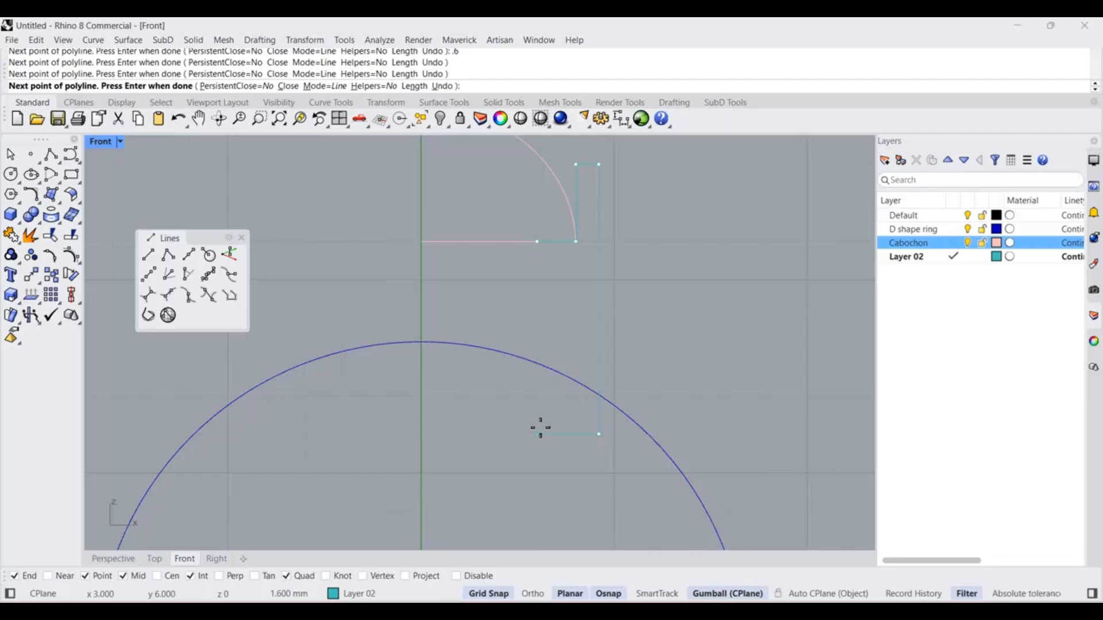
left_click(537, 242)
scroll(612, 296, "down", 2)
right_click_drag(609, 291, 585, 312)
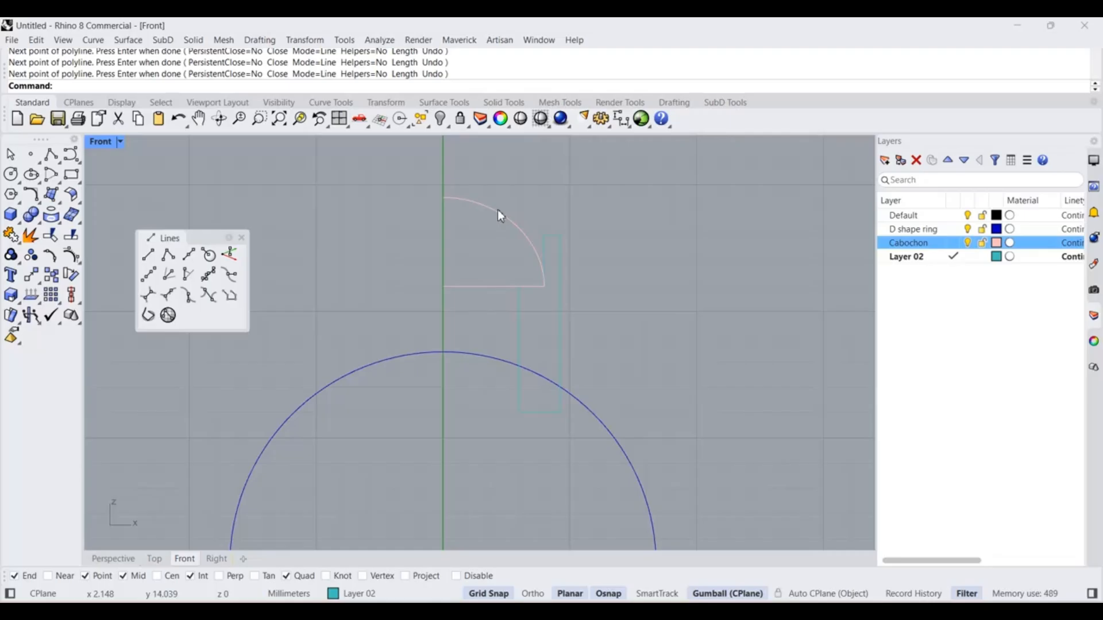
Close the Surface Creation palette.
left_click(520, 320)
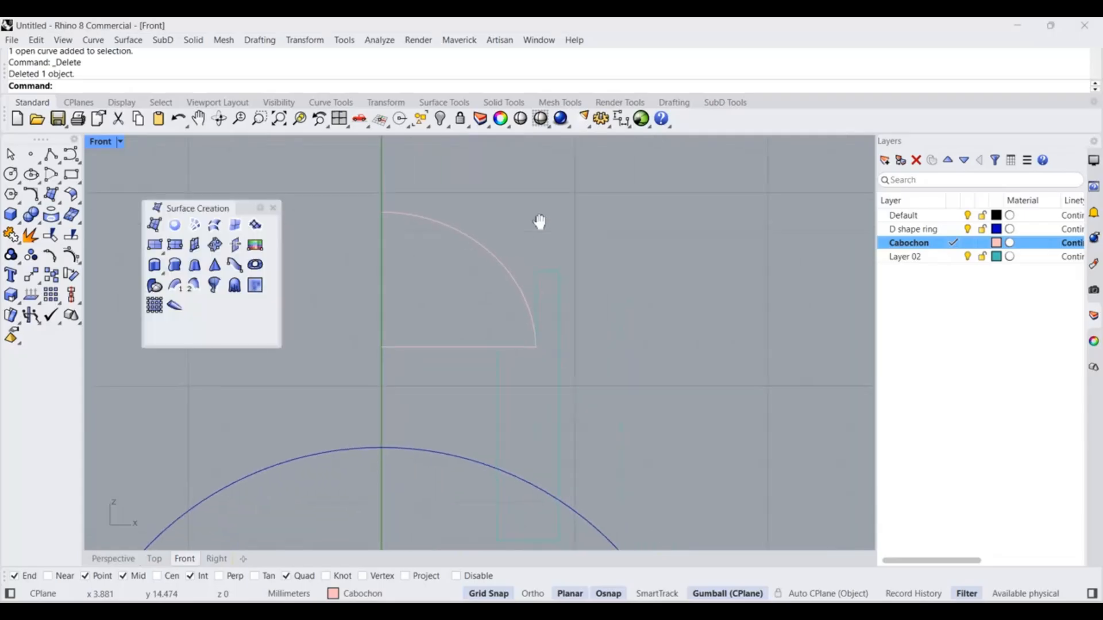
right_click_drag(539, 224, 584, 204)
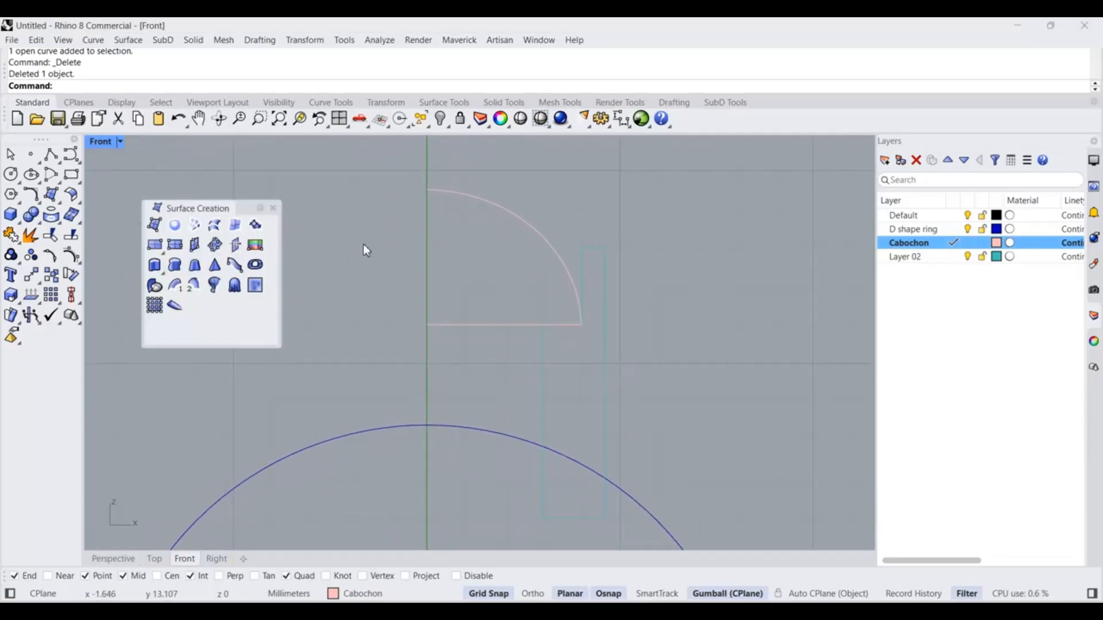
left_click(273, 208)
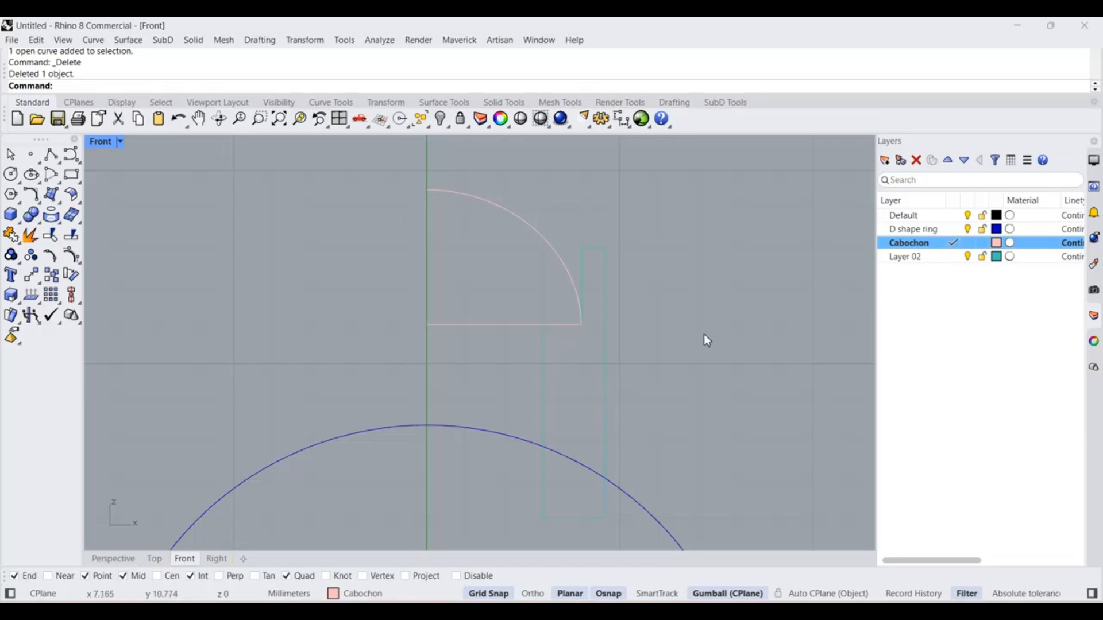
right_click_drag(701, 332, 700, 361)
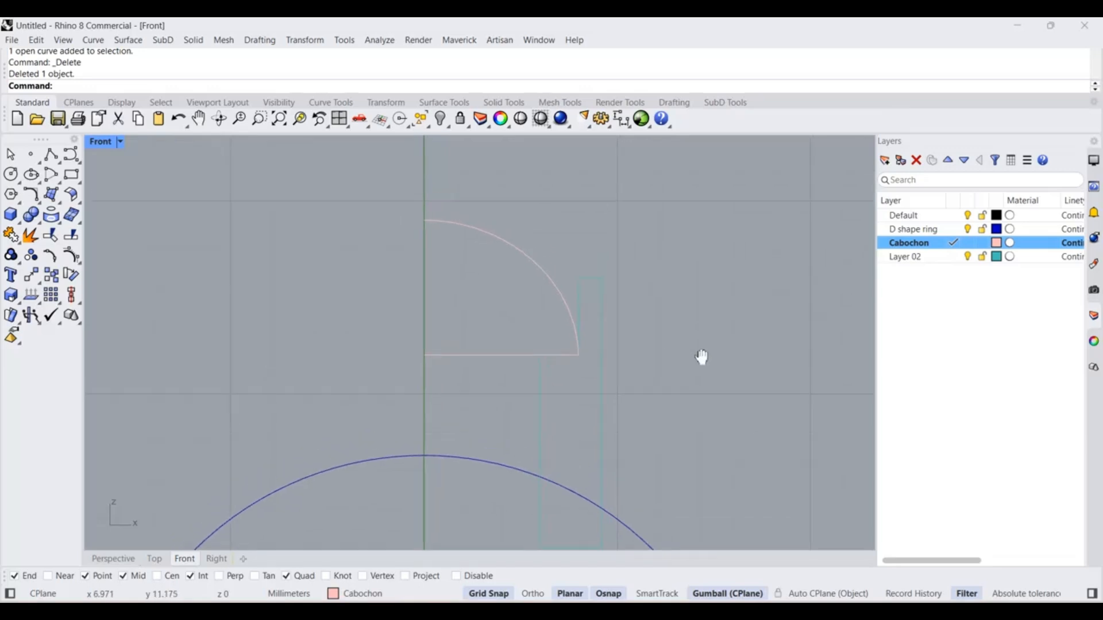
Draw a 6 mm horizontal reference line outward from the top end of the cabochon arc.
left_click(529, 263)
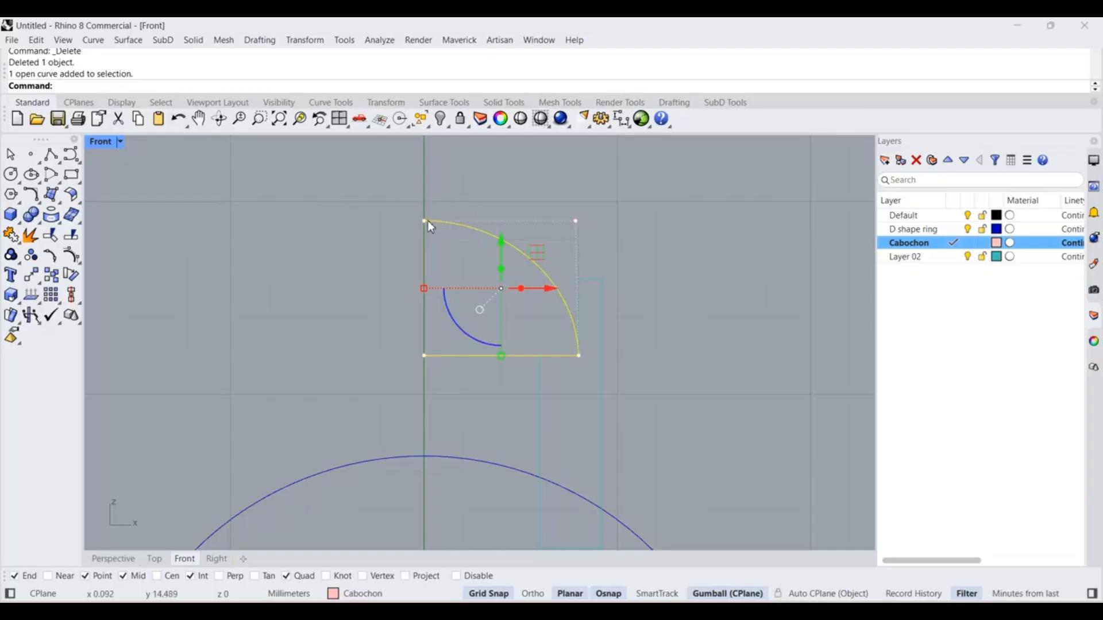
scroll(505, 203, "up", 2)
left_click(51, 154)
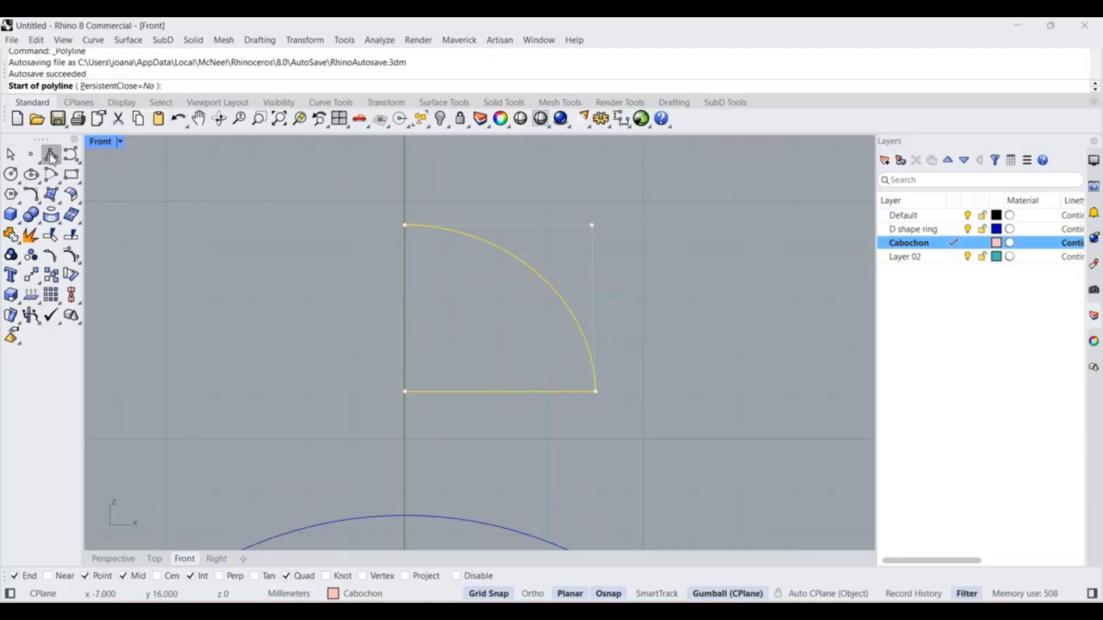
left_click(406, 226)
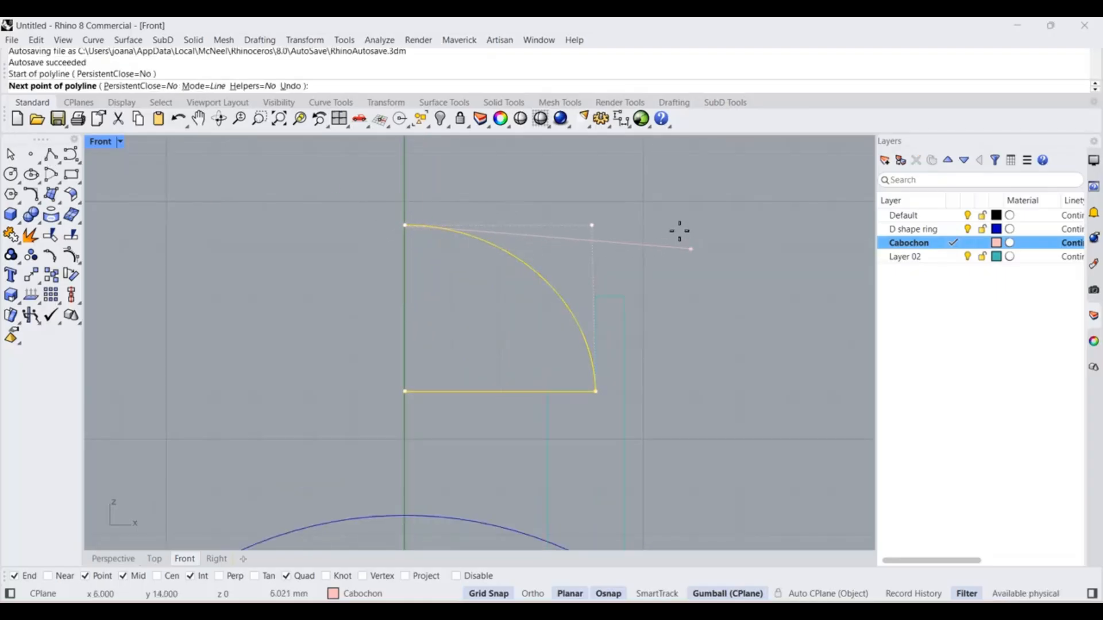
left_click(691, 225)
key("Return")
Turn off Grid Snap and move the arc's corner control point slightly above the horizontal reference line.
scroll(672, 262, "up", 2)
left_click_drag(494, 170, 562, 244)
right_click_drag(704, 289, 747, 365)
left_click(507, 599)
left_click_drag(572, 223, 571, 207)
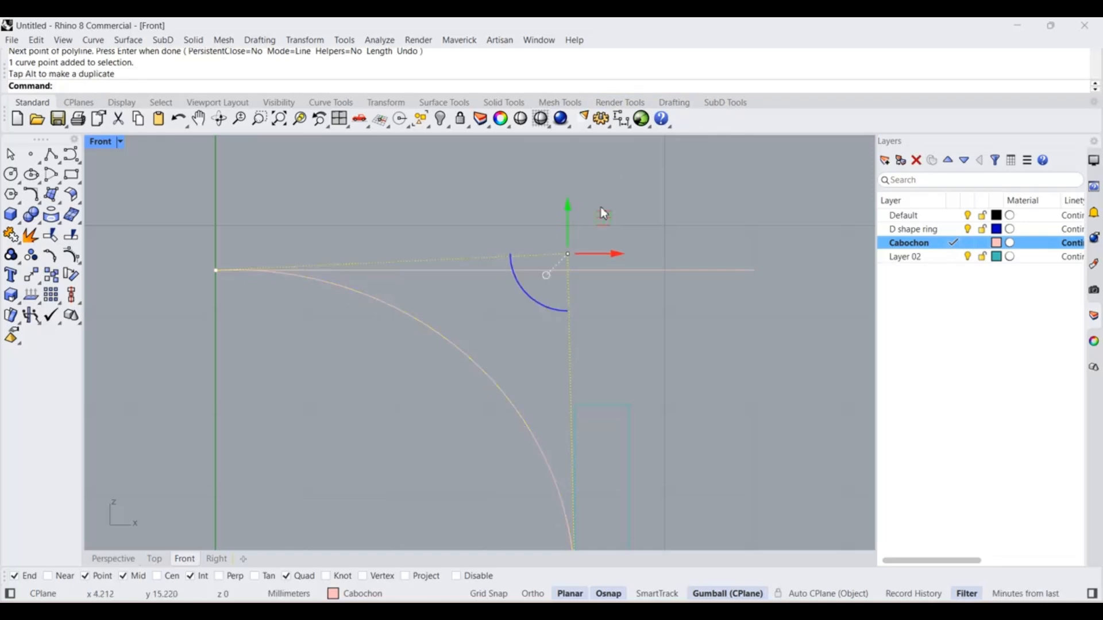
right_click_drag(665, 182, 679, 160)
key("Escape")
key("Escape")
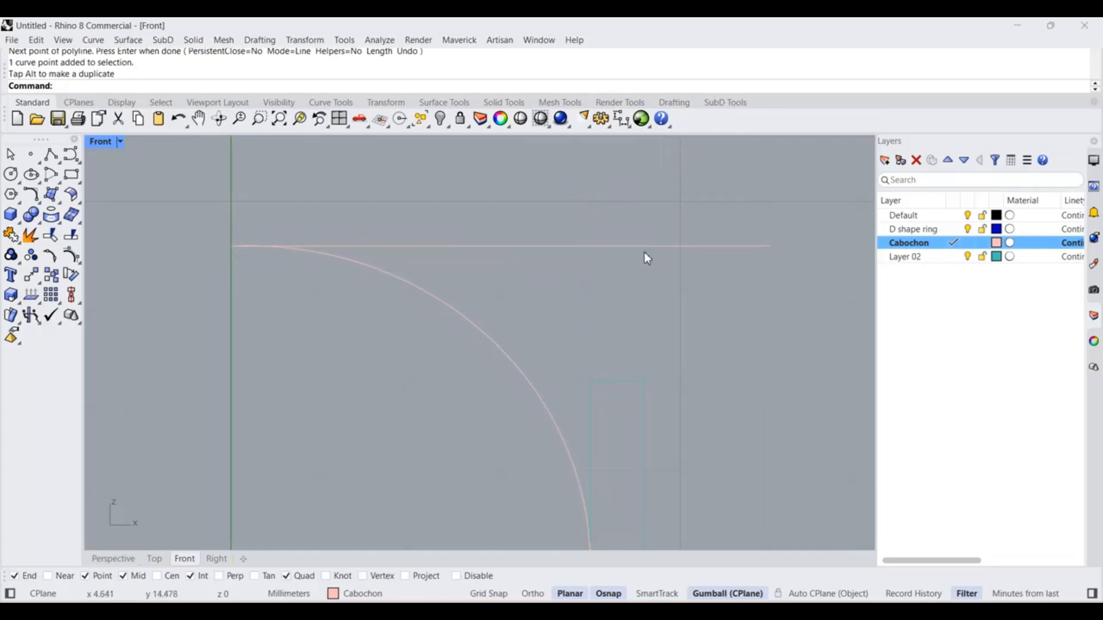
Examine the top of the cabochon curve against the horizontal reference line near the vertical axis.
scroll(322, 251, "up", 3)
scroll(226, 242, "up", 7)
right_click_drag(144, 249, 379, 182)
scroll(413, 206, "up", 3)
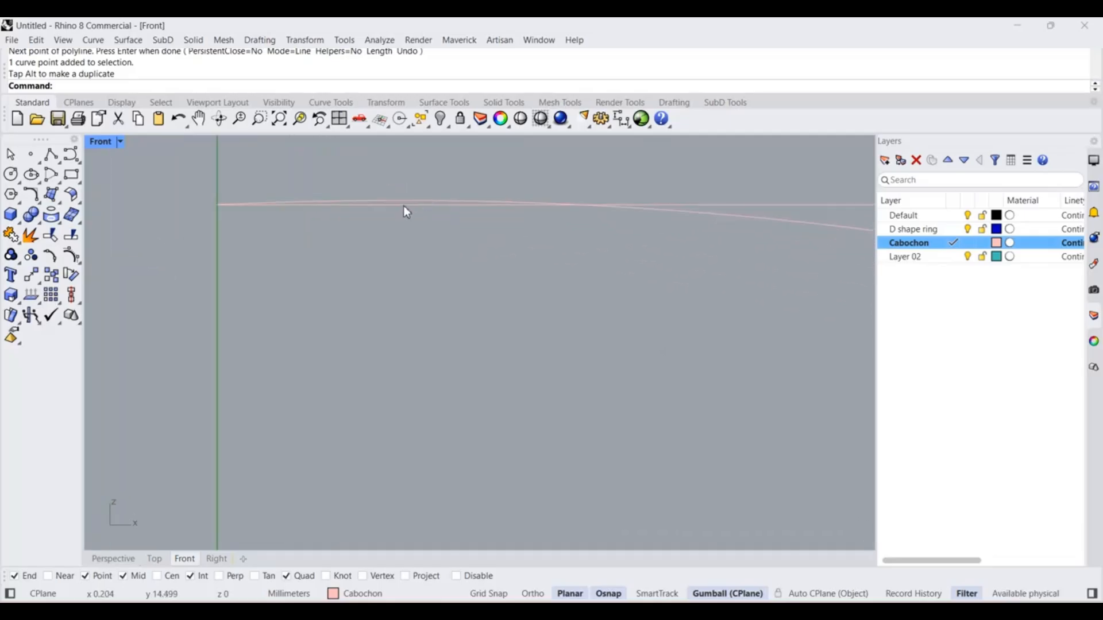
left_click(408, 203)
scroll(418, 214, "down", 5)
scroll(434, 213, "up", 3)
scroll(517, 218, "down", 4)
scroll(404, 210, "up", 2)
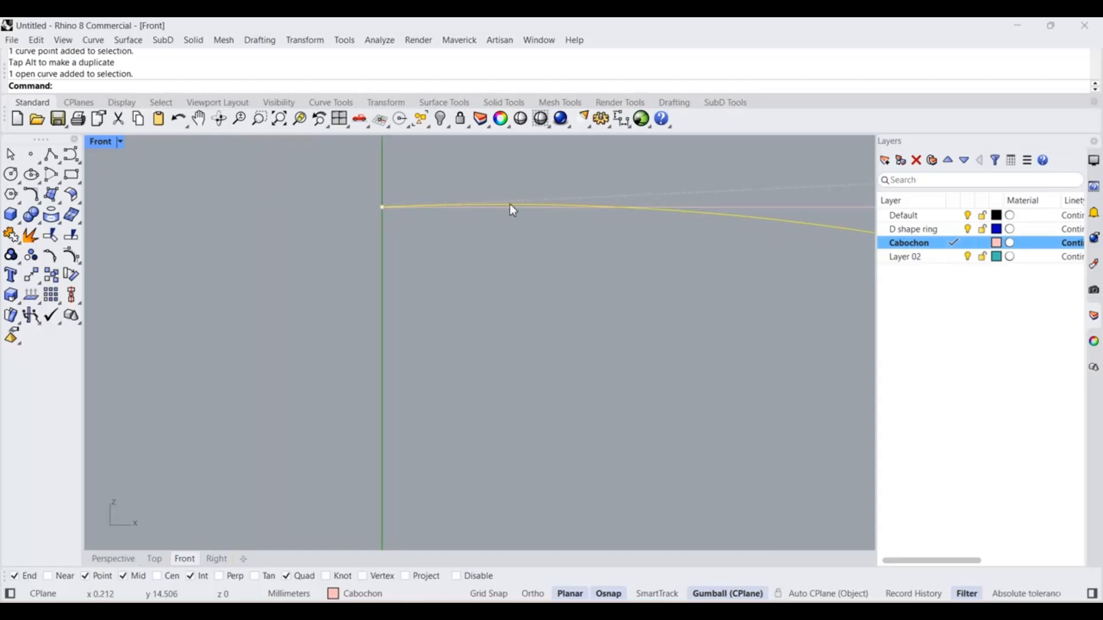
scroll(390, 205, "down", 3)
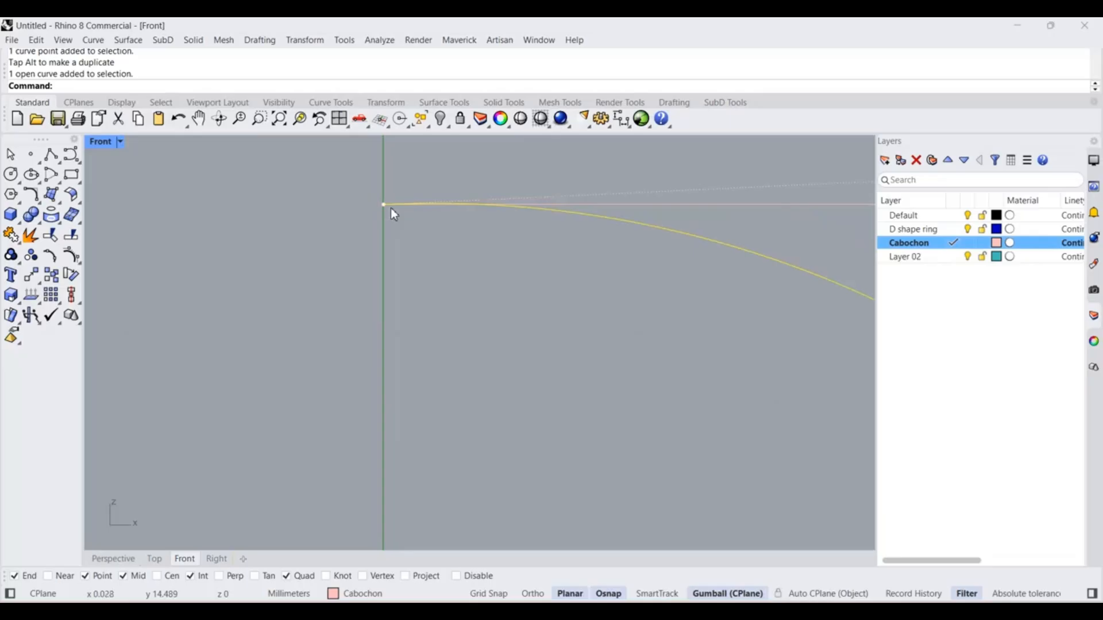
scroll(392, 185, "down", 6)
right_click_drag(415, 231, 302, 226)
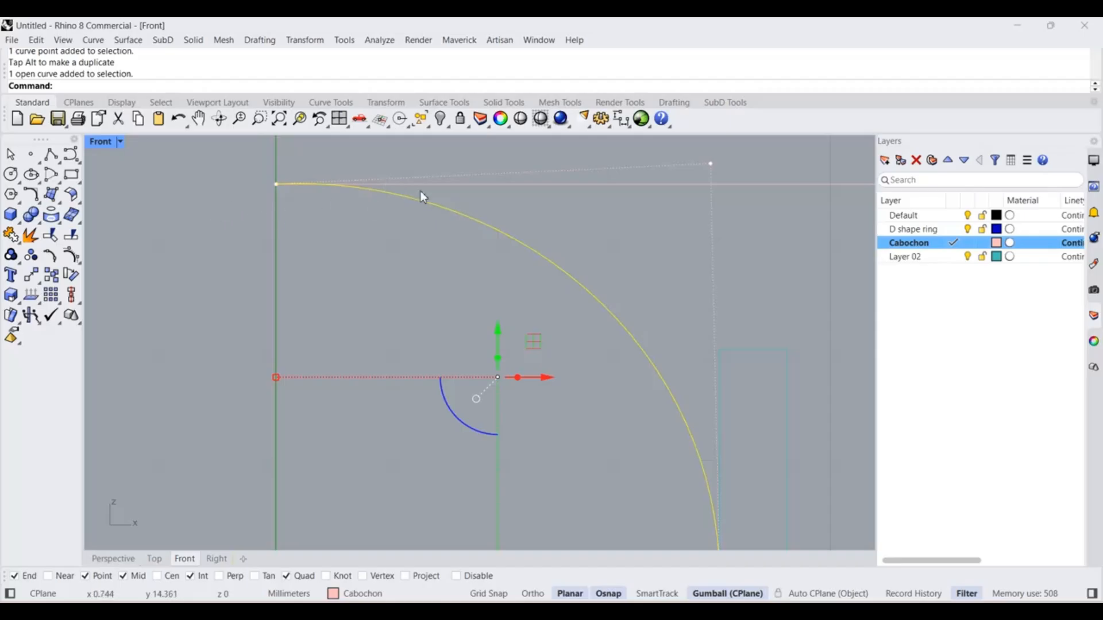
scroll(606, 237, "down", 4)
right_click_drag(606, 237, 518, 248)
Move the arc's corner control point straight down with Ortho onto its intersection with the horizontal reference line.
left_click_drag(564, 177, 592, 202)
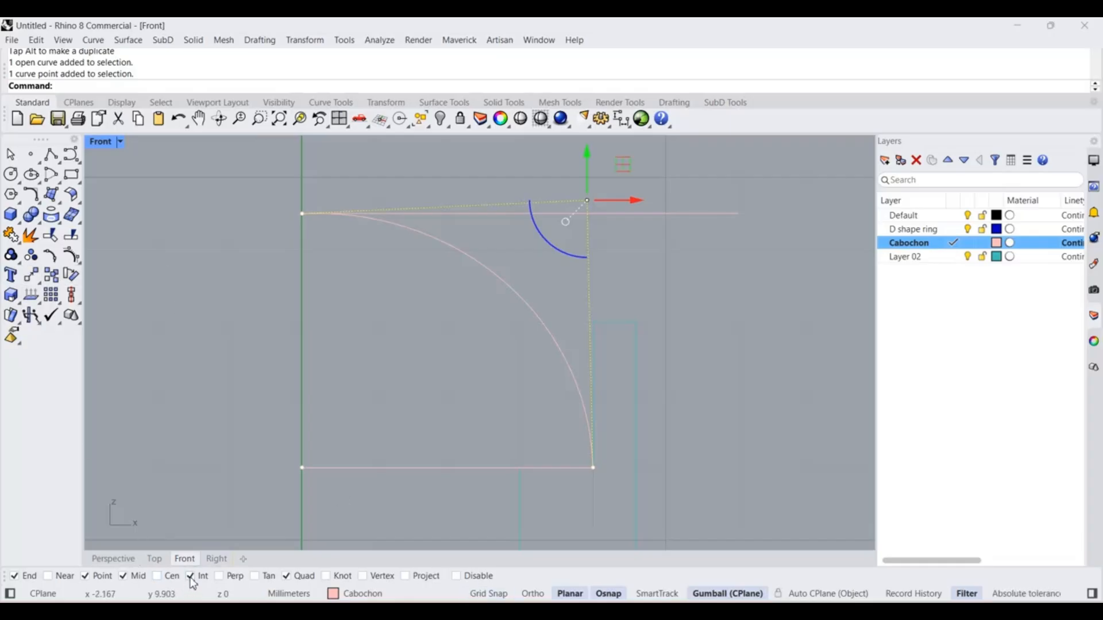
left_click(31, 275)
scroll(584, 200, "up", 2)
left_click(585, 199)
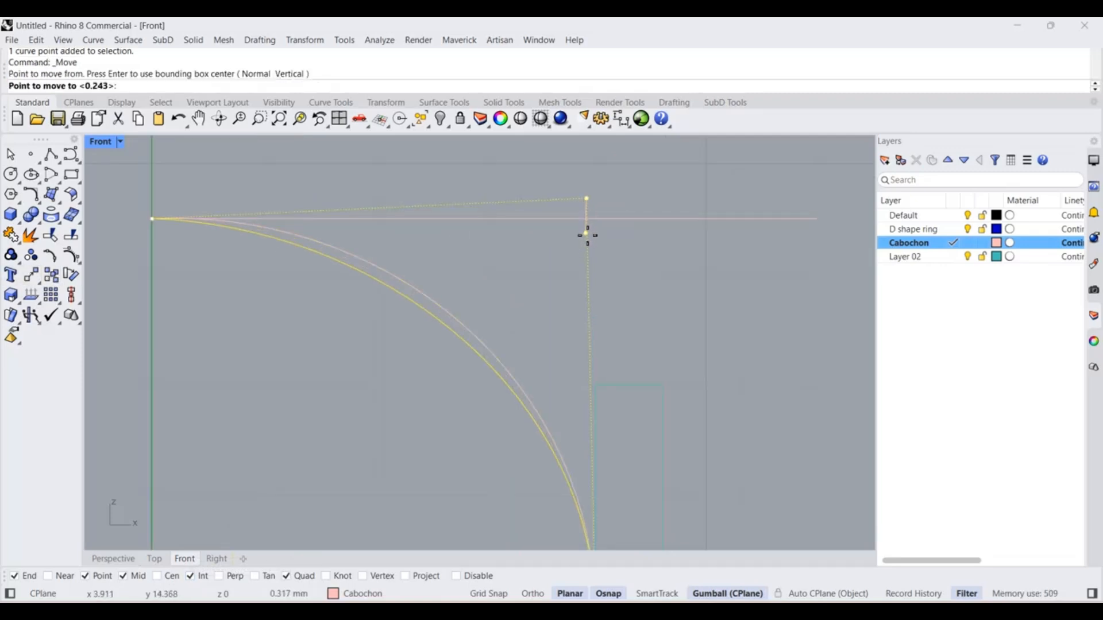
key("F8")
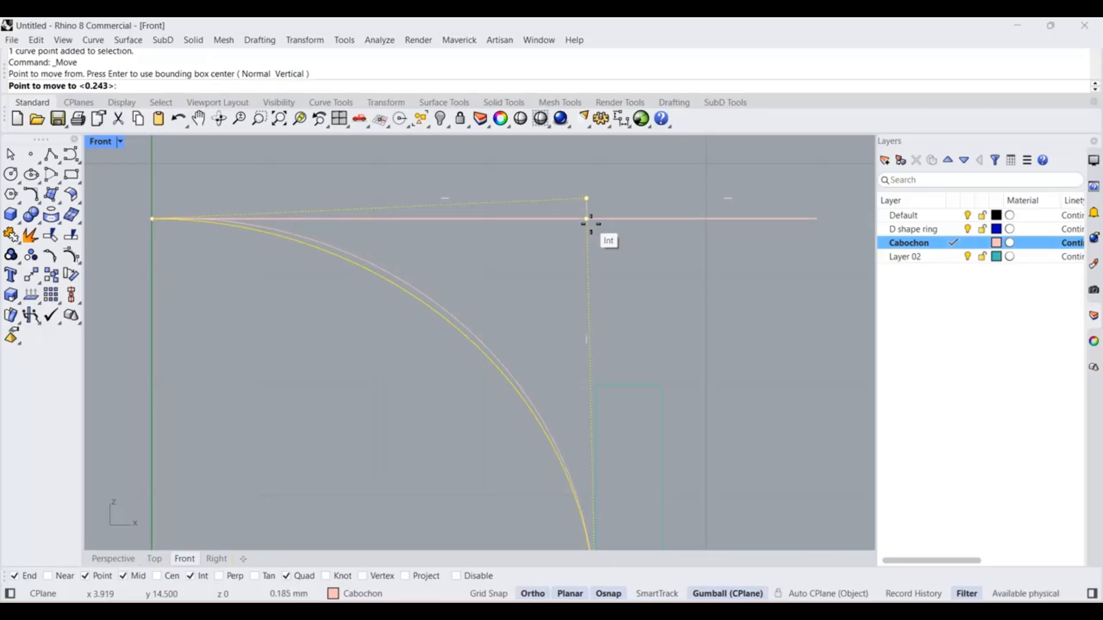
key("Escape")
scroll(531, 244, "down", 3)
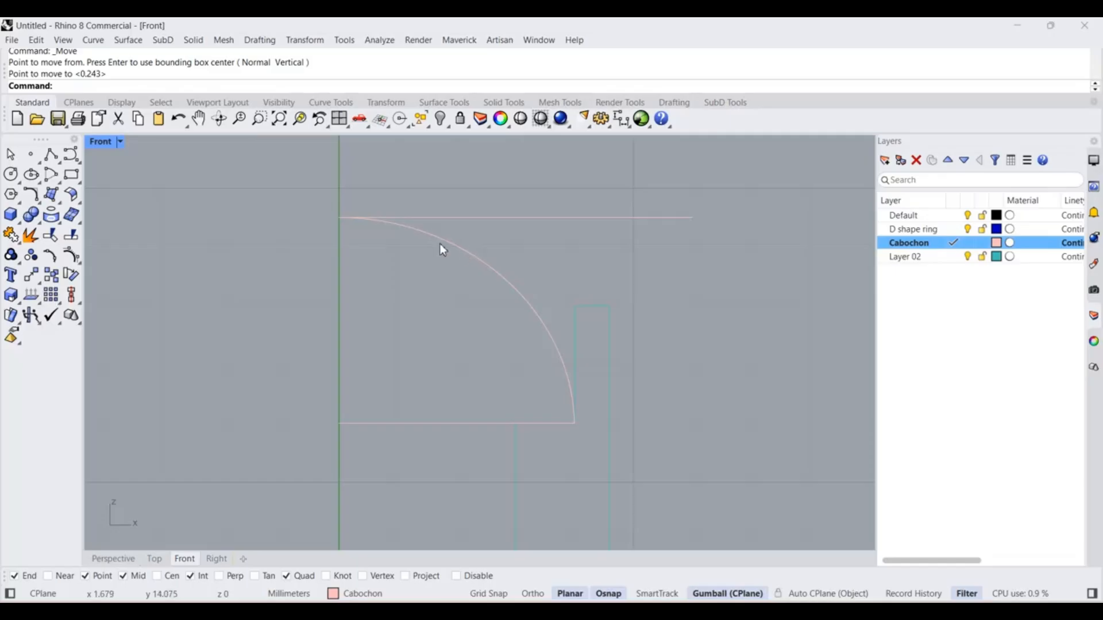
scroll(469, 247, "down", 2)
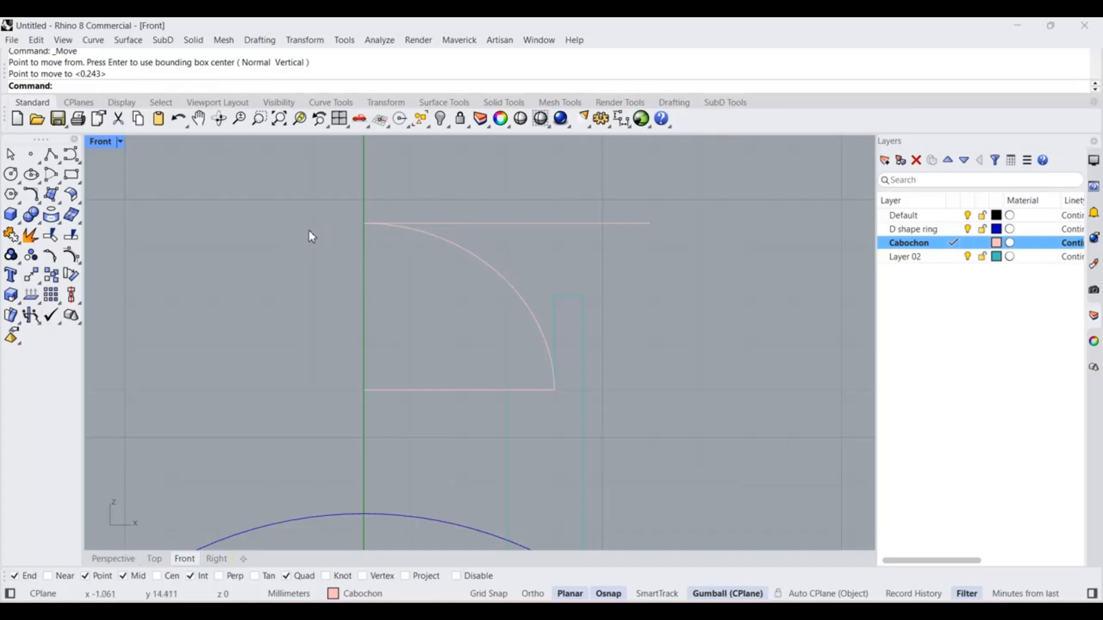
Delete the horizontal reference line above the cabochon curve and float the surface creation tools beside the model.
left_click(479, 224)
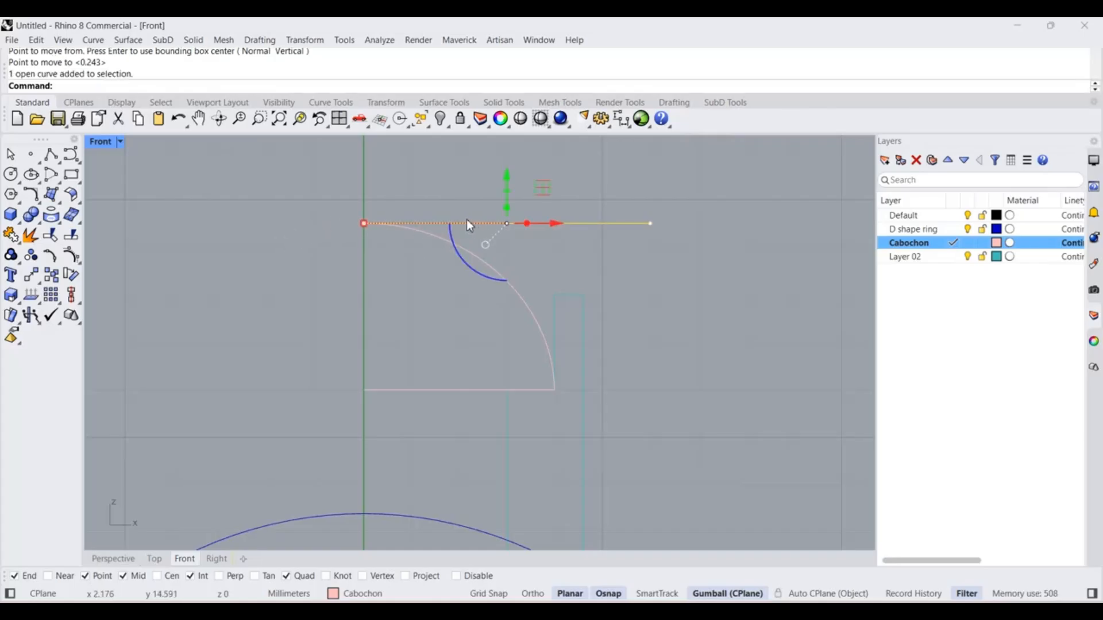
key("Delete")
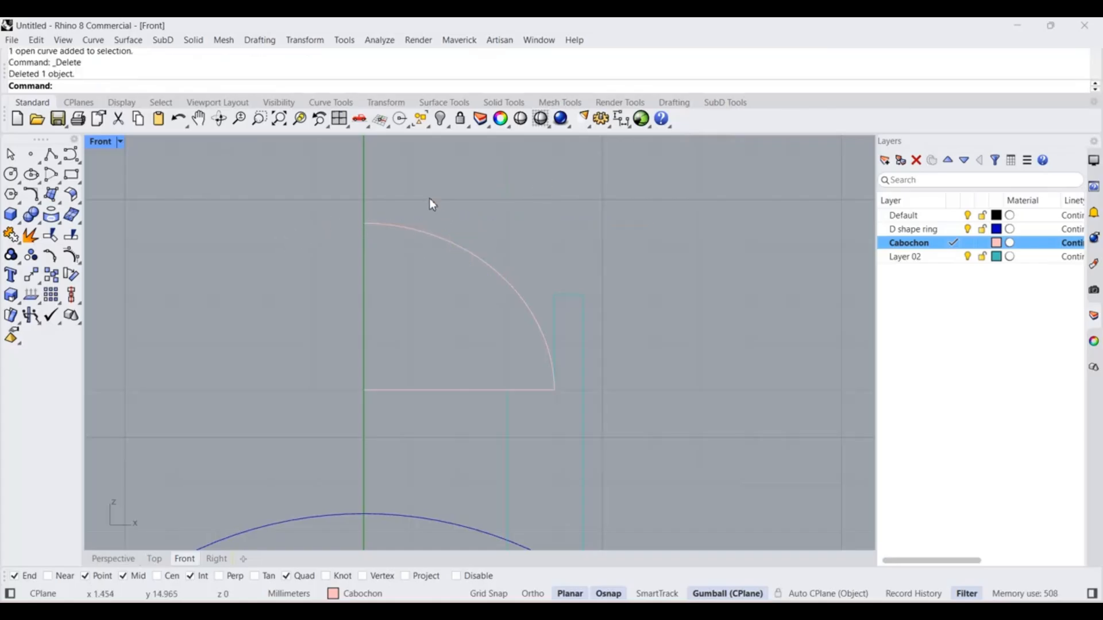
left_click(59, 202)
left_click_drag(100, 188, 155, 180)
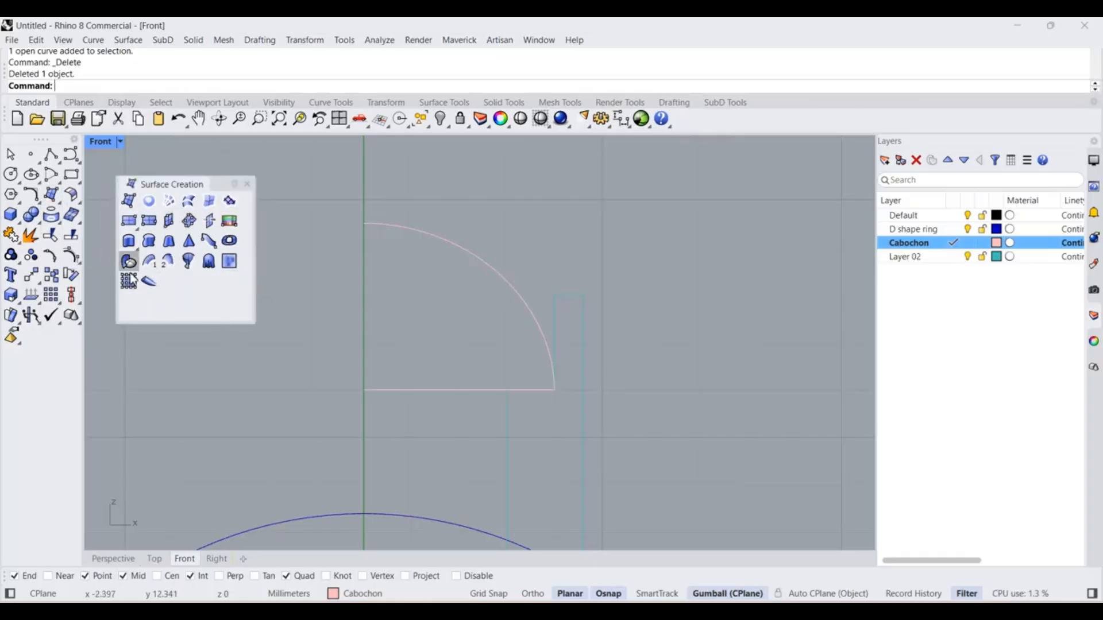
Revolve the closed cabochon profile full circle about the vertical axis from the arc's top end to the base line's inner end.
left_click(189, 263)
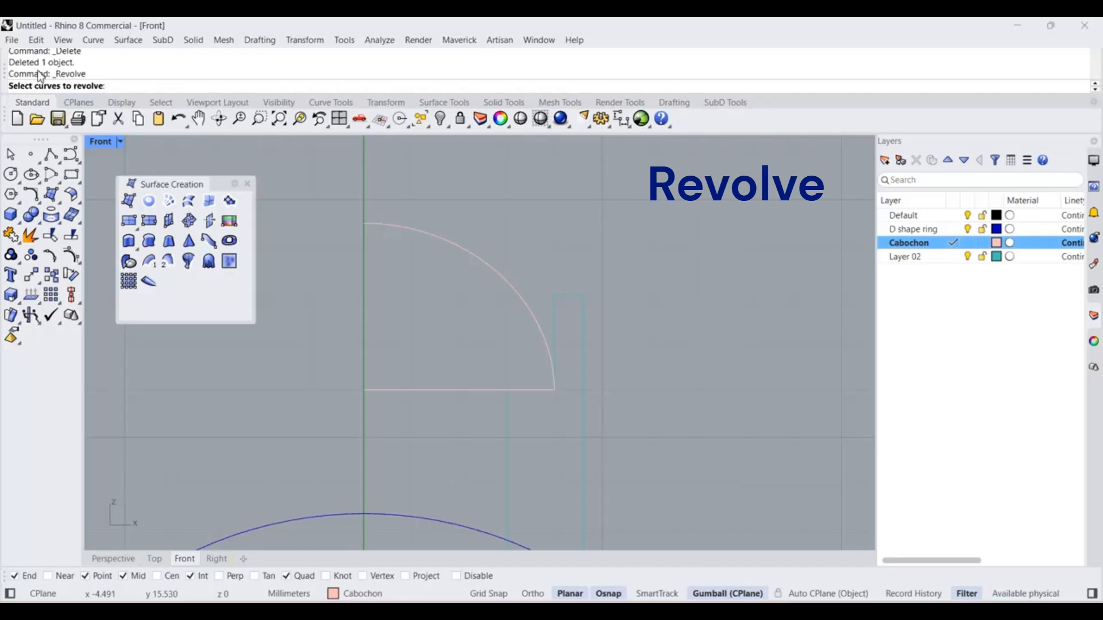
left_click(424, 233)
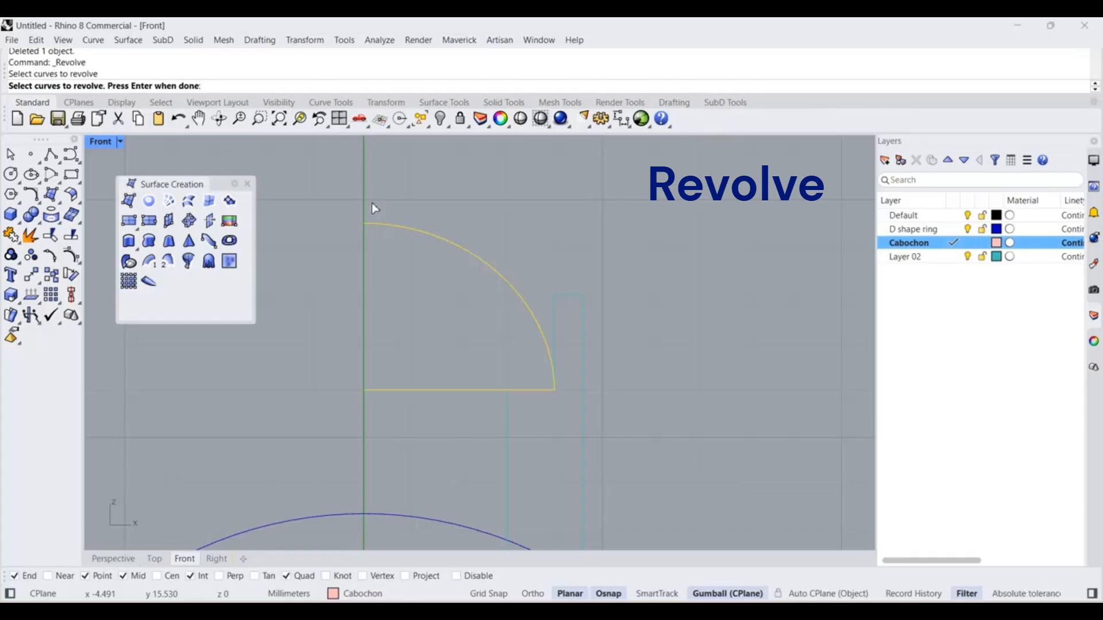
key("Return")
right_click_drag(593, 236, 675, 215)
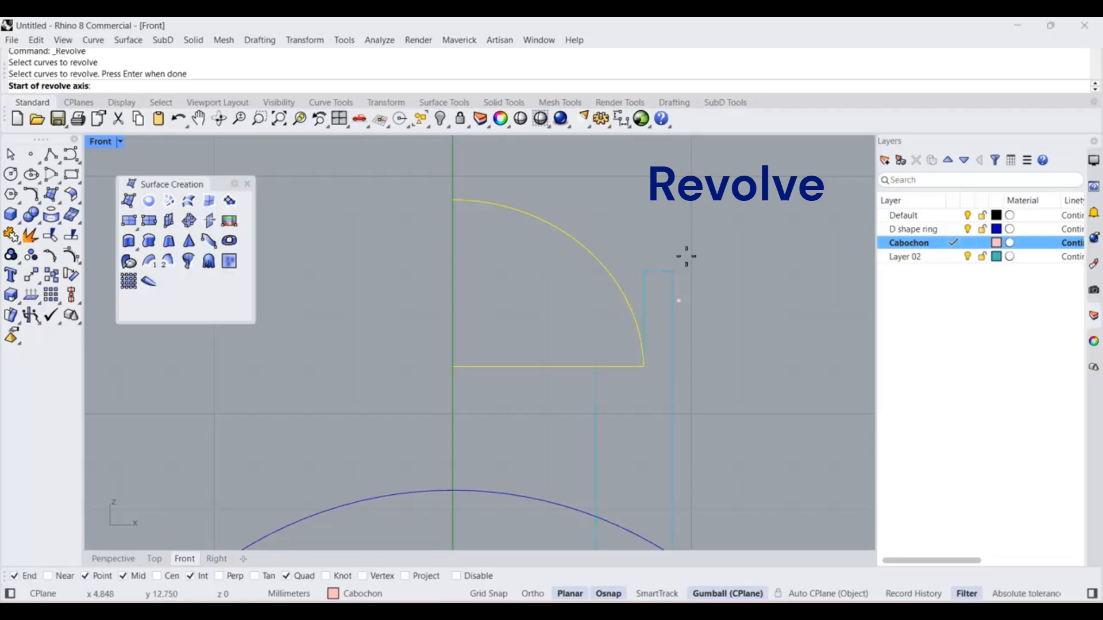
left_click(452, 201)
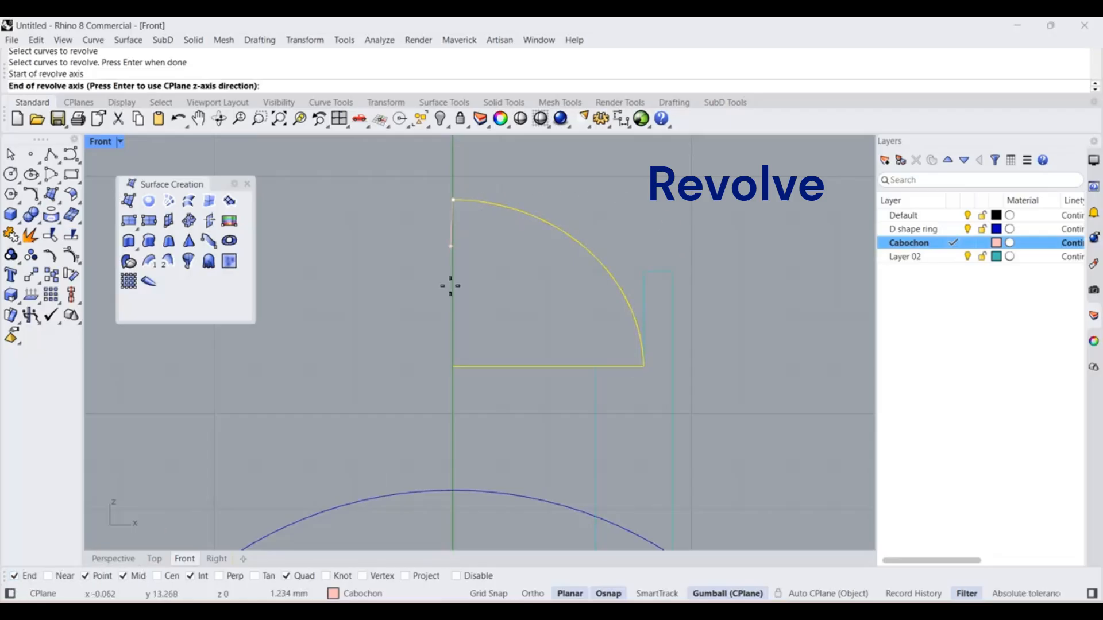
left_click(447, 370)
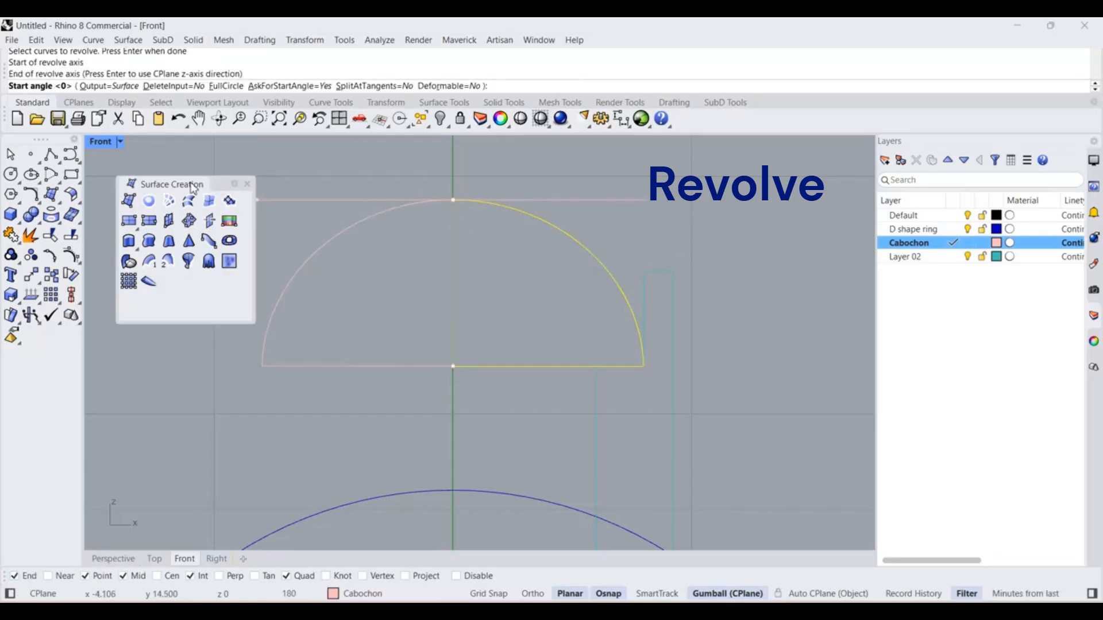
double_click(102, 144)
double_click(512, 143)
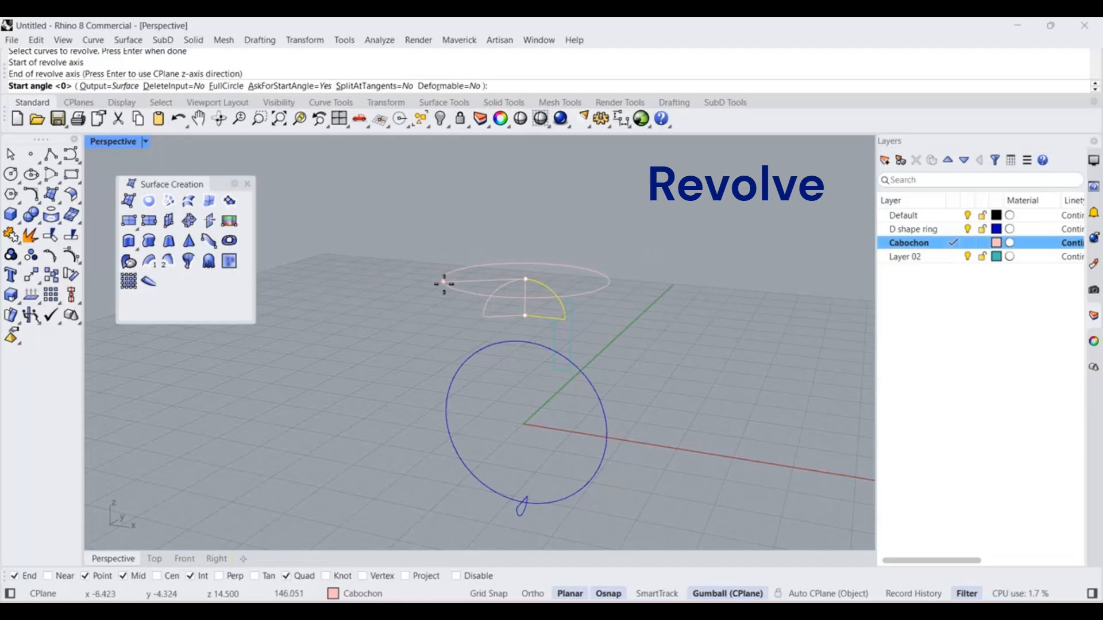
scroll(423, 282, "up", 2)
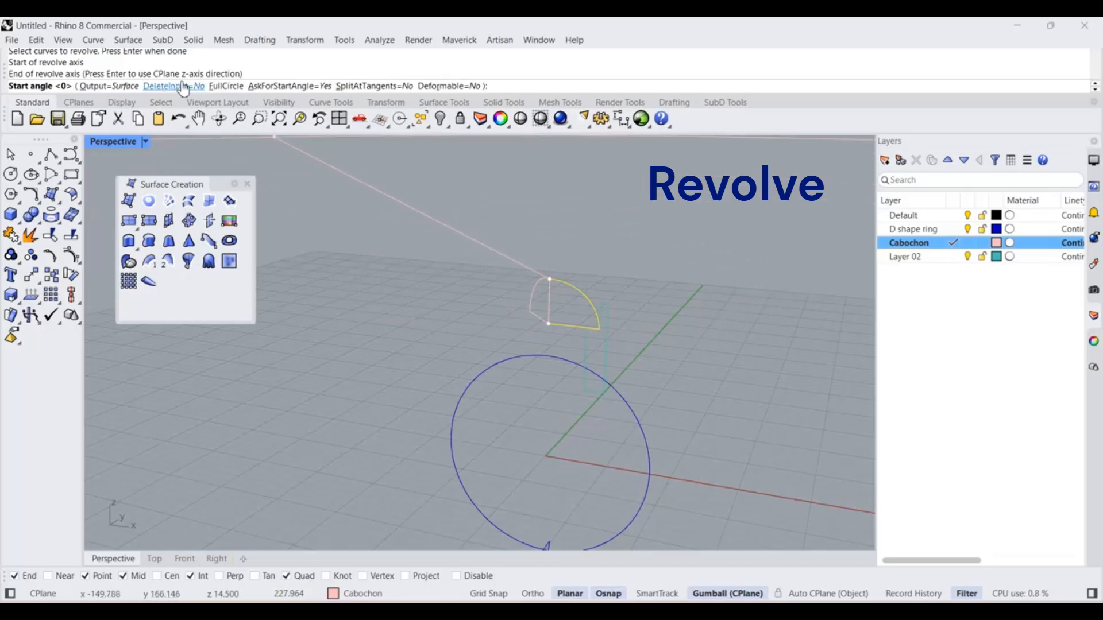
left_click(227, 87)
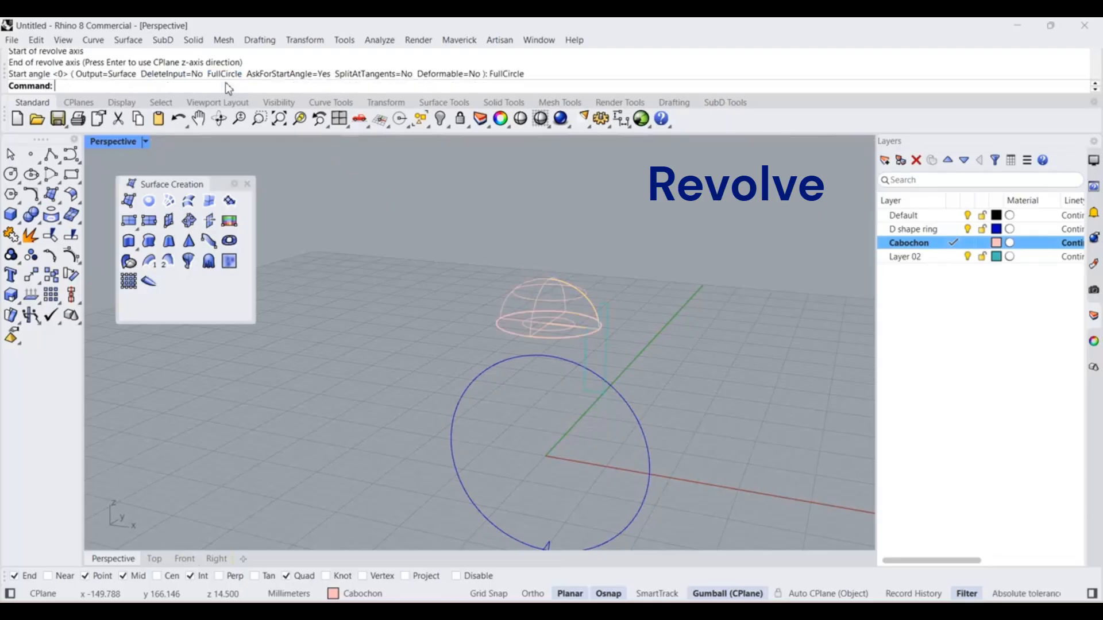
Shade the perspective view and examine the shape of the revolved cabochon.
left_click(521, 119)
mouse_move(594, 247)
right_mouse_down()
mouse_move(627, 258)
mouse_move(630, 216)
right_mouse_up()
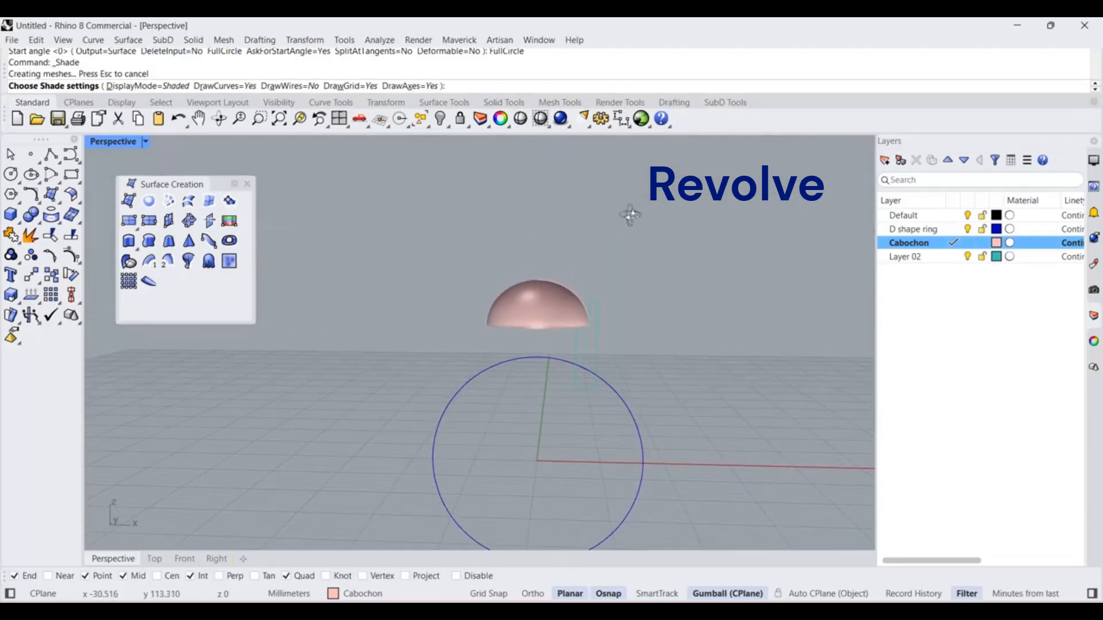
scroll(568, 270, "up", 8)
scroll(517, 254, "down", 6)
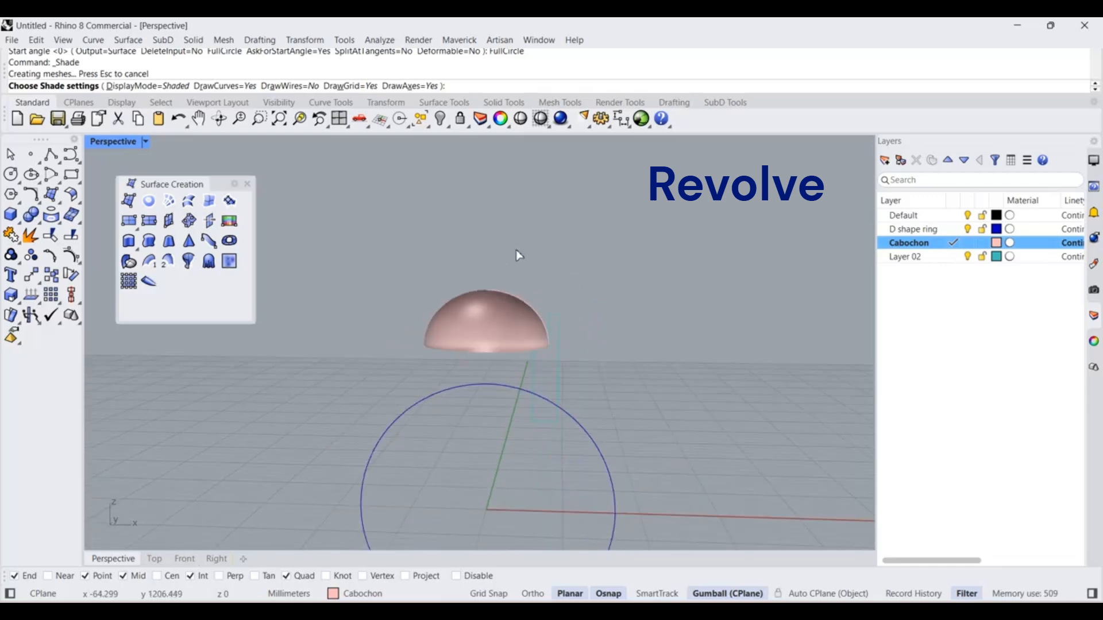
Start a Revolve of the closed bezel profile in the Front view, with an Ortho-aligned vertical axis running down from the cabochon's top.
double_click(119, 143)
scroll(396, 443, "down", 3)
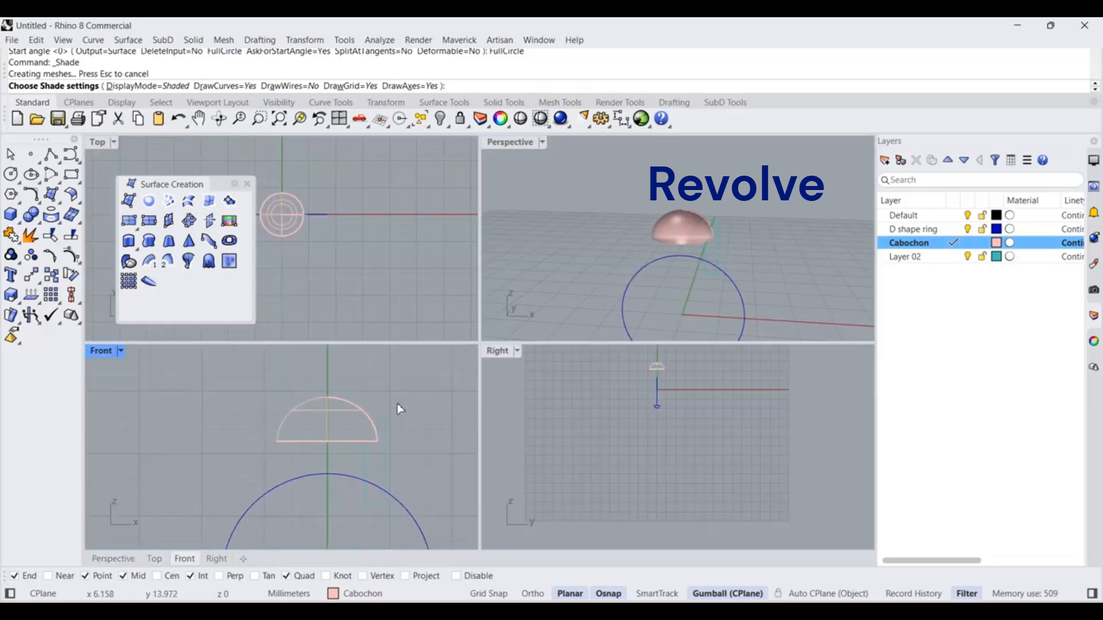
double_click(101, 350)
scroll(521, 255, "down", 3)
scroll(576, 234, "up", 2)
scroll(580, 282, "up", 3)
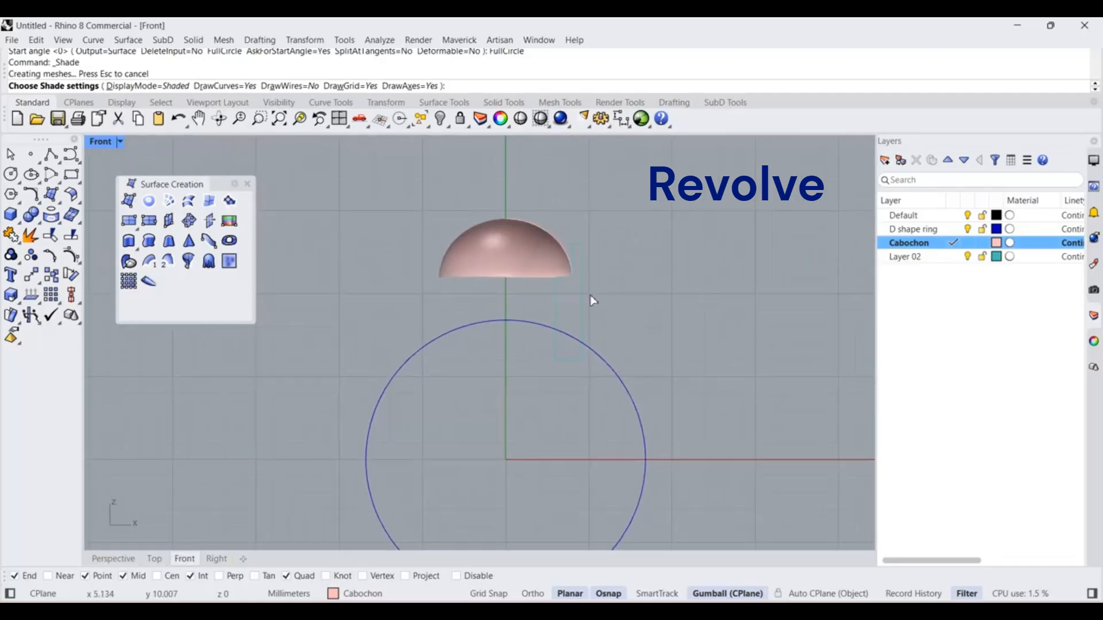
left_click(180, 263)
left_click(541, 313)
key("Return")
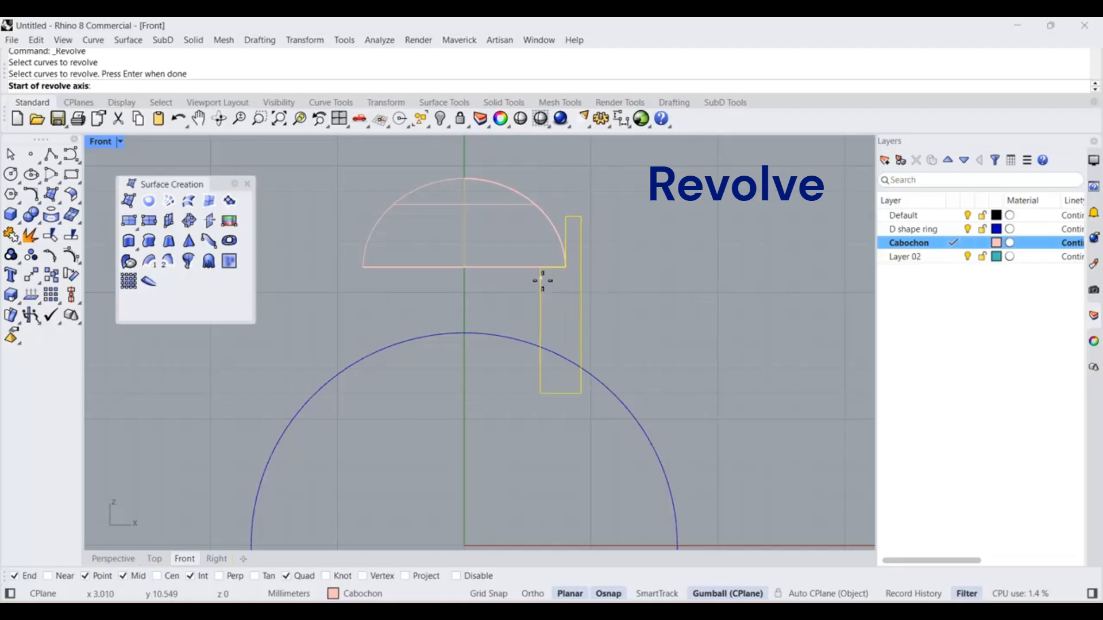
left_click(470, 181)
key("F8")
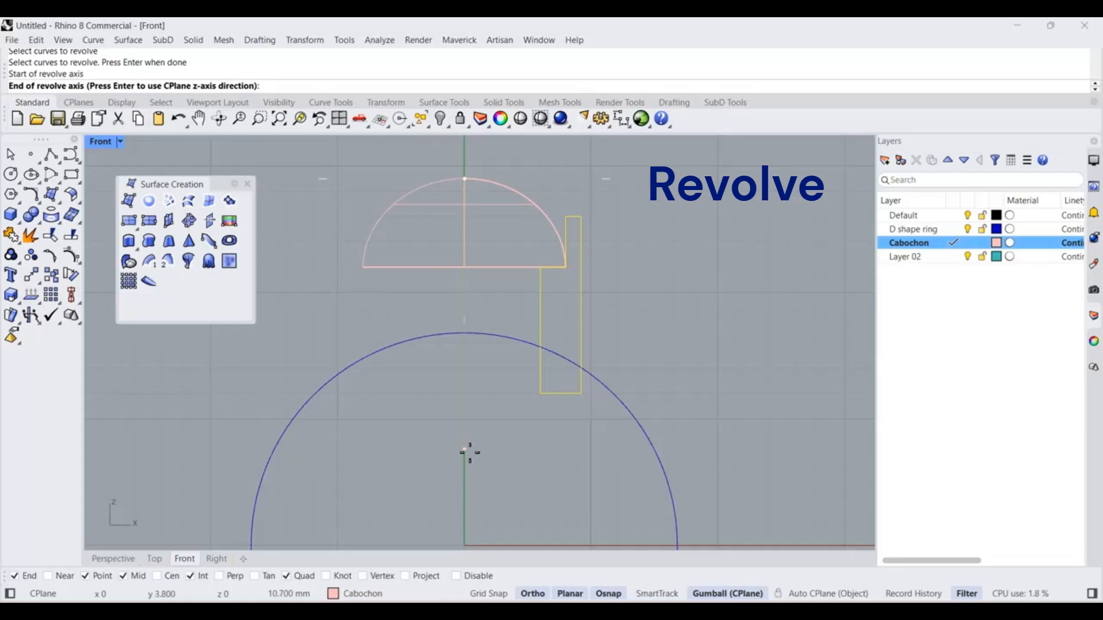
left_click(463, 421)
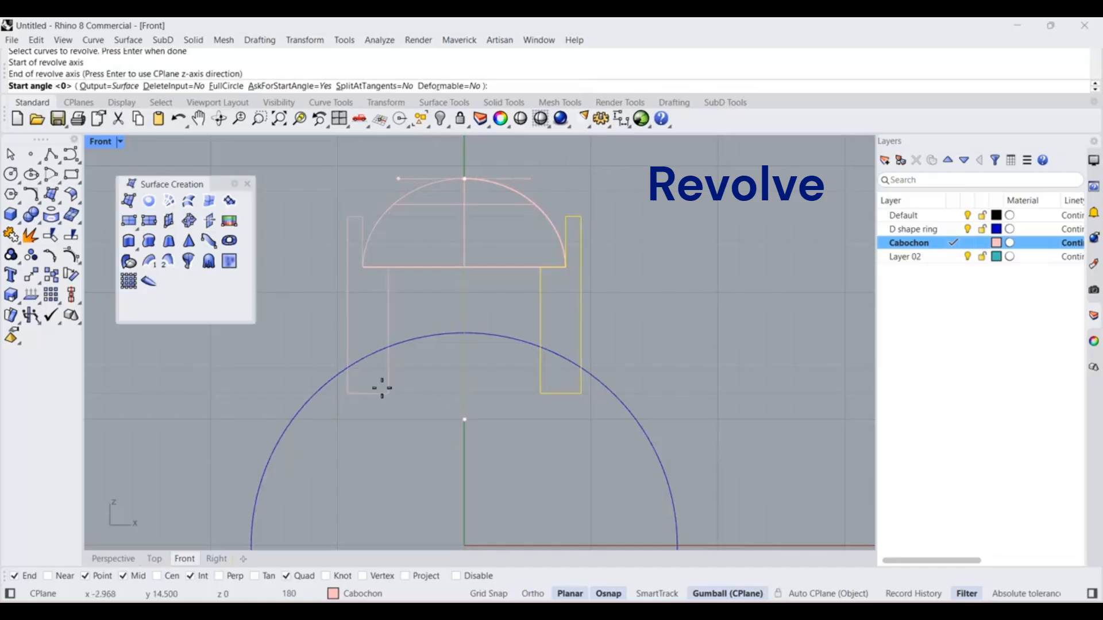
Make Layer 02 current and complete the bezel revolve as a full circle.
double_click(100, 142)
double_click(513, 142)
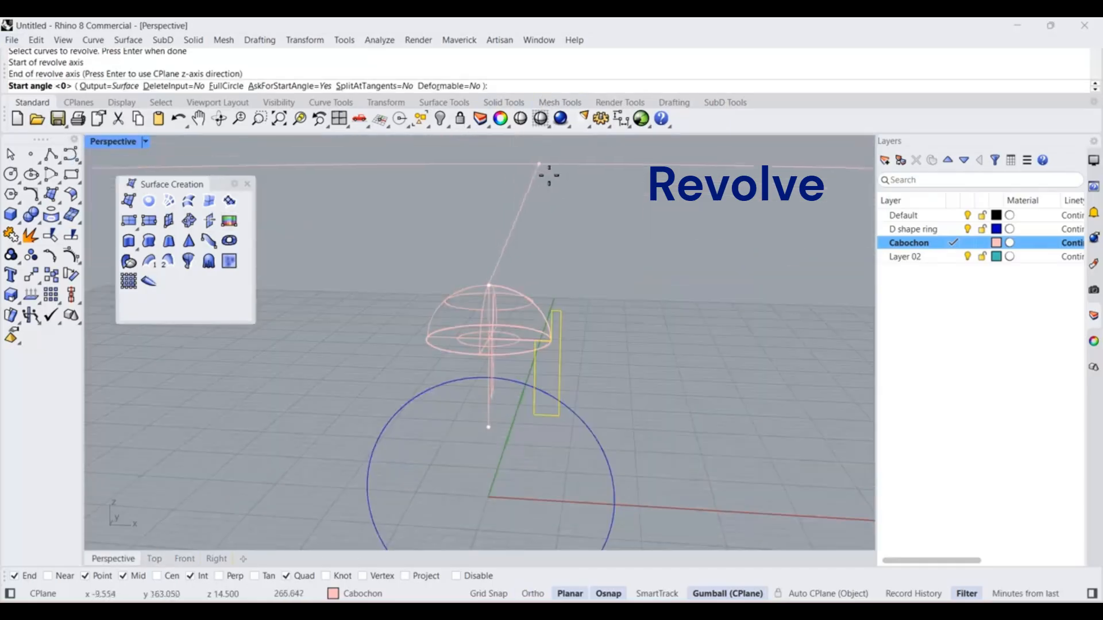
double_click(942, 258)
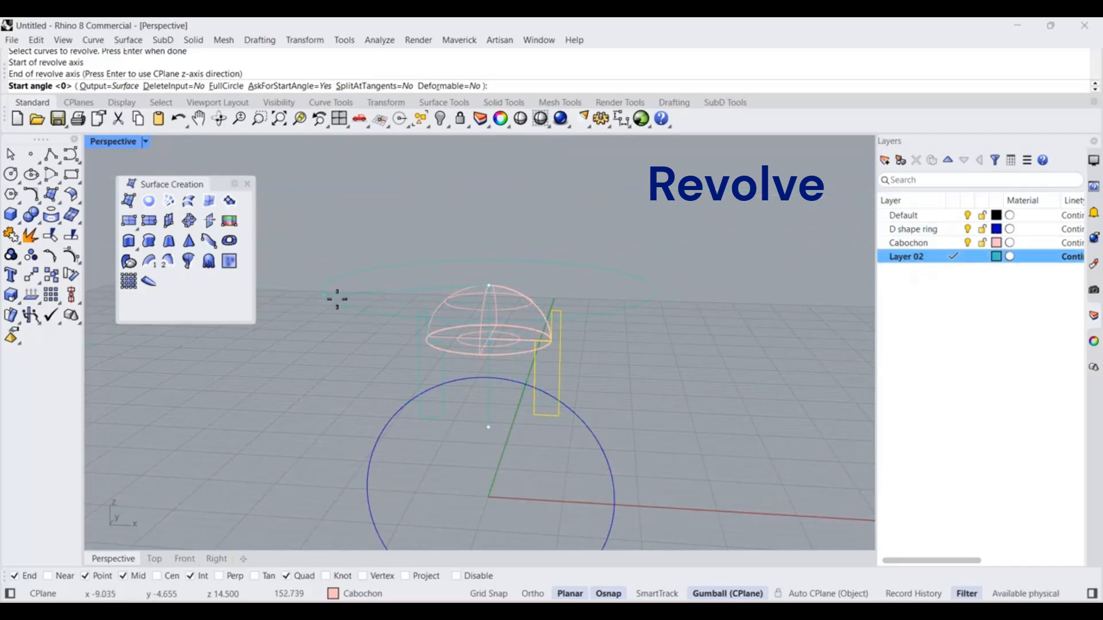
scroll(348, 303, "up", 2)
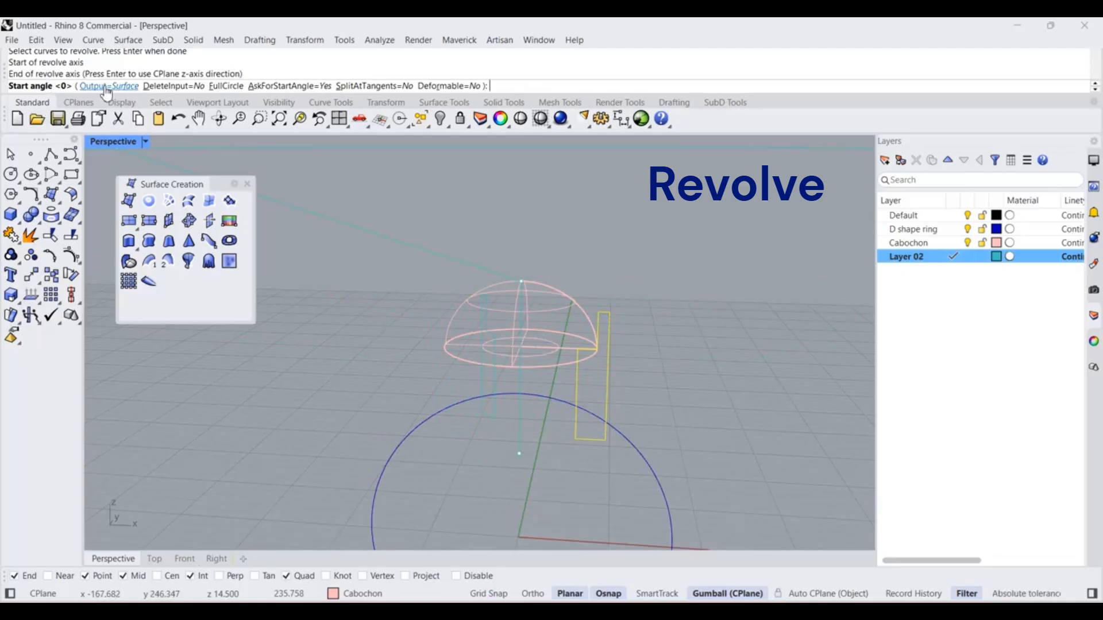
left_click(235, 87)
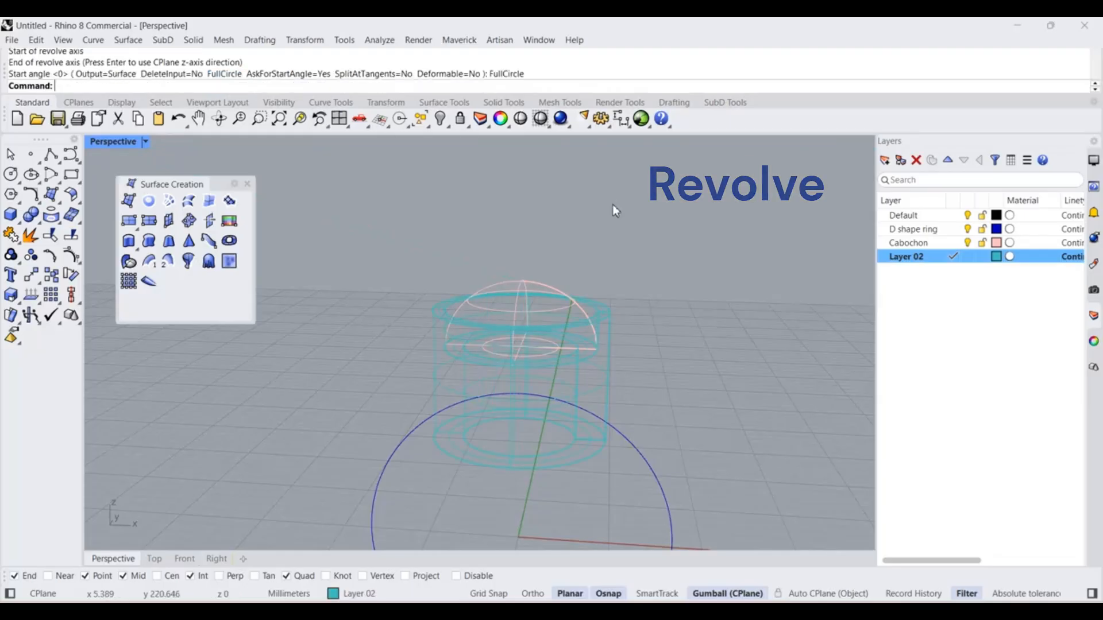
Set the perspective view to Ghosted display and examine how the cabochon sits in the bezel from the side and below.
left_click(146, 142)
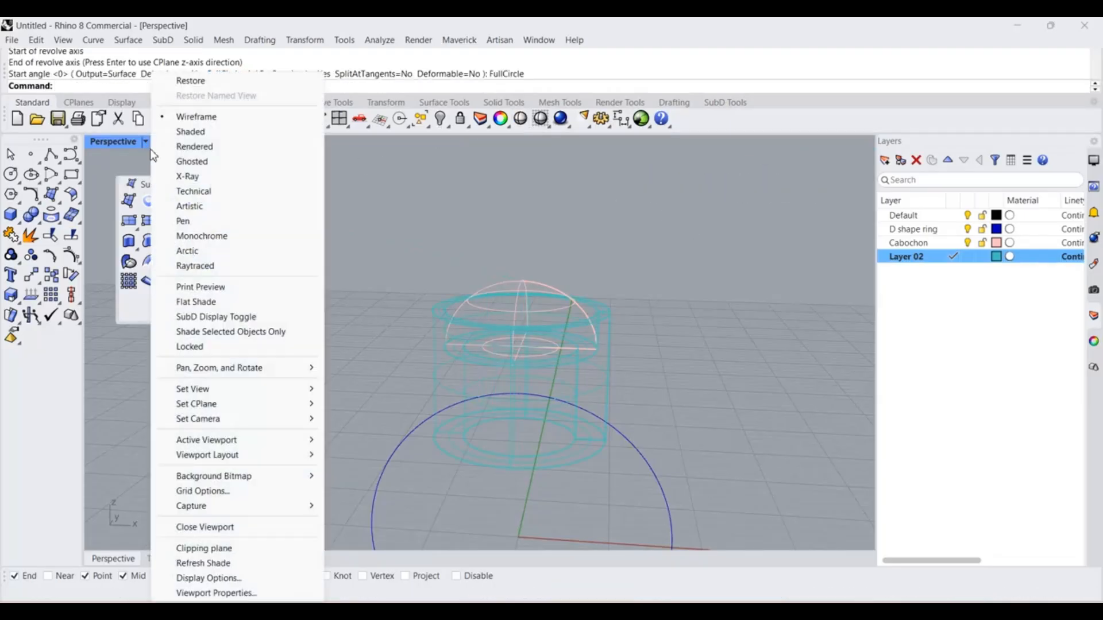
left_click(200, 167)
right_click_drag(551, 175, 575, 285)
scroll(594, 367, "up", 5)
right_click_drag(630, 345, 632, 355)
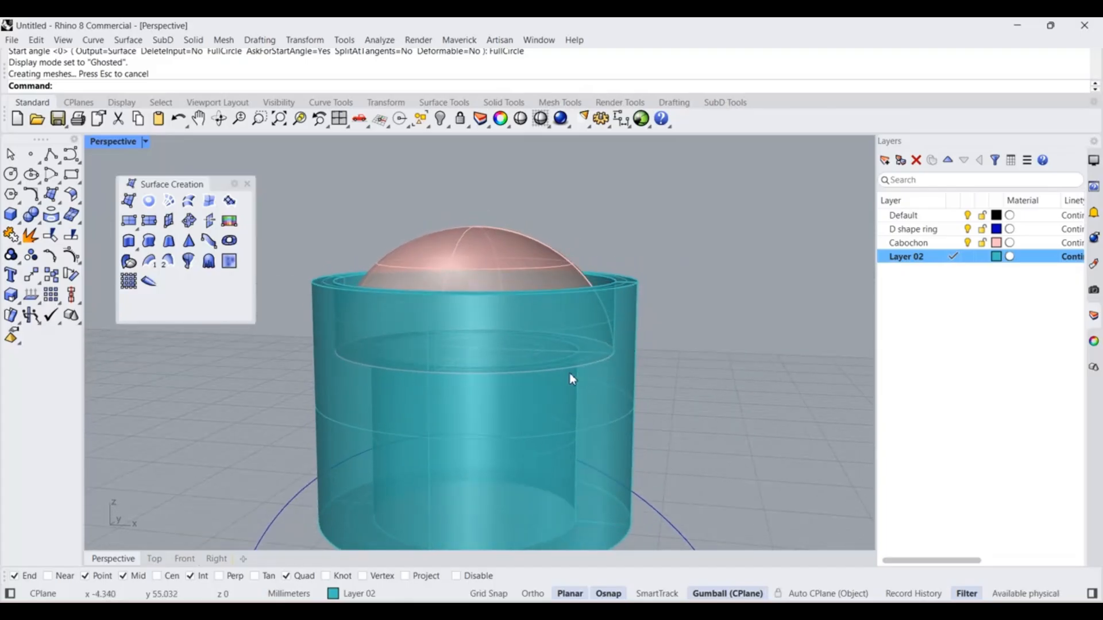
scroll(602, 379, "down", 3)
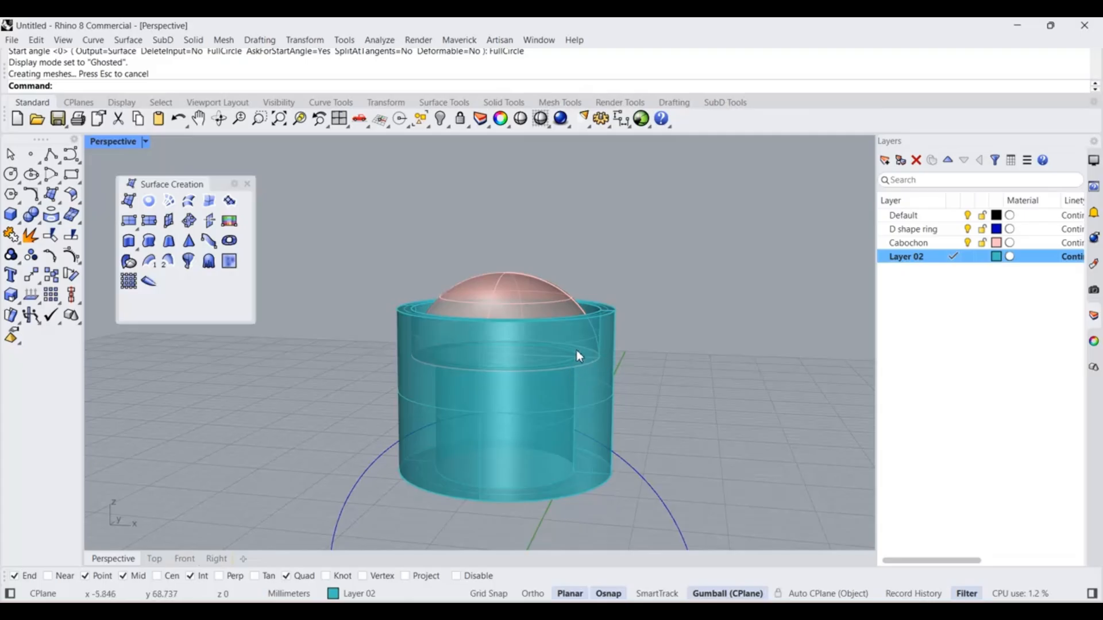
right_click_drag(611, 409, 578, 375)
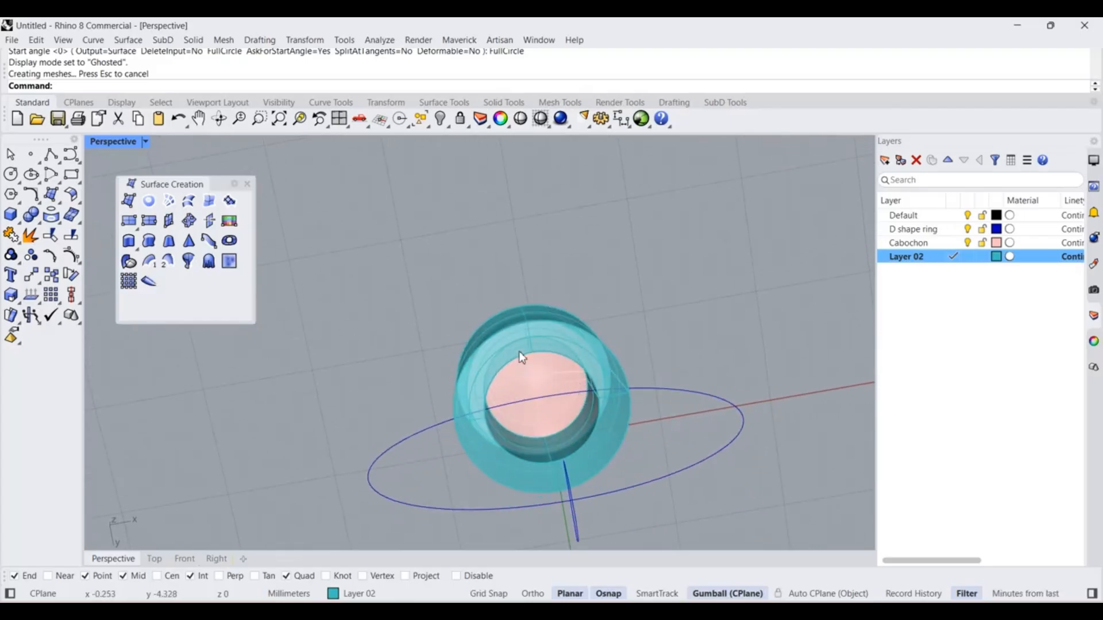
right_click_drag(486, 460, 569, 488)
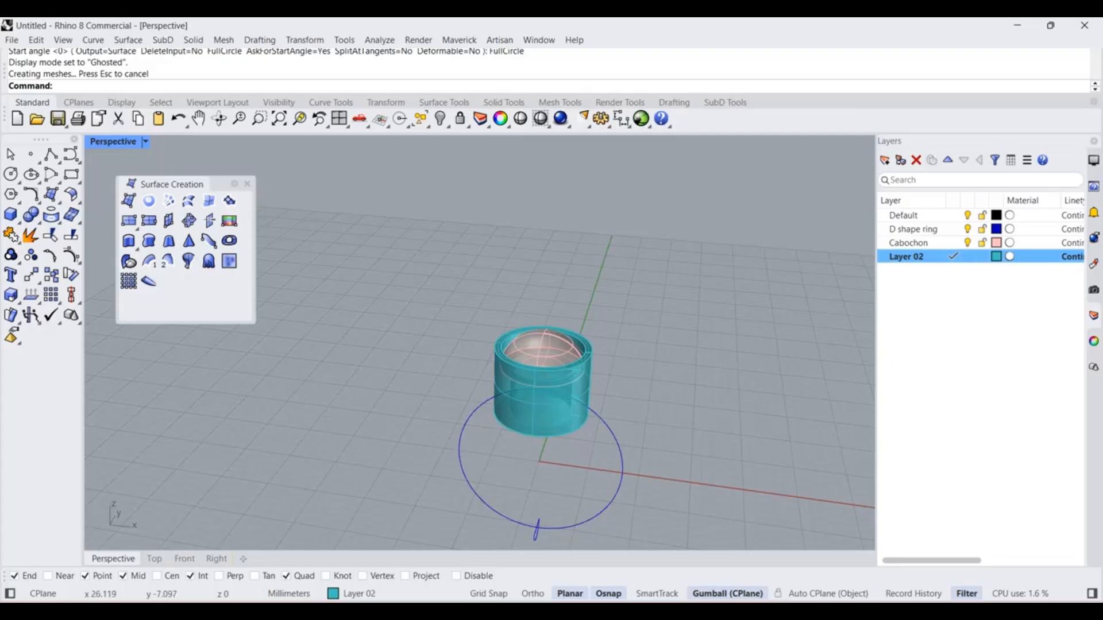
Hide the Cabochon layer to examine the bezel's inner ledge and through hole, and show the layer again.
right_click_drag(776, 262, 509, 318)
left_click(968, 244)
scroll(674, 322, "up", 6)
scroll(508, 321, "up", 4)
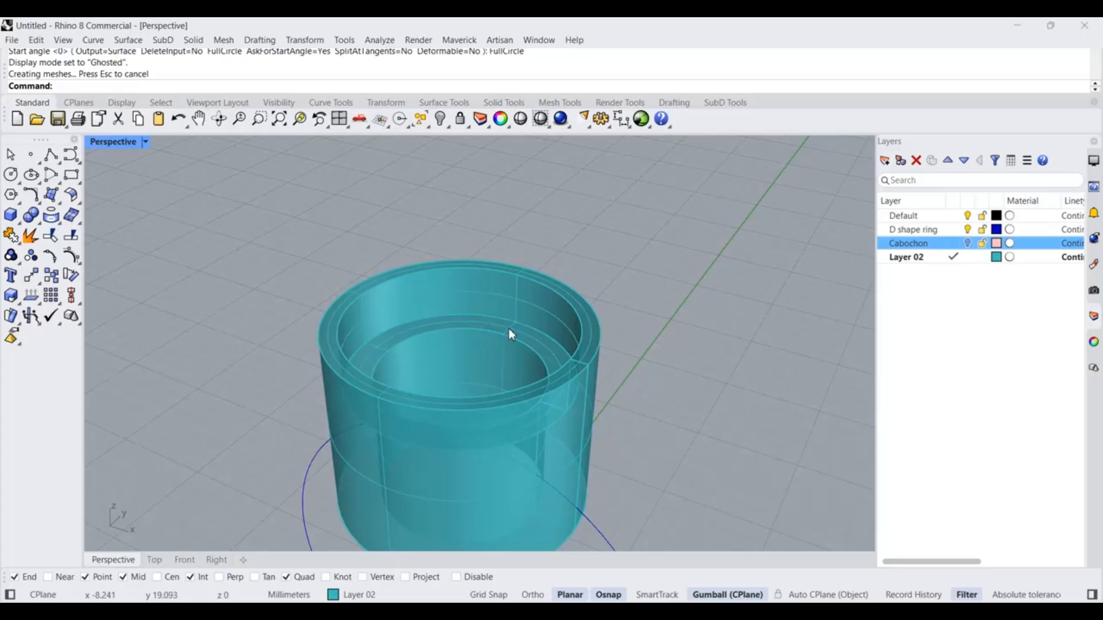
scroll(504, 325, "down", 4)
right_click_drag(537, 308, 600, 335)
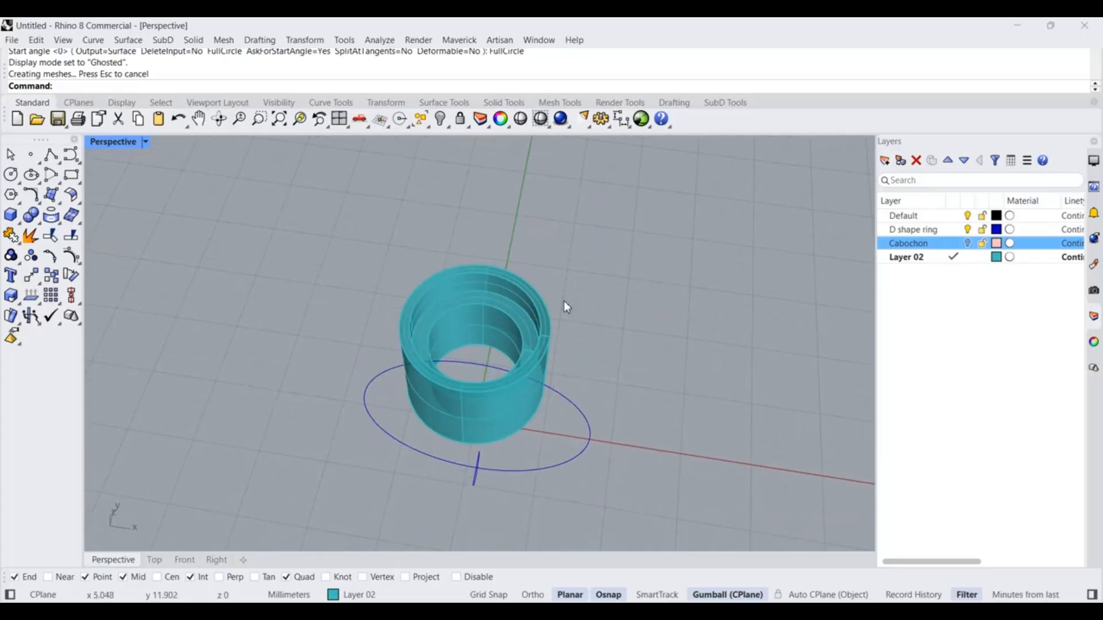
right_click_drag(505, 296, 471, 268)
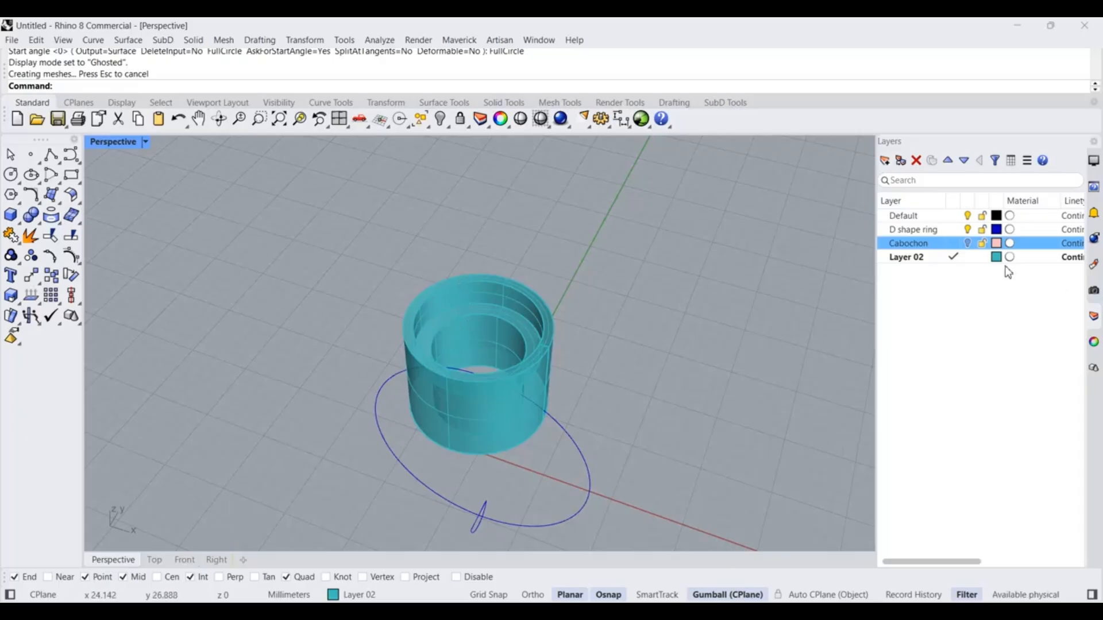
left_click(968, 244)
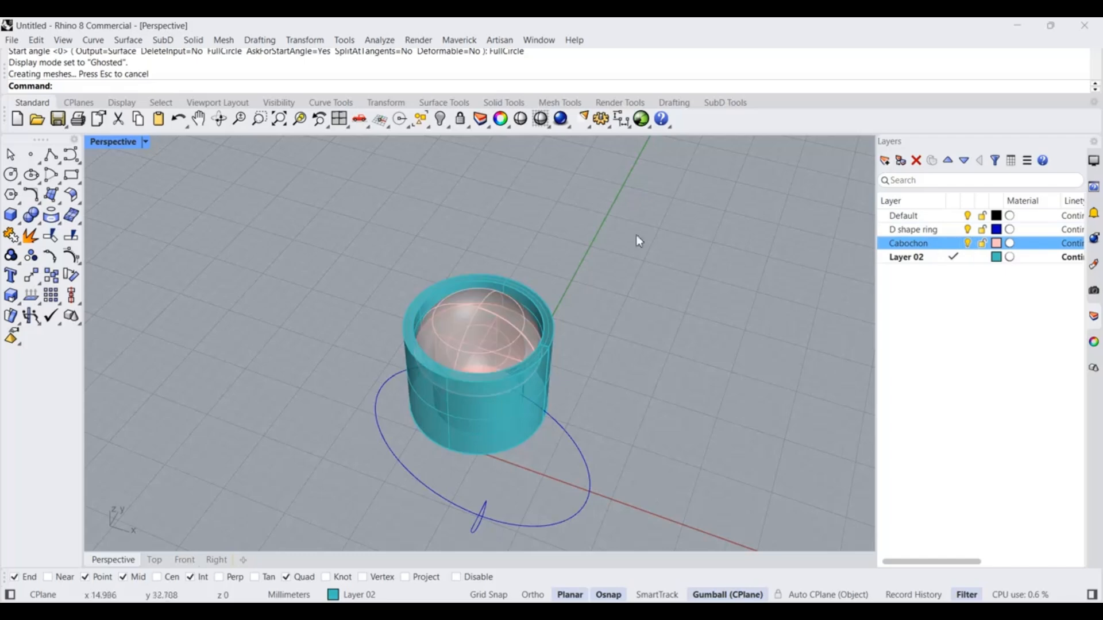
Maximize the Front view and set it to Ghosted display.
double_click(95, 145)
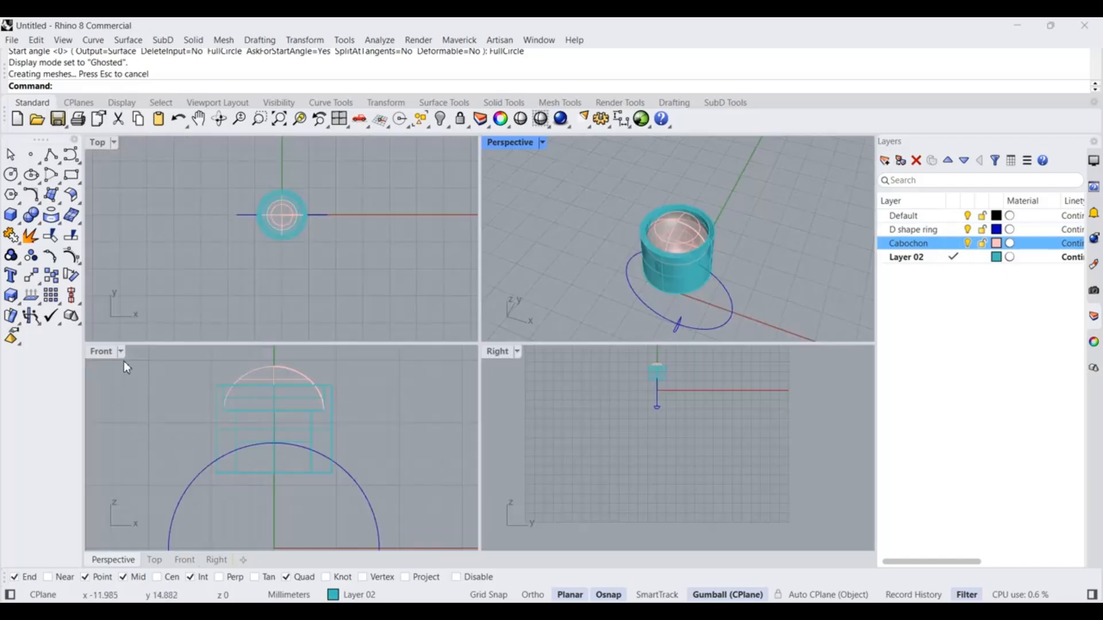
double_click(103, 351)
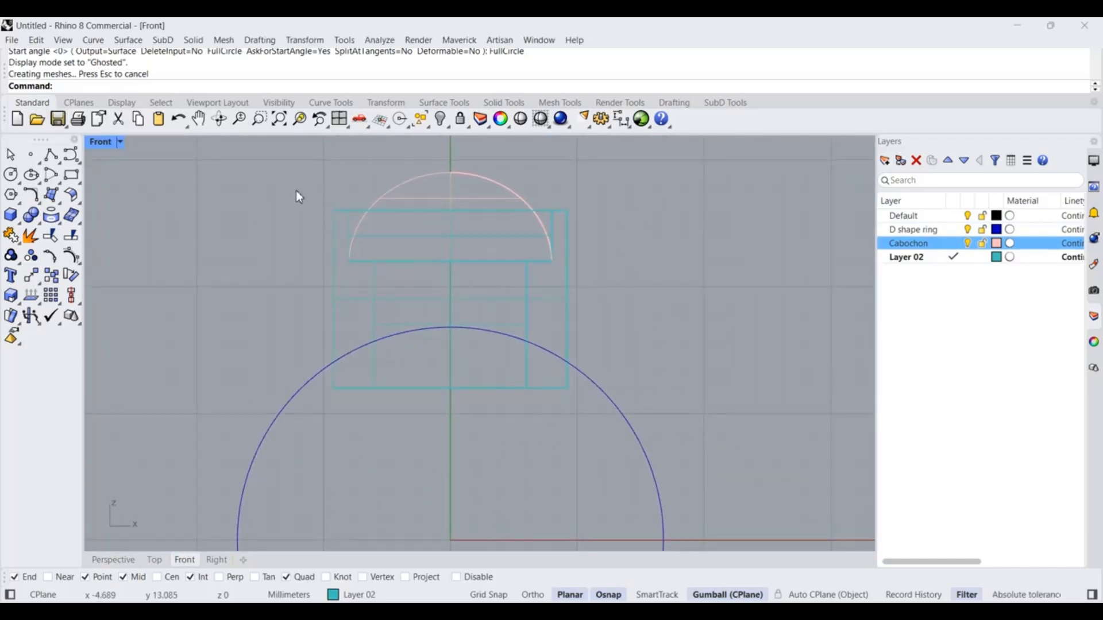
left_click(120, 142)
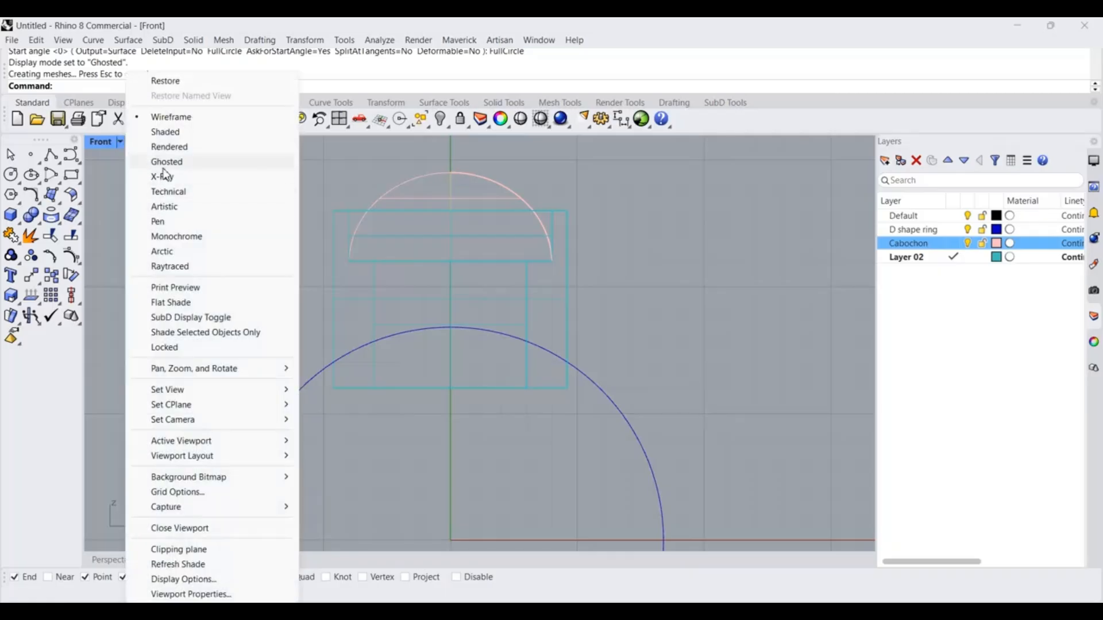
left_click(166, 163)
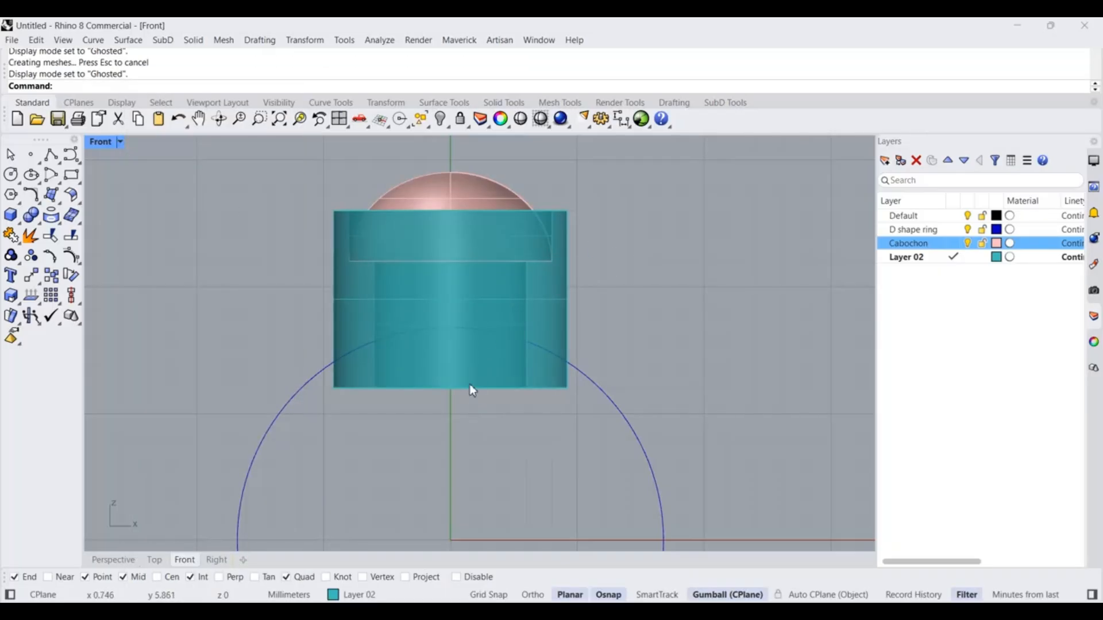
Duplicate the closed D-shaped profile at the base of the ring circle in place.
scroll(469, 278, "down", 4)
right_click_drag(566, 259, 561, 197)
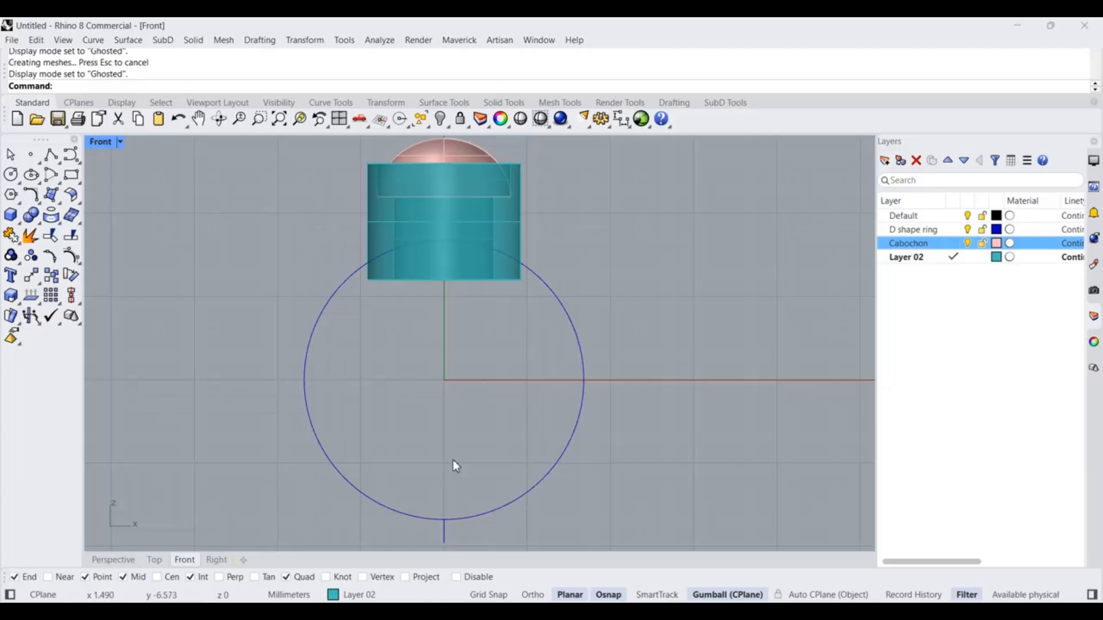
double_click(102, 144)
double_click(513, 143)
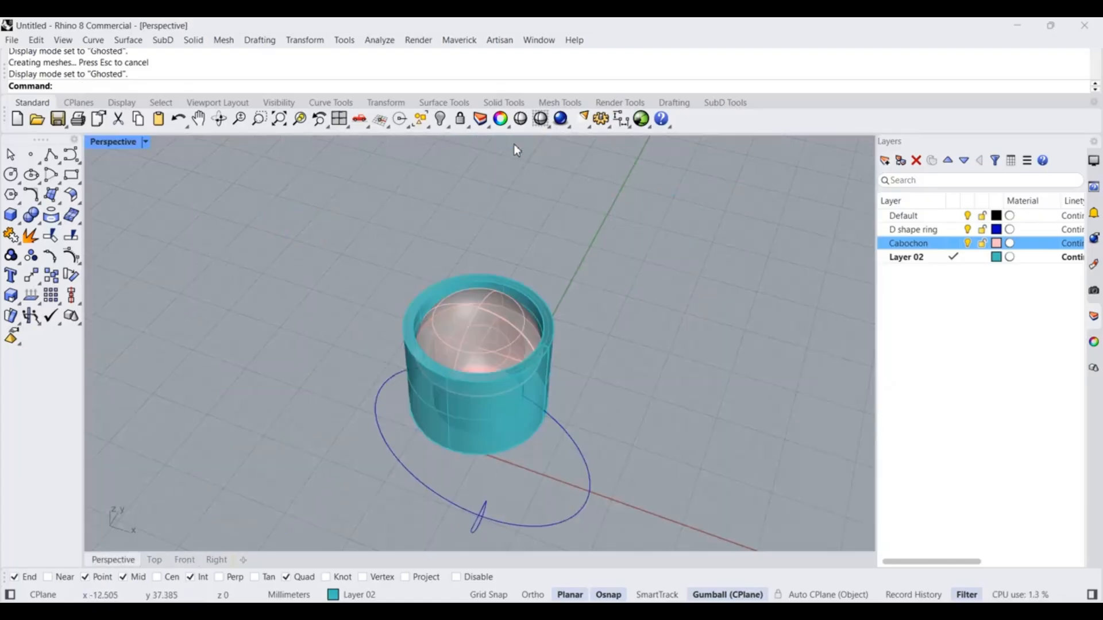
right_click_drag(484, 175, 528, 378)
scroll(490, 445, "up", 3)
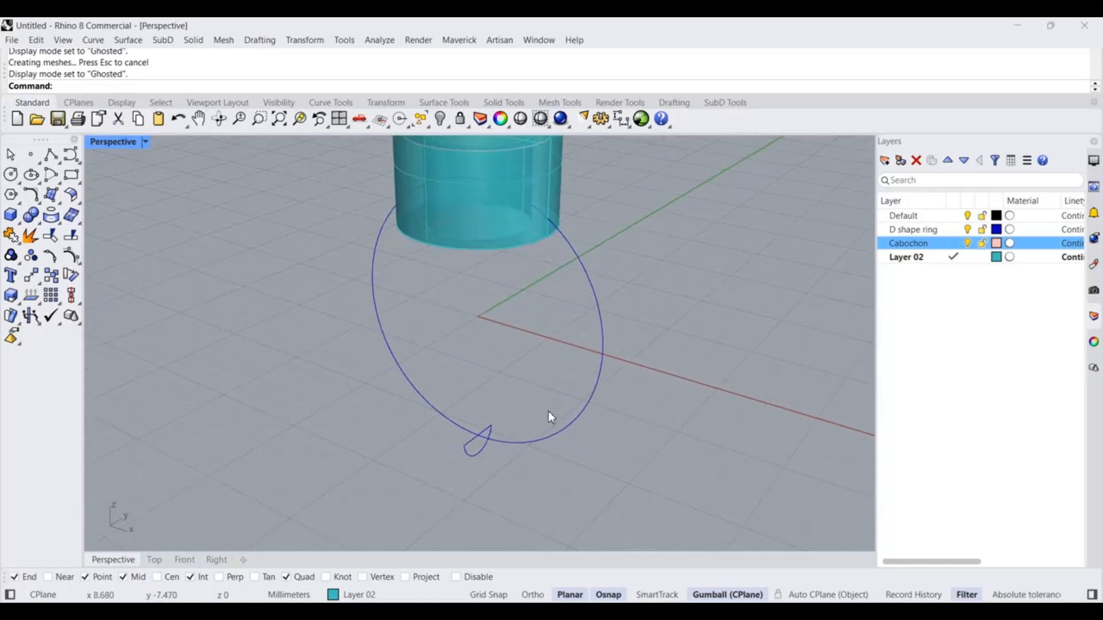
left_click(485, 435)
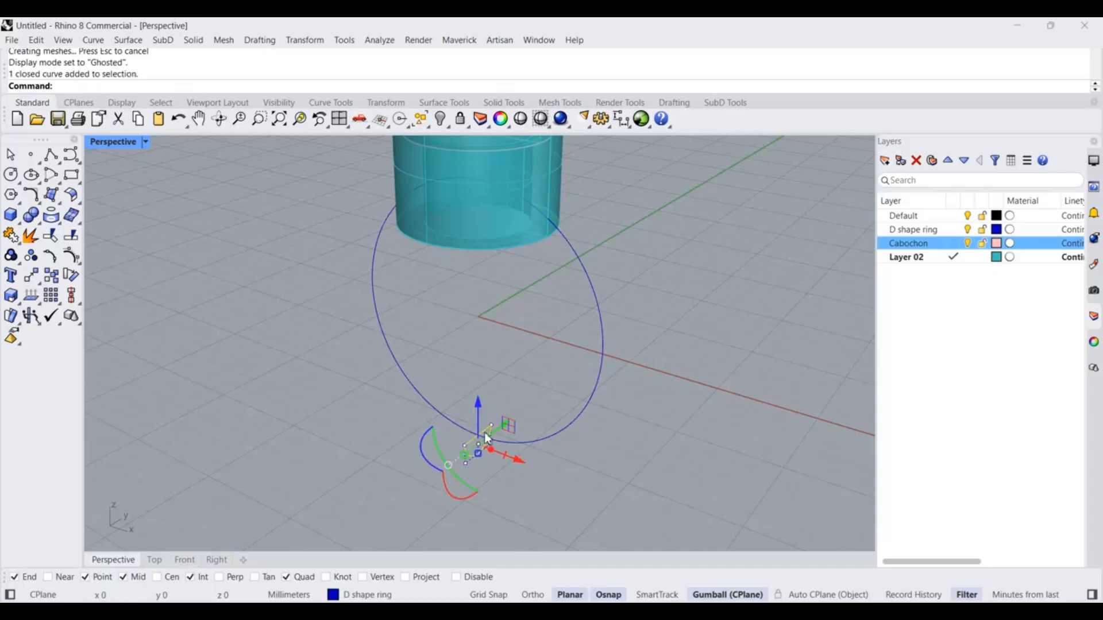
double_click(115, 143)
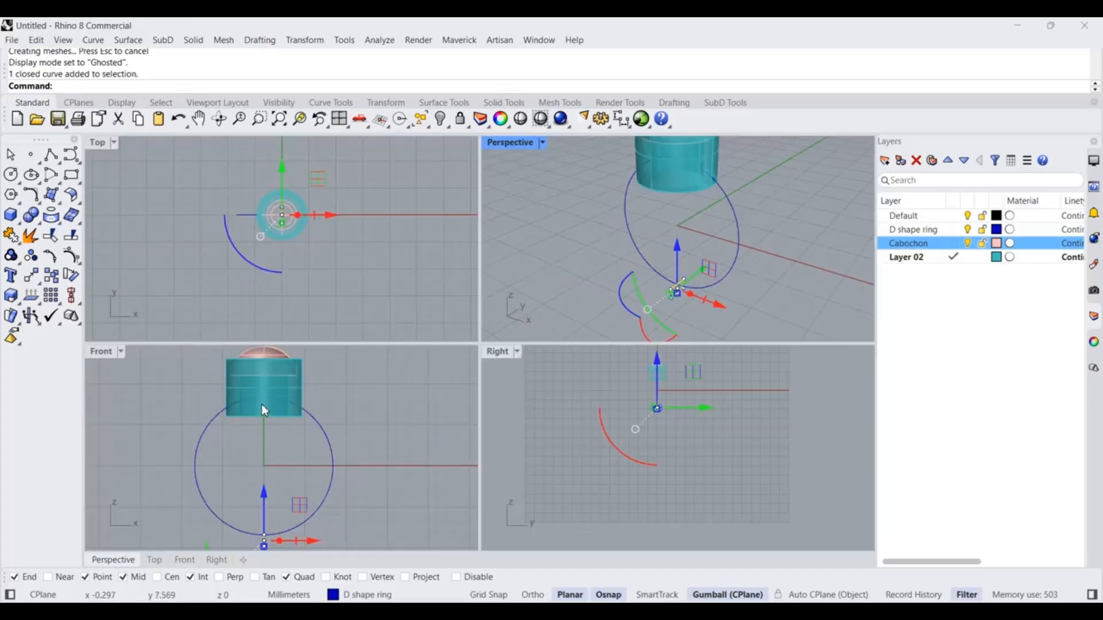
key("ctrl+c")
key("ctrl+v")
Make the D shape ring layer current and rotate the profile copy about the origin, from straight below to inside the bezel's right wall.
left_click(103, 354)
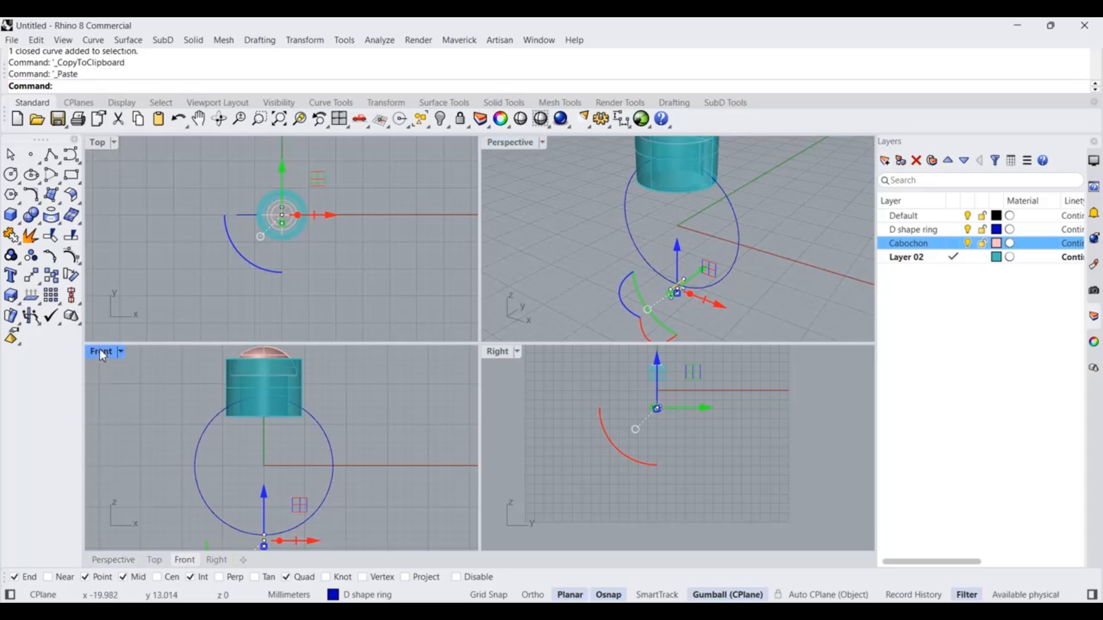
double_click(106, 351)
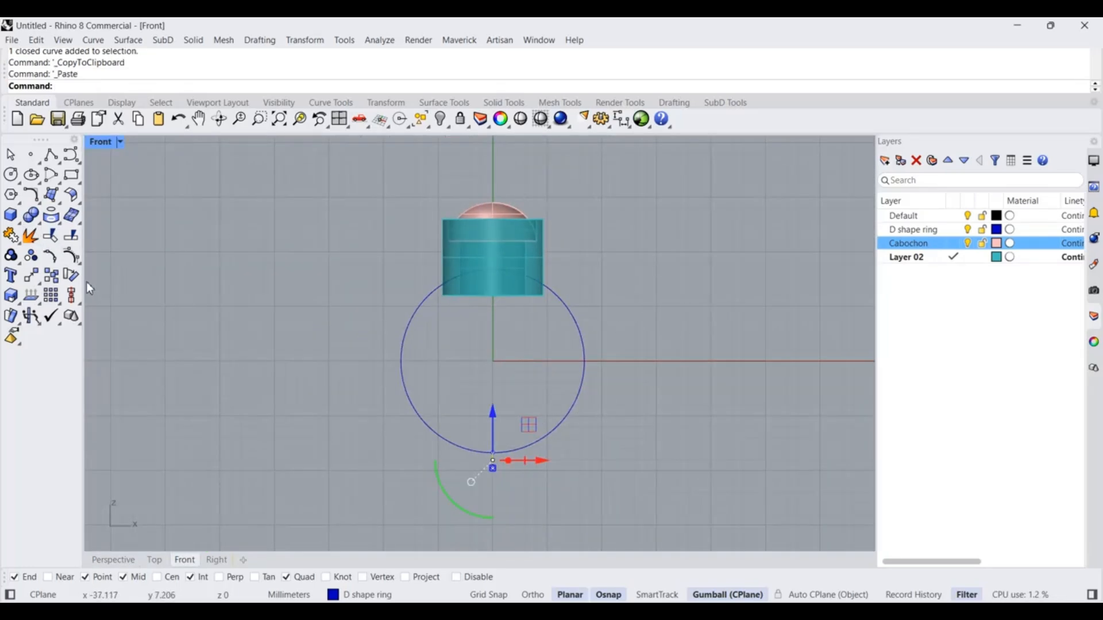
scroll(592, 282, "up", 3)
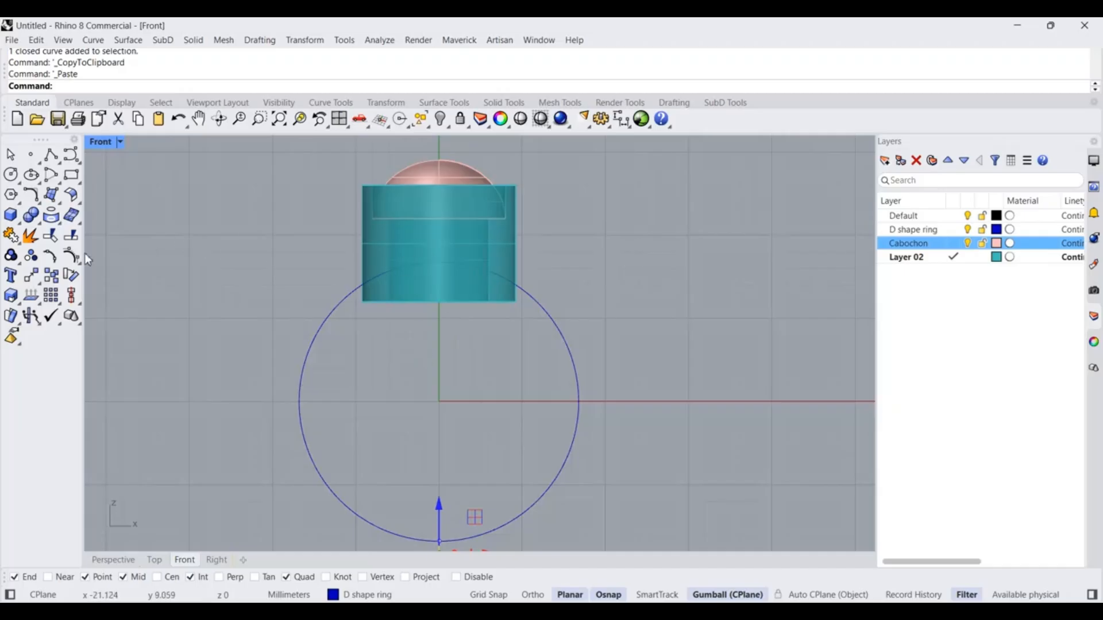
left_click(70, 276)
scroll(468, 371, "down", 1)
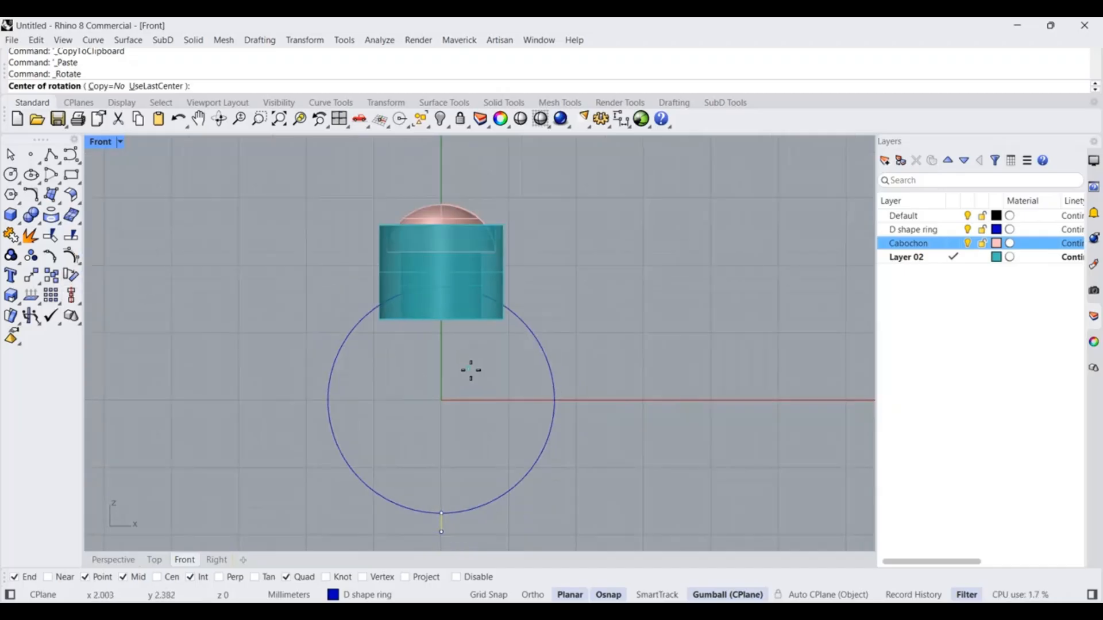
right_click_drag(468, 372, 473, 330)
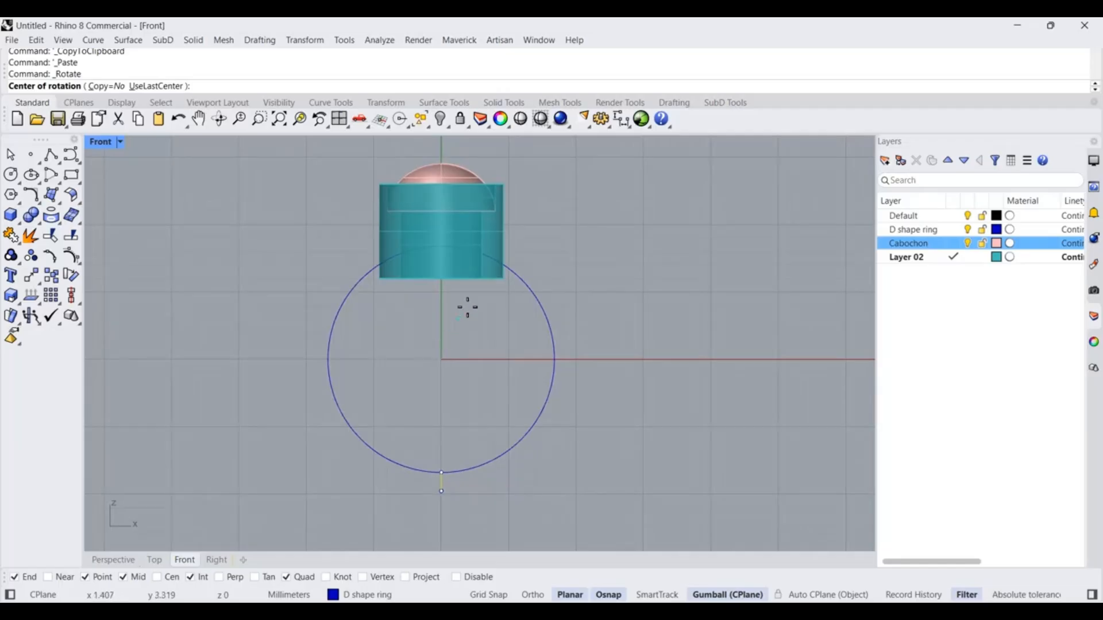
left_click(953, 230)
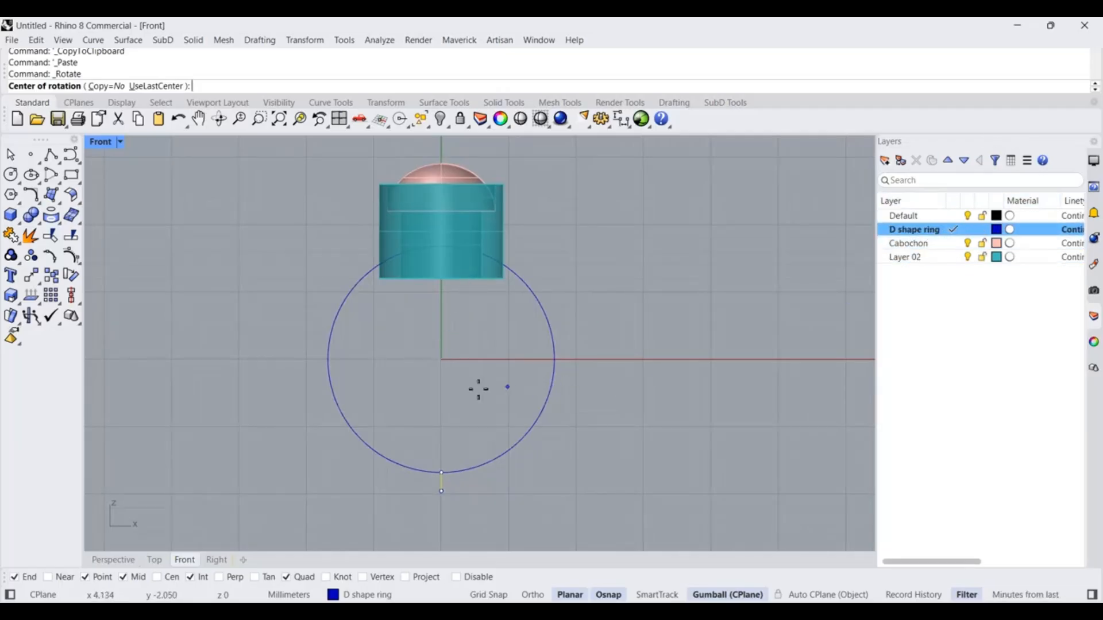
type("0")
key("Return")
key("F8")
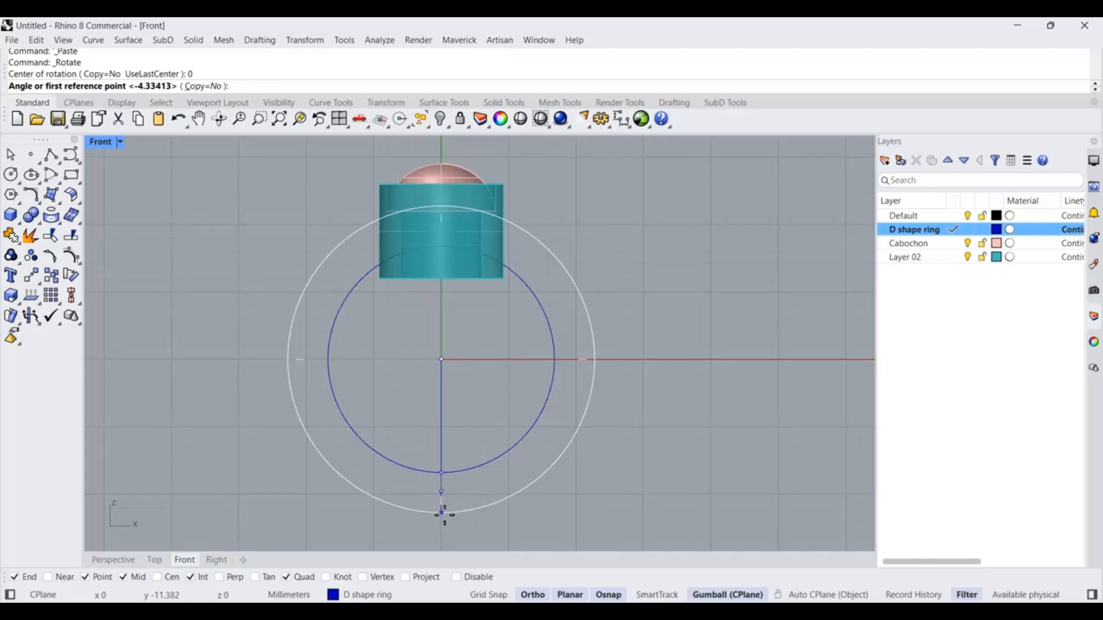
left_click(443, 512)
key("F8")
scroll(490, 291, "up", 2)
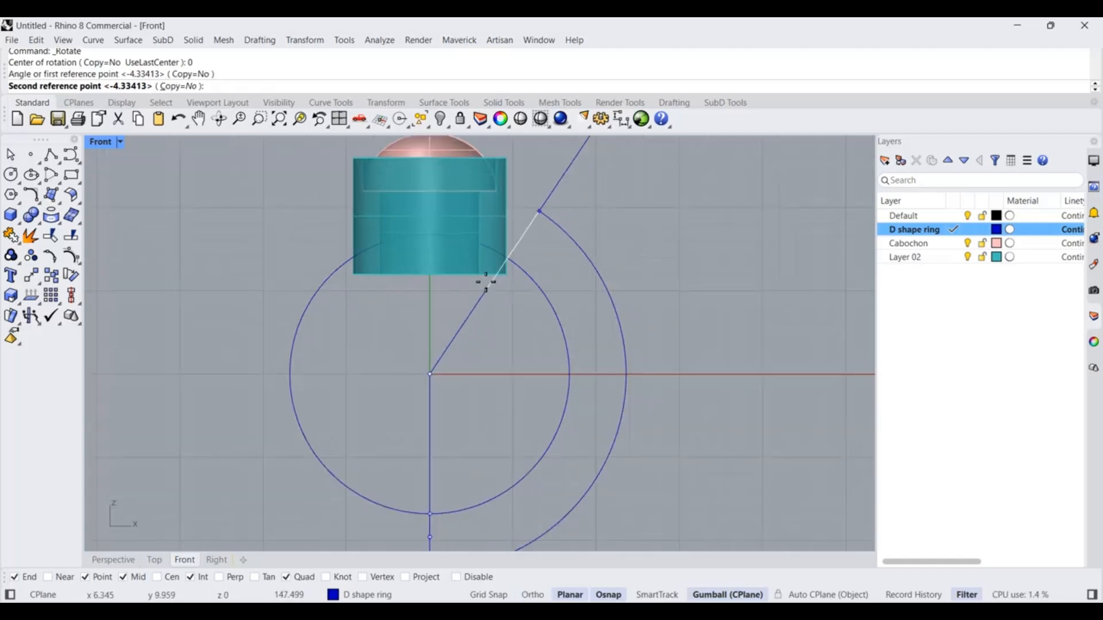
scroll(490, 291, "up", 2)
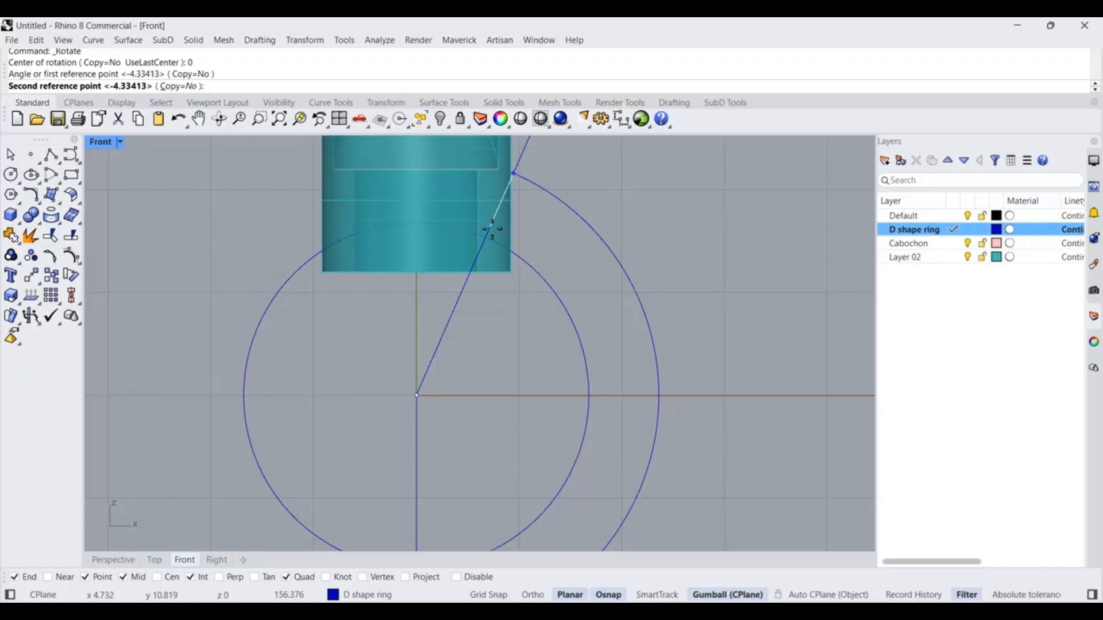
left_click(499, 194)
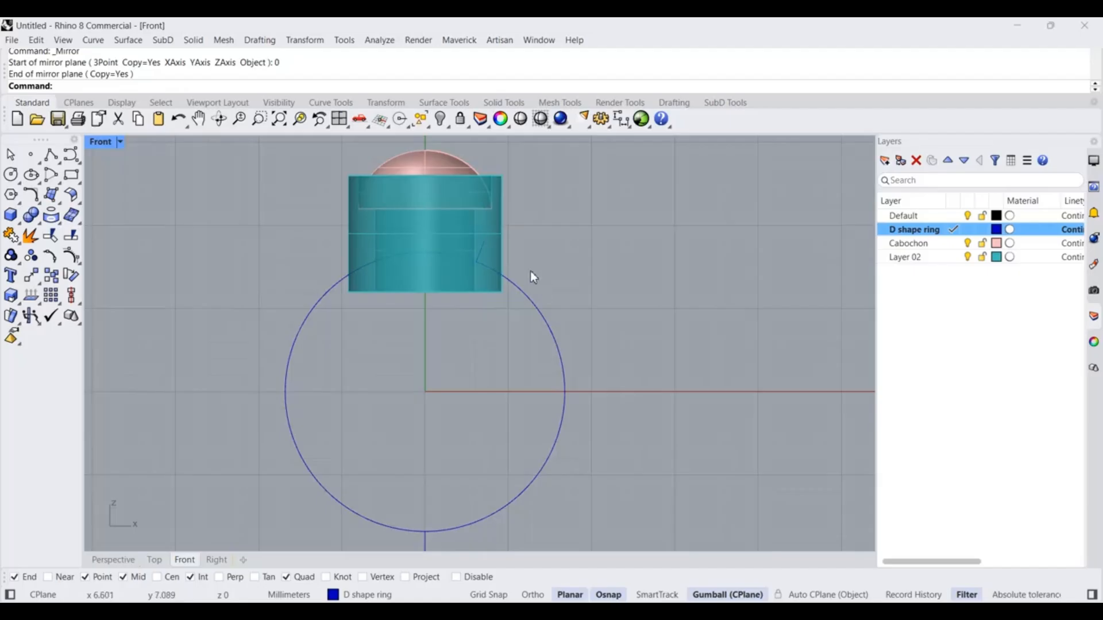
Mirror the rotated D profile as a copy across the vertical plane through the origin in the Front view.
left_click(36, 278)
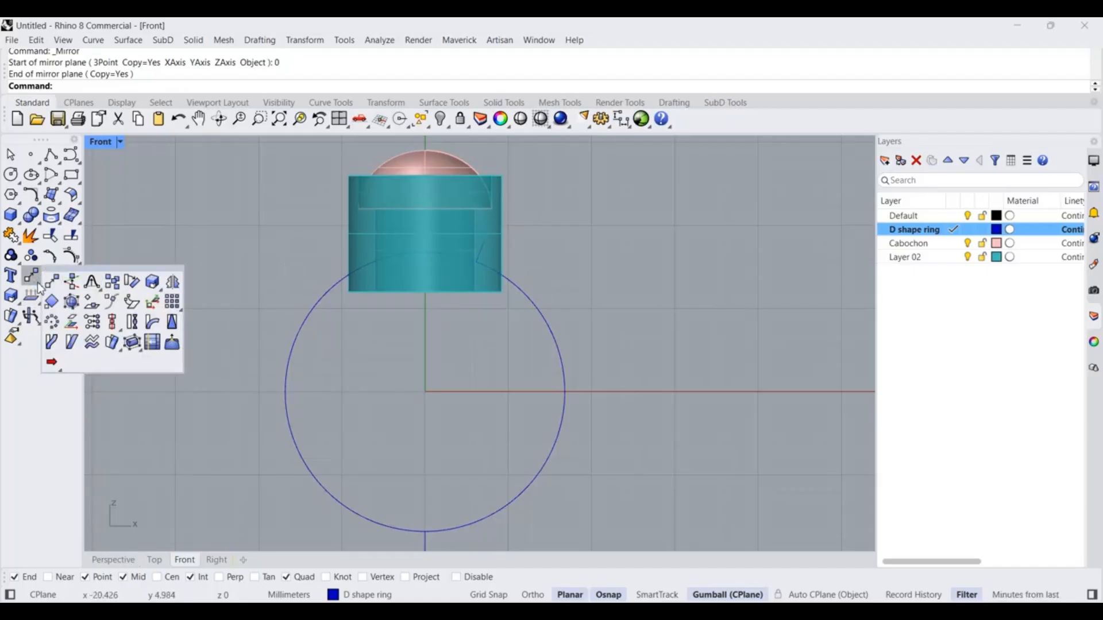
left_click(174, 282)
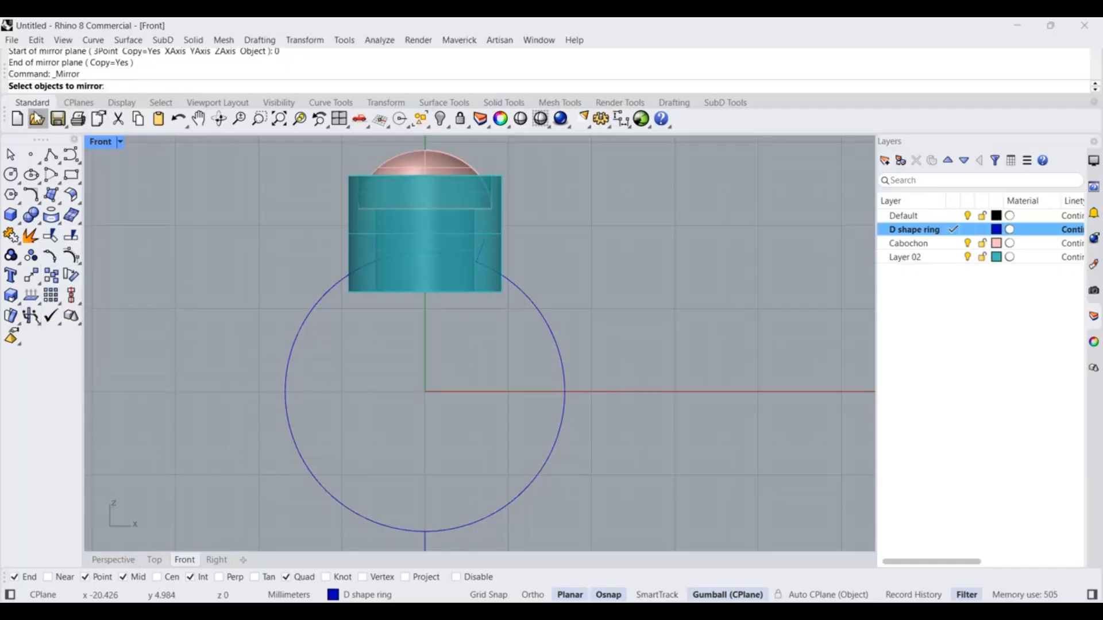
scroll(502, 253, "up", 1)
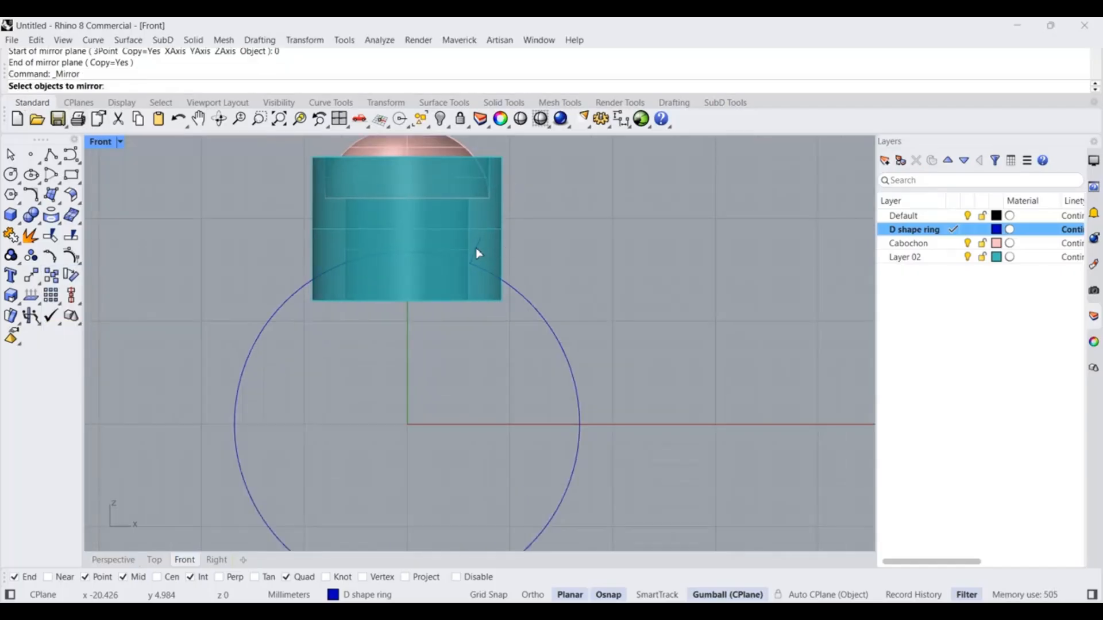
left_click(476, 249)
scroll(440, 205, "down", 1)
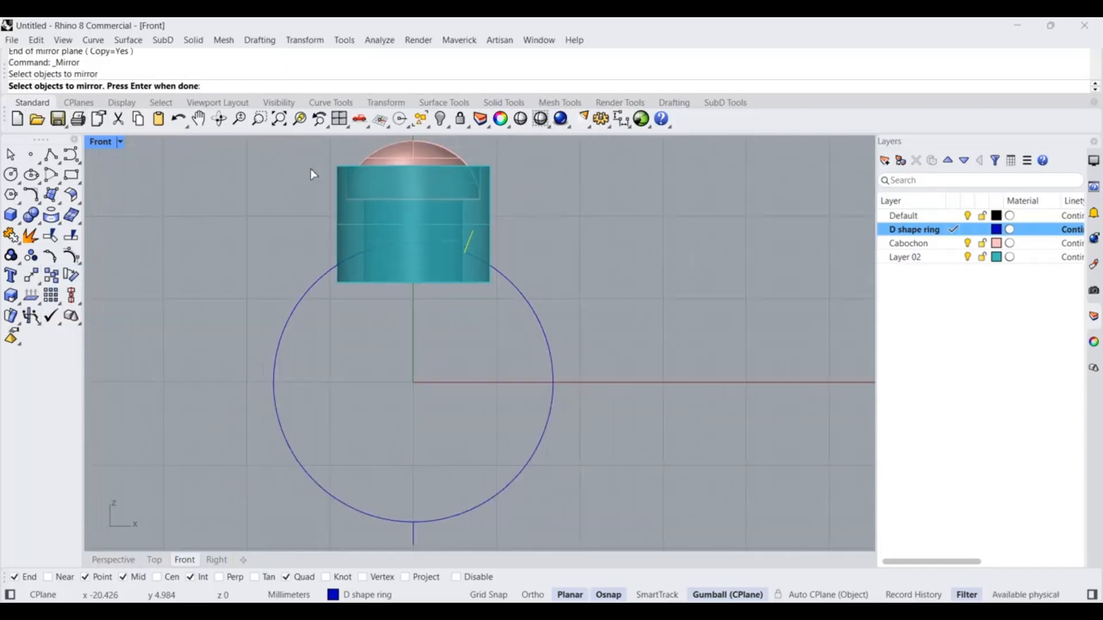
double_click(99, 142)
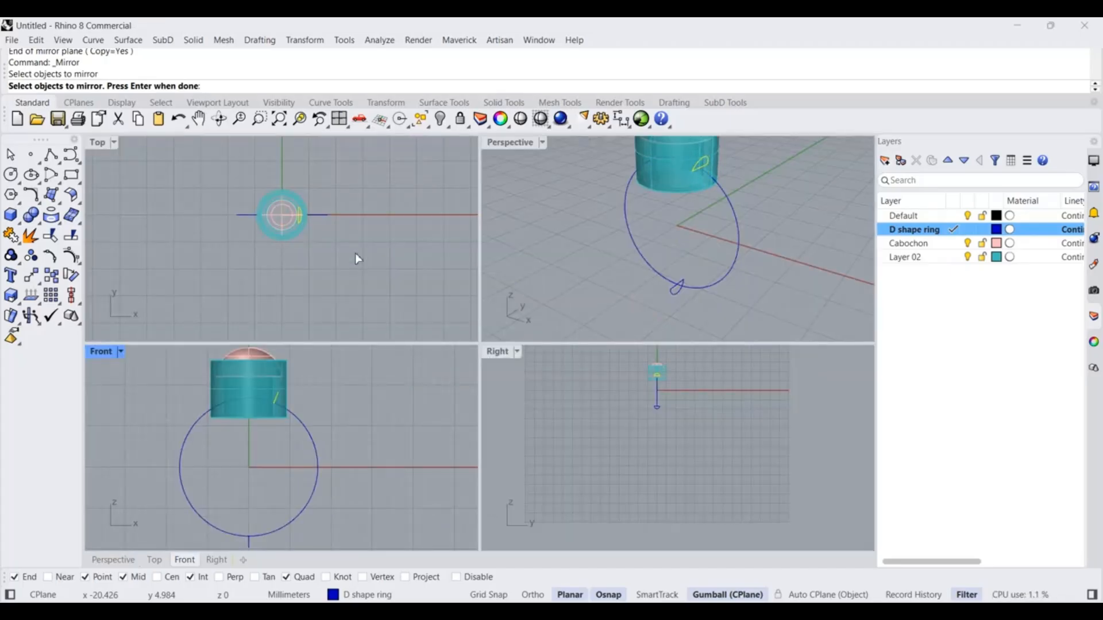
double_click(104, 352)
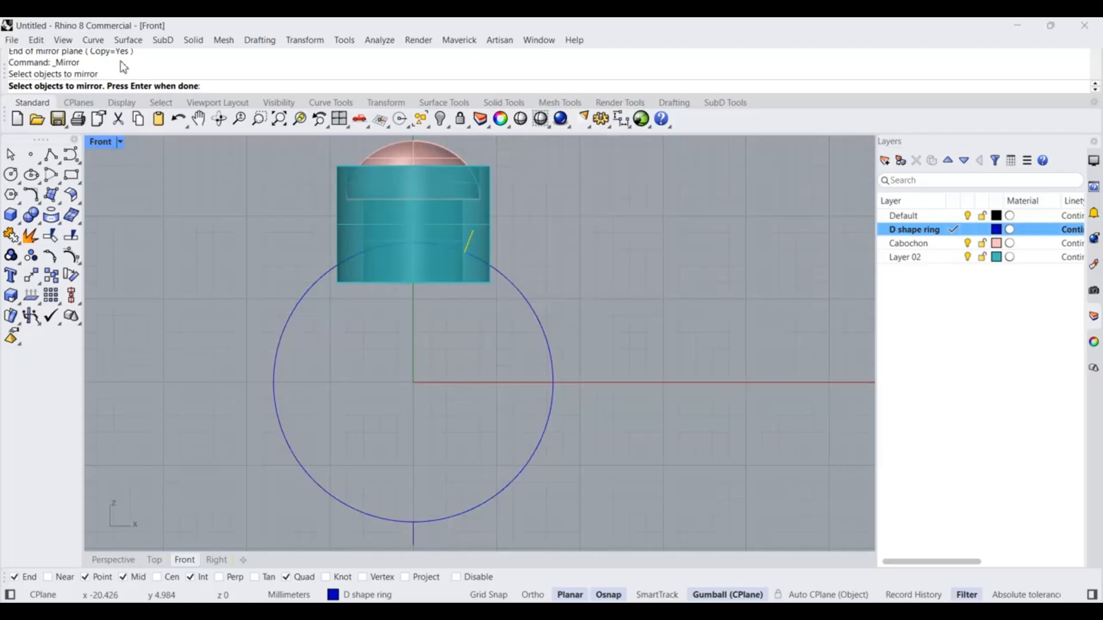
key("Return")
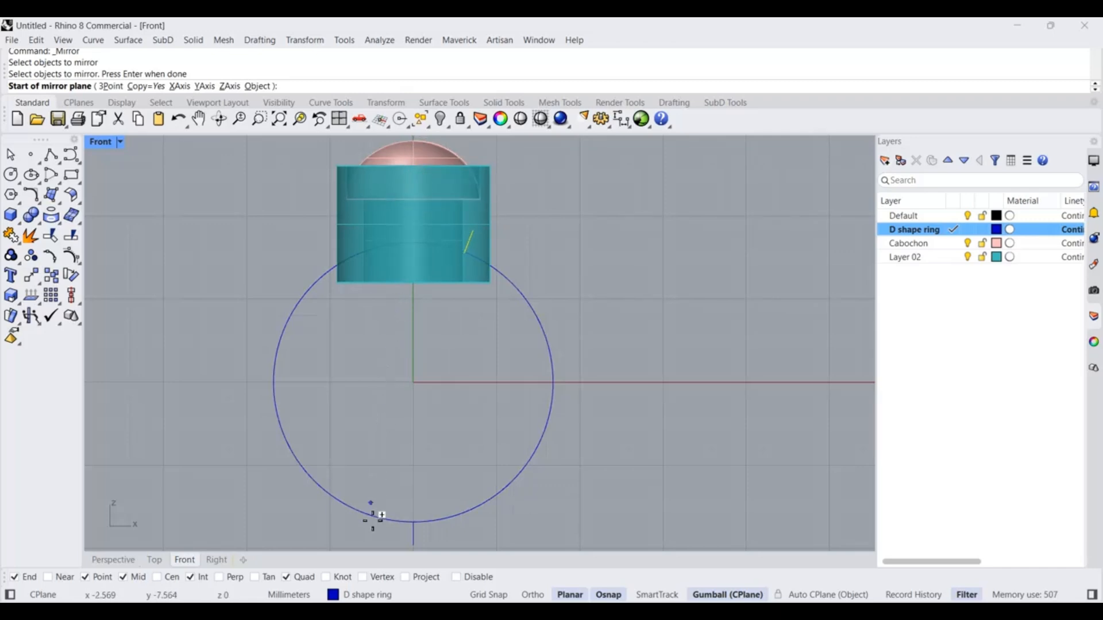
type("0")
key("Return")
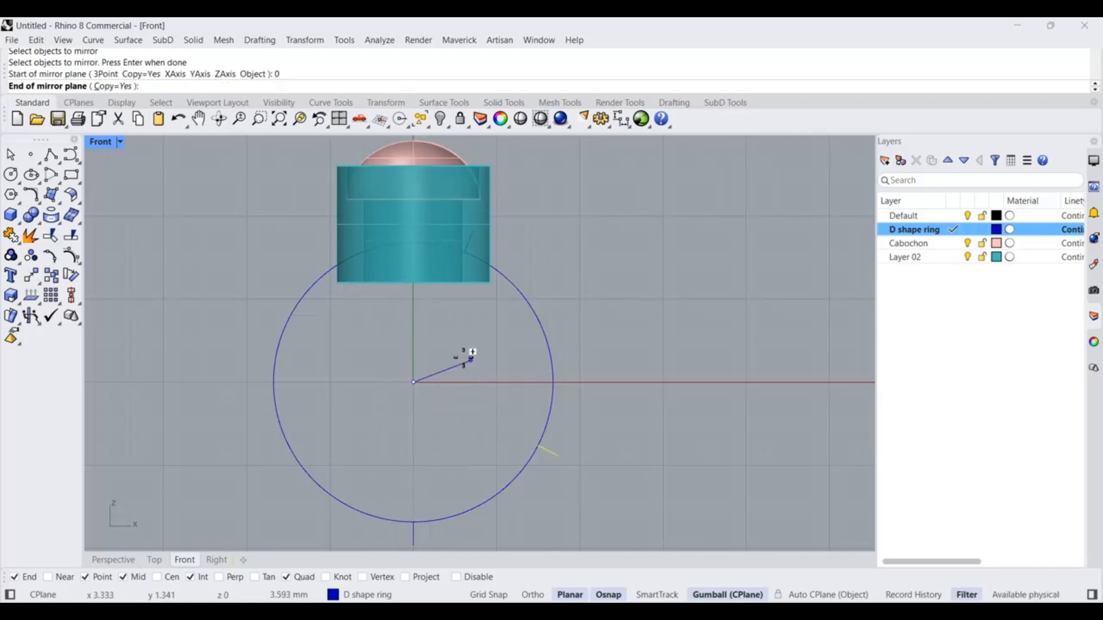
key("F8")
left_click(426, 313)
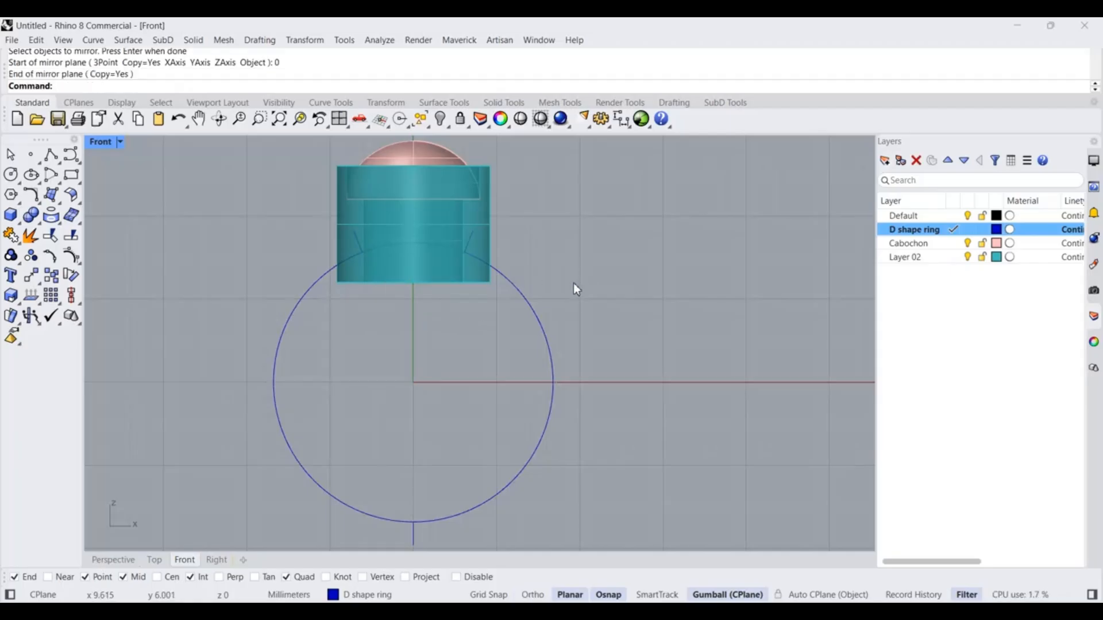
Hide the Cabochon layer and Layer 02 so only the ring circle and its D profiles are shown.
right_click_drag(585, 299, 588, 359)
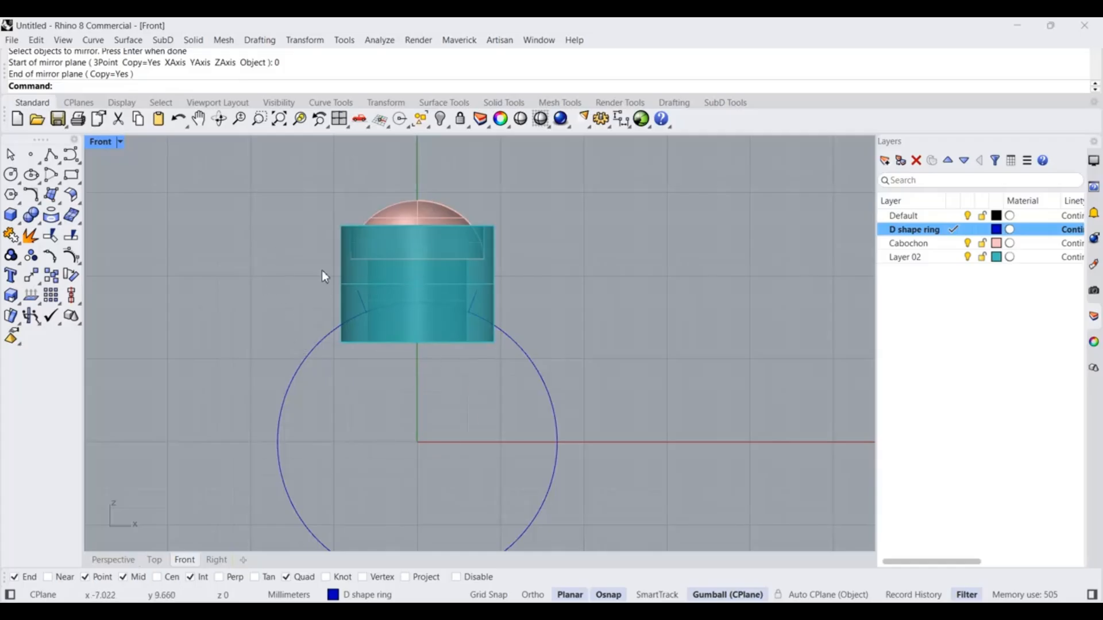
right_click_drag(430, 303, 456, 215)
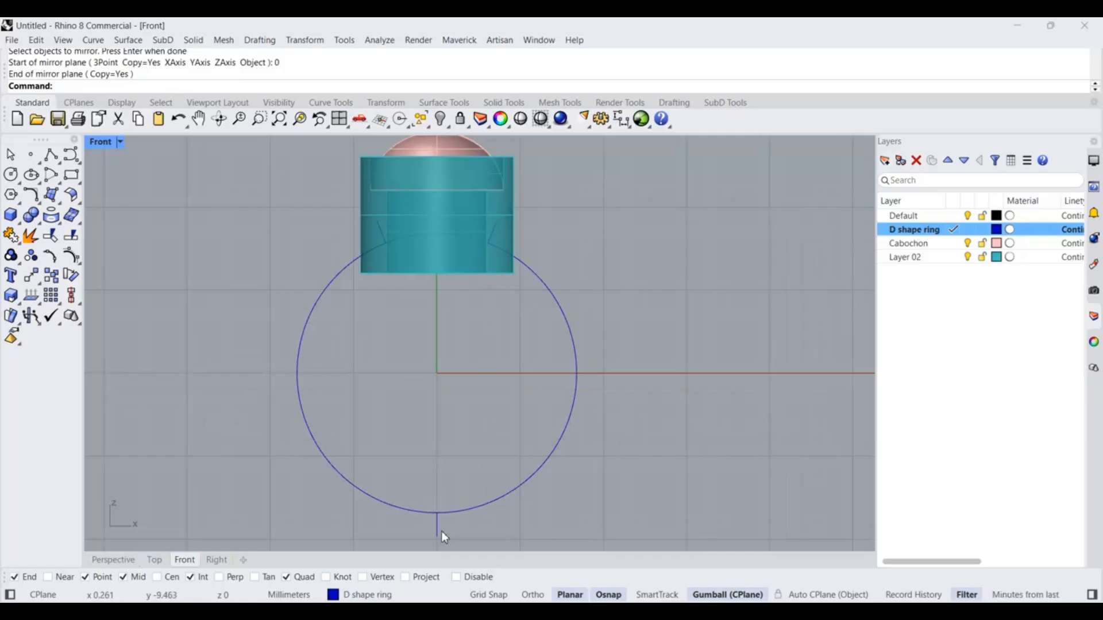
left_click(919, 243)
left_click(970, 244)
left_click(948, 257)
left_click(968, 257)
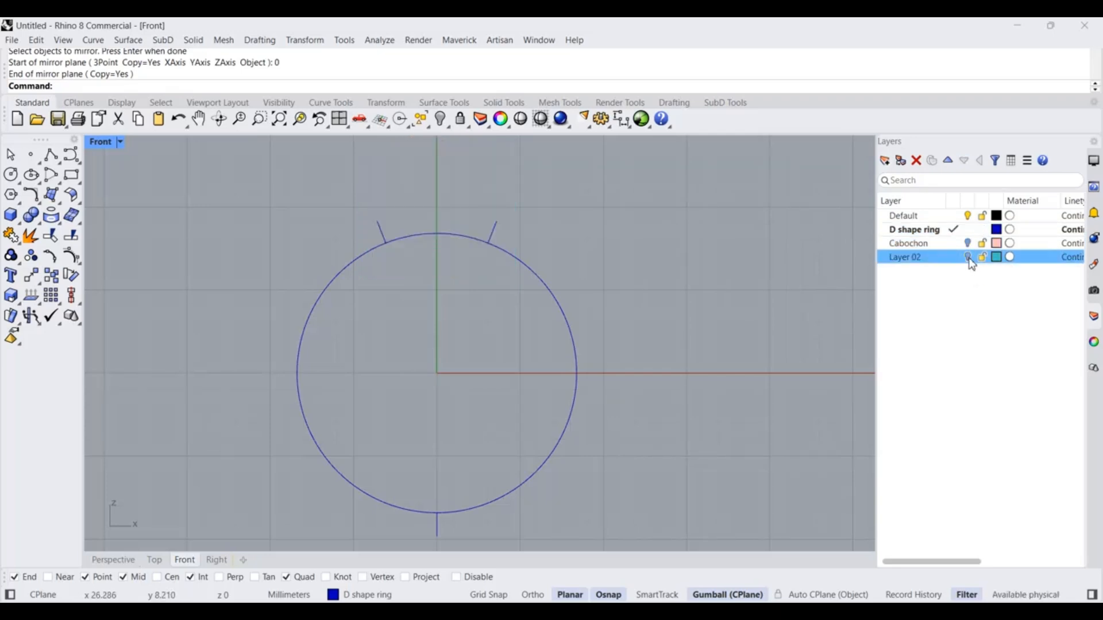
In the maximized Perspective view, run Sweep1 with the ring circle as rail and the three D profiles as sweep shapes.
double_click(100, 144)
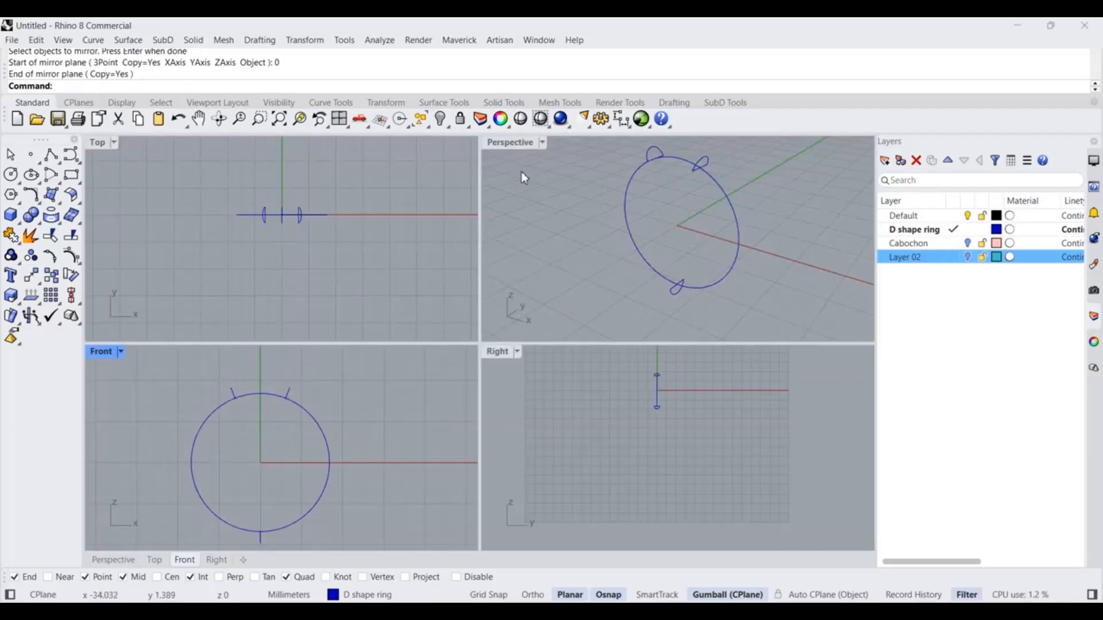
double_click(506, 142)
scroll(454, 294, "down", 3)
right_click_drag(527, 280, 525, 296, "shift")
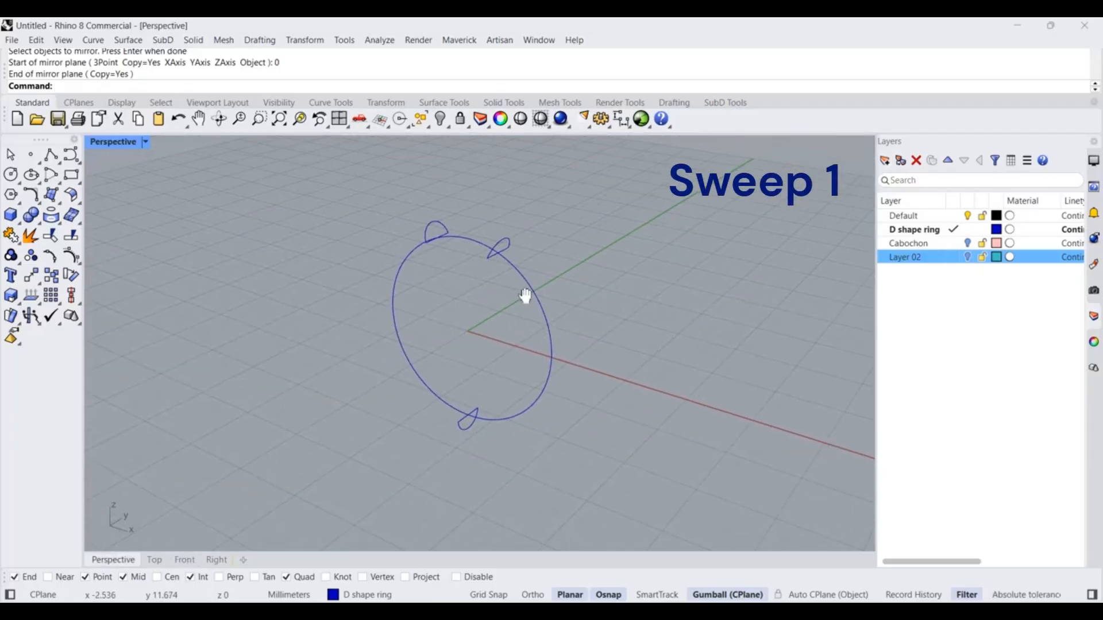
left_click(56, 202)
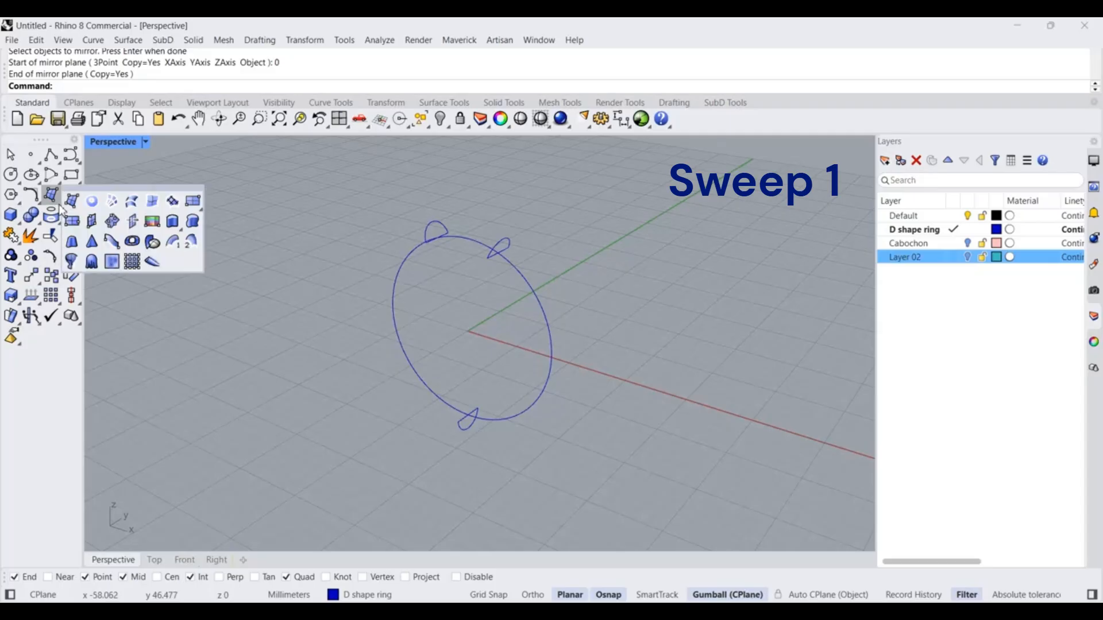
left_click(174, 242)
left_click(531, 288)
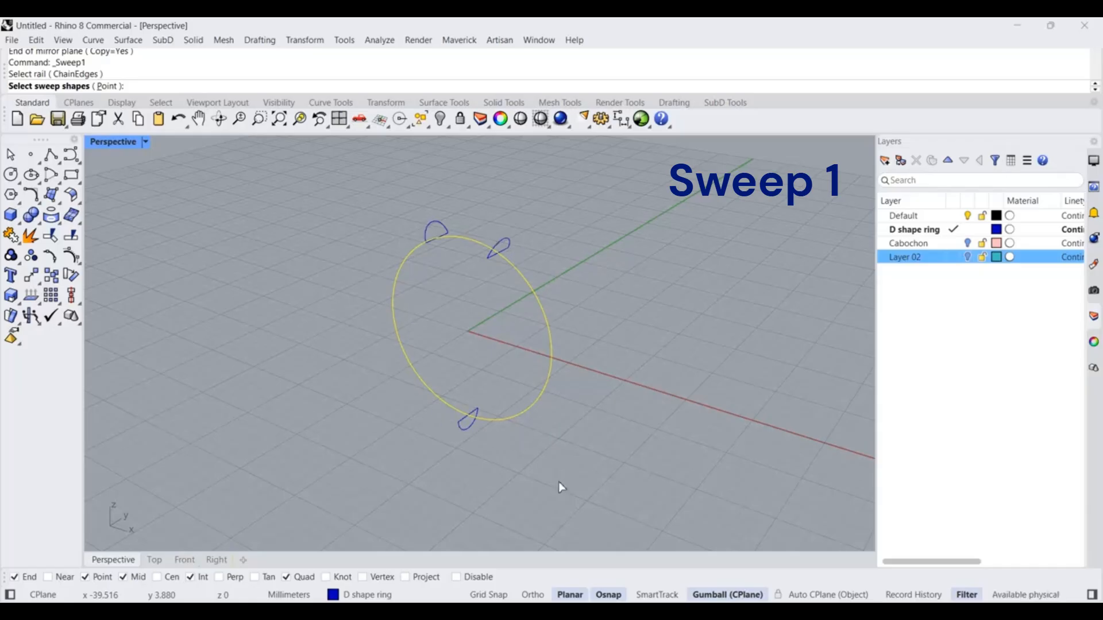
left_click(505, 255)
left_click(467, 430)
left_click(427, 230)
key("Return")
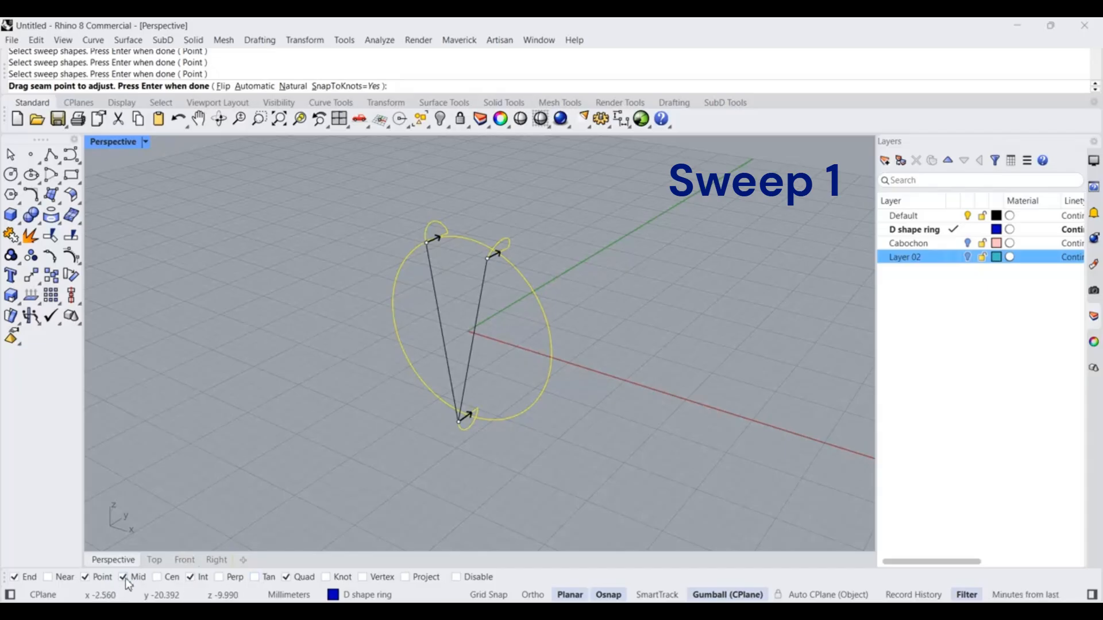
Move the seam points of the three D profiles to the midpoints of their flat edges on the rail and accept them.
left_click_drag(431, 241, 497, 254)
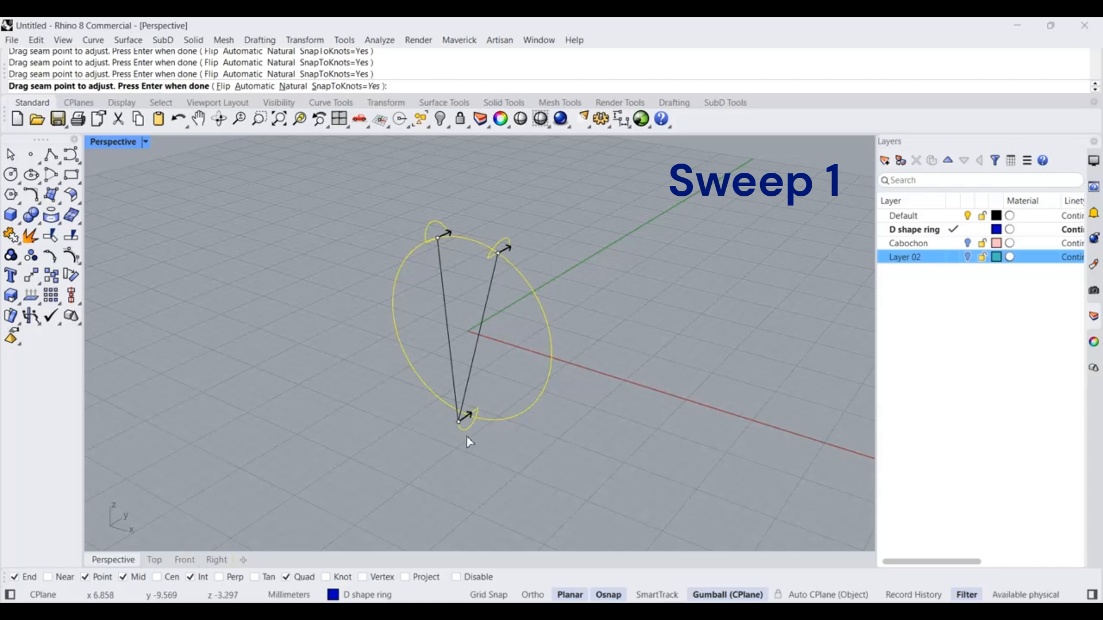
left_click_drag(460, 422, 467, 417)
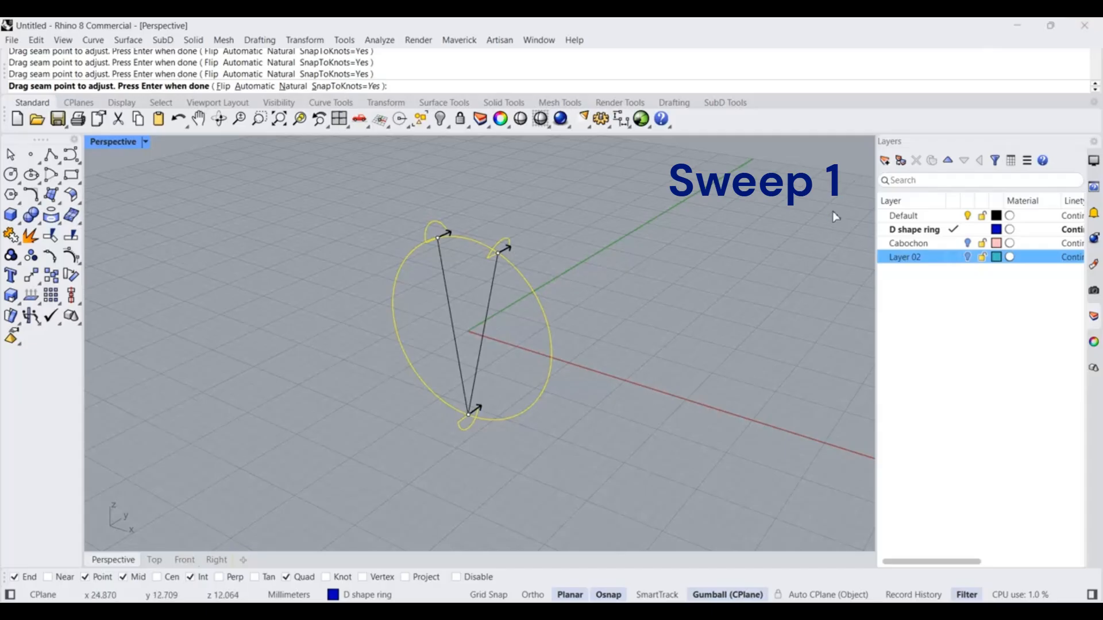
key("Return")
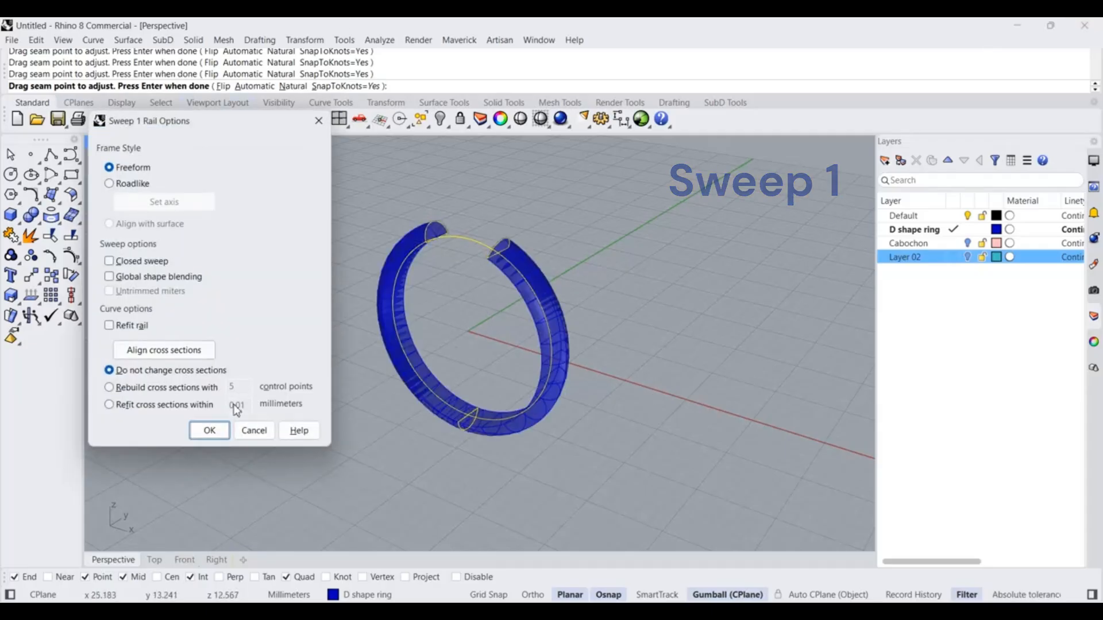
Create the band sweep with the Freeform frame style and unchanged cross sections.
left_click(209, 431)
right_click_drag(556, 216, 665, 201)
scroll(804, 234, "up", 2)
Show Layer 02 temporarily and examine how the band's ends sit inside the bezel wall.
left_click(968, 257)
right_click_drag(520, 238, 496, 224)
scroll(455, 263, "up", 5)
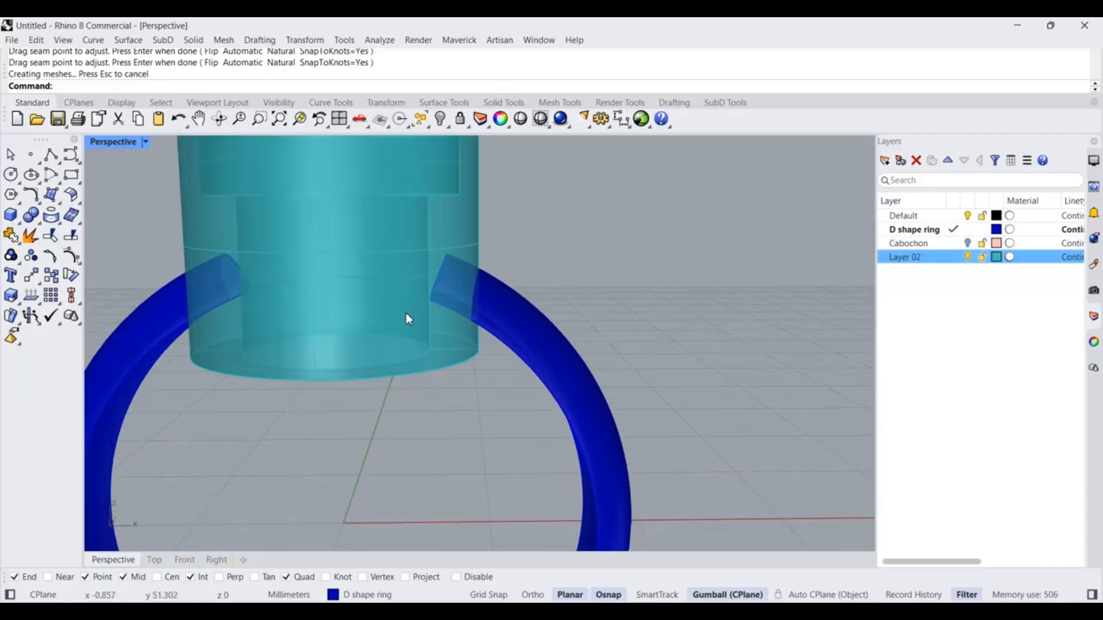
scroll(440, 297, "up", 1)
scroll(451, 298, "down", 4)
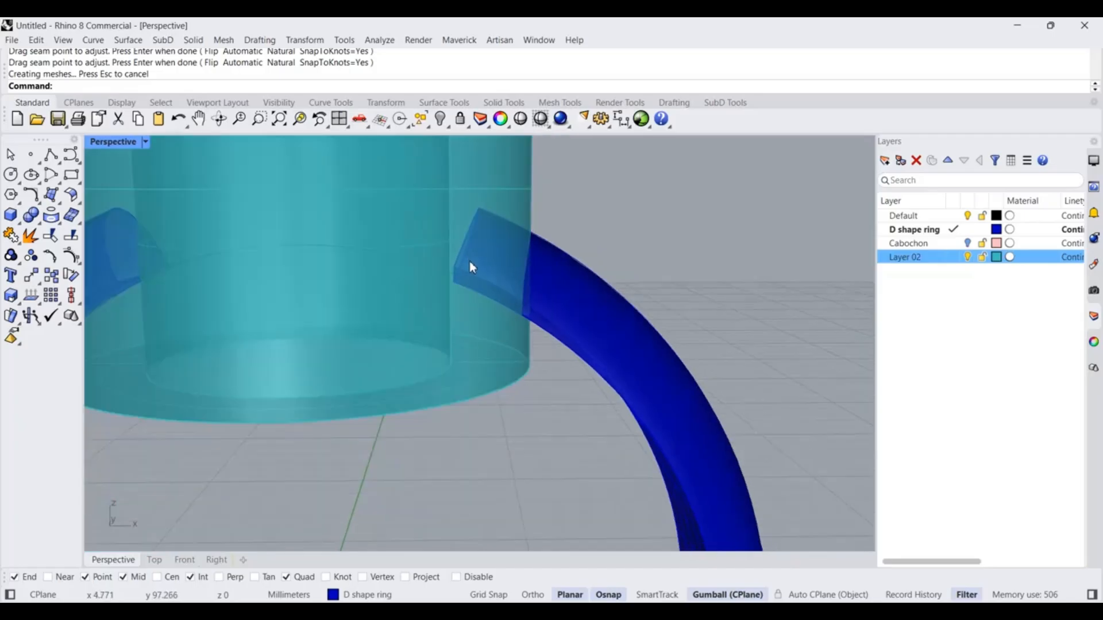
left_click(967, 257)
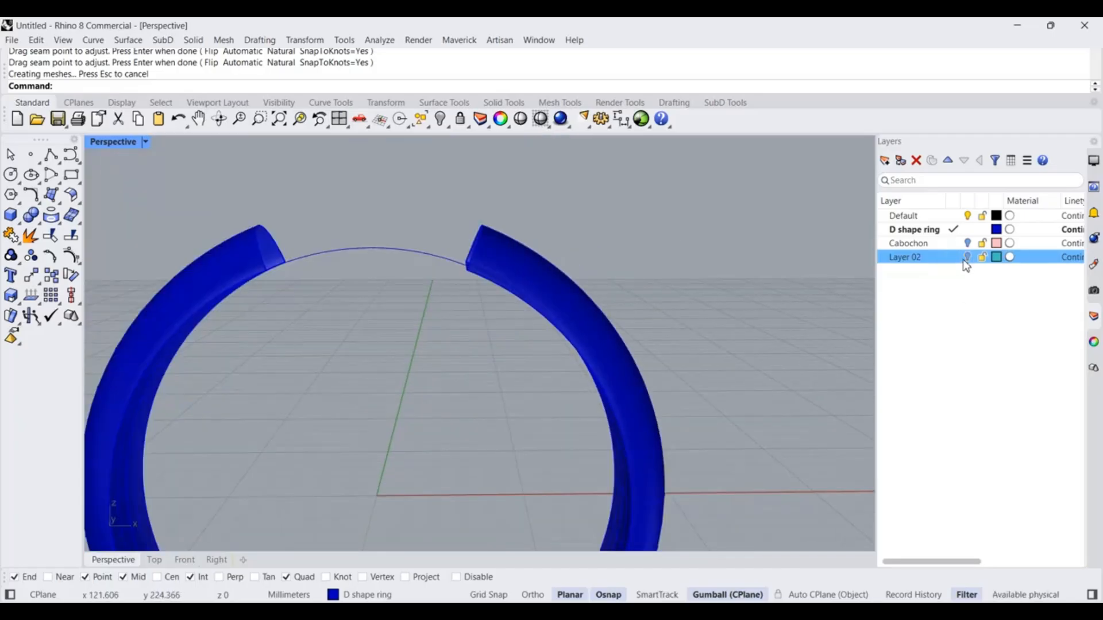
Cap both open ends of the swept ring band to make it a closed solid.
right_click_drag(724, 264, 830, 345)
scroll(831, 345, "down", 5)
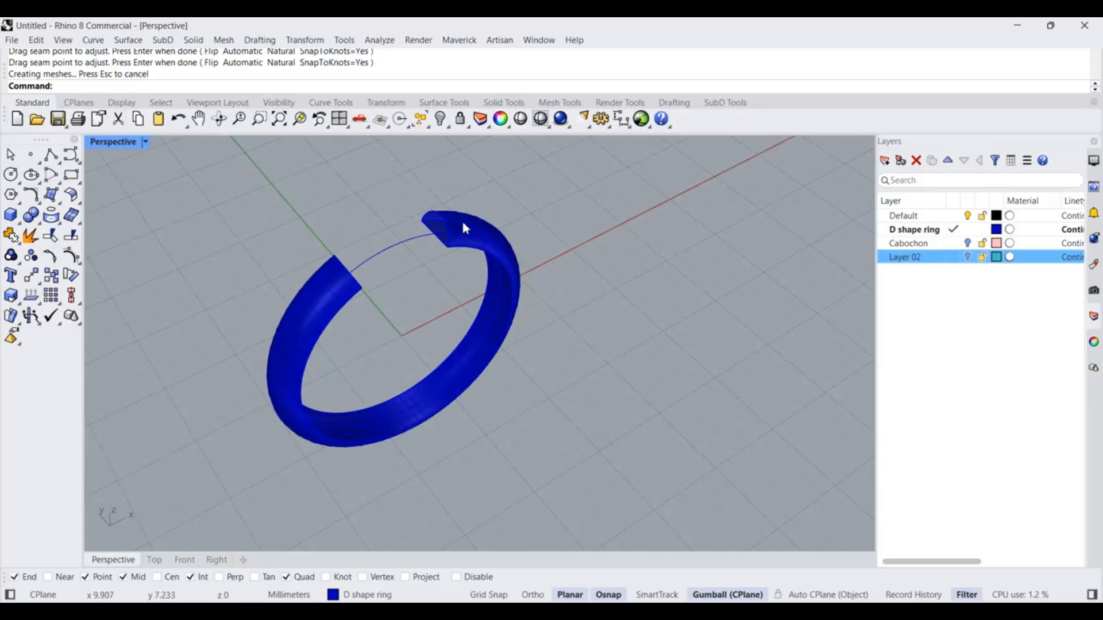
left_click(459, 225)
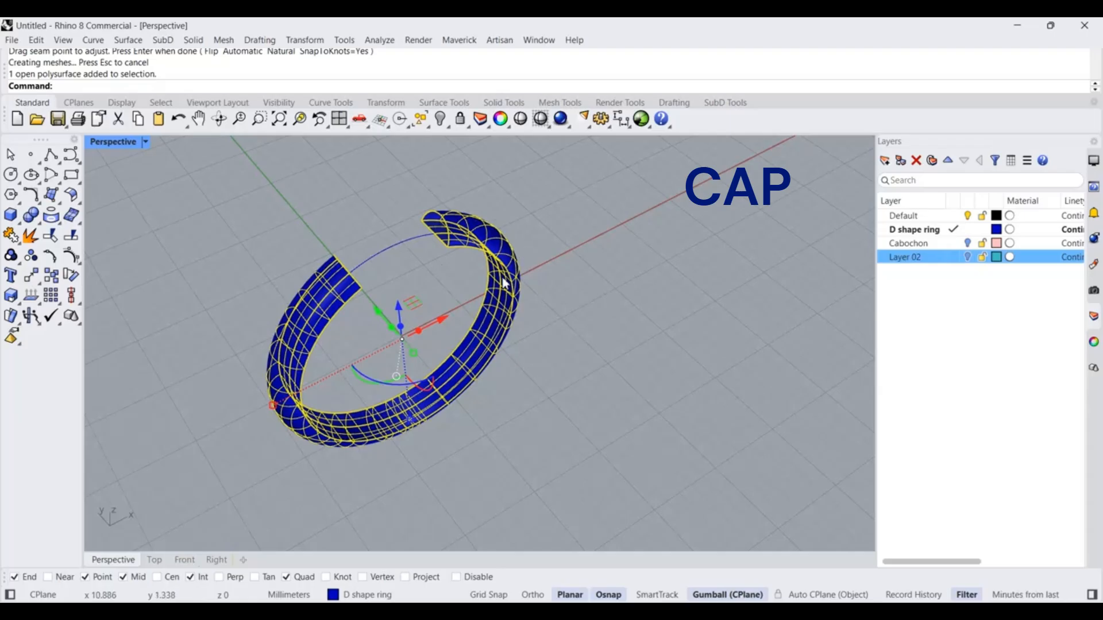
left_click(78, 87)
type("Cap")
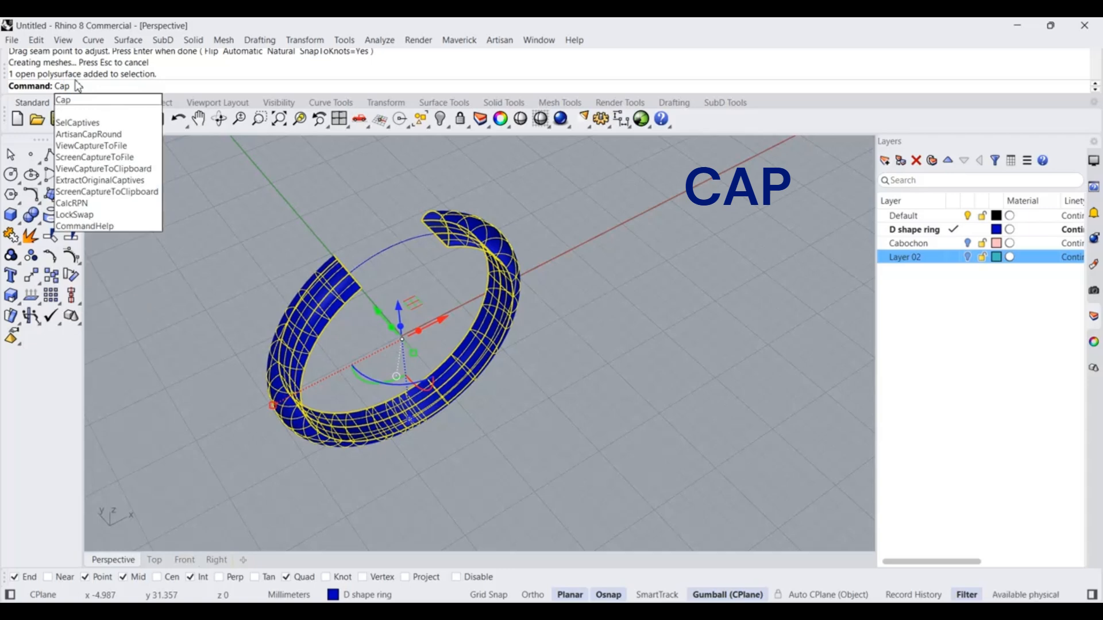
key("Return")
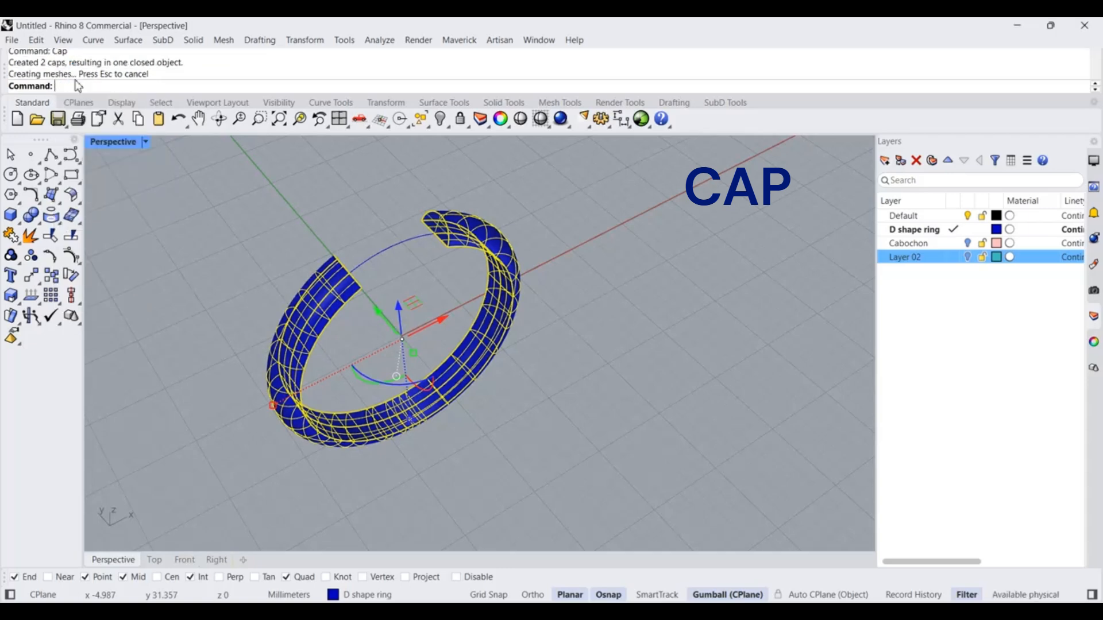
left_click(667, 353)
Examine the band's capped ends in a shaded view and check the selected band.
left_click(520, 119)
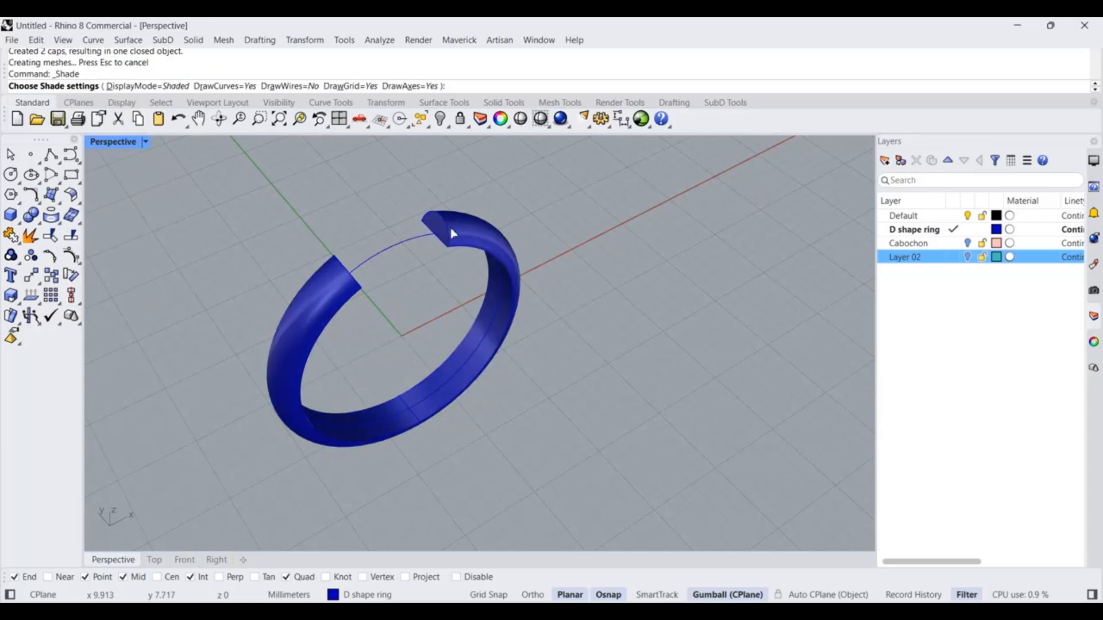
scroll(449, 225, "up", 6)
right_click_drag(449, 266, 488, 205)
right_click_drag(431, 218, 406, 224)
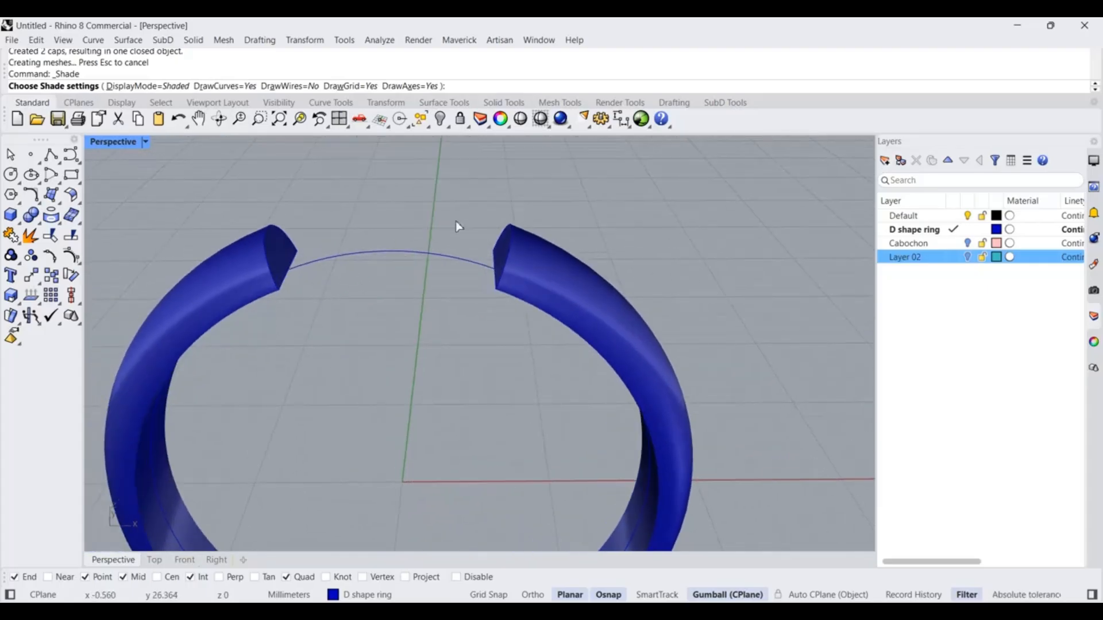
left_click(526, 244)
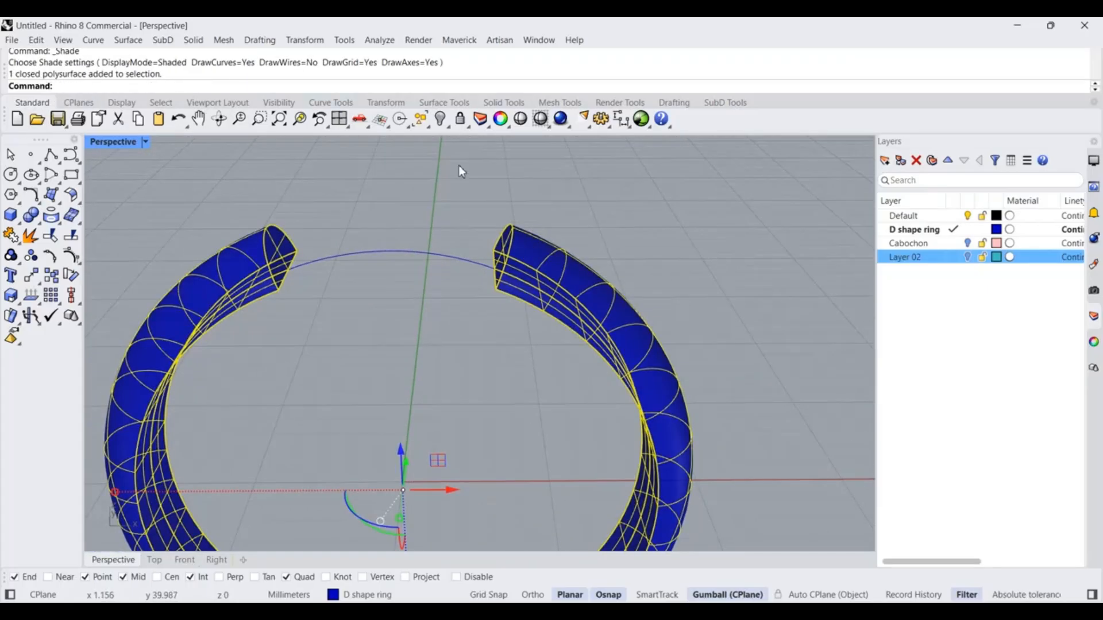
left_click(597, 204)
Show the Cabochon layer and Layer 02 again and maximize the Front view.
left_click(968, 244)
left_click(968, 257)
scroll(556, 232, "down", 4)
right_click_drag(556, 232, 591, 195)
double_click(100, 144)
double_click(107, 352)
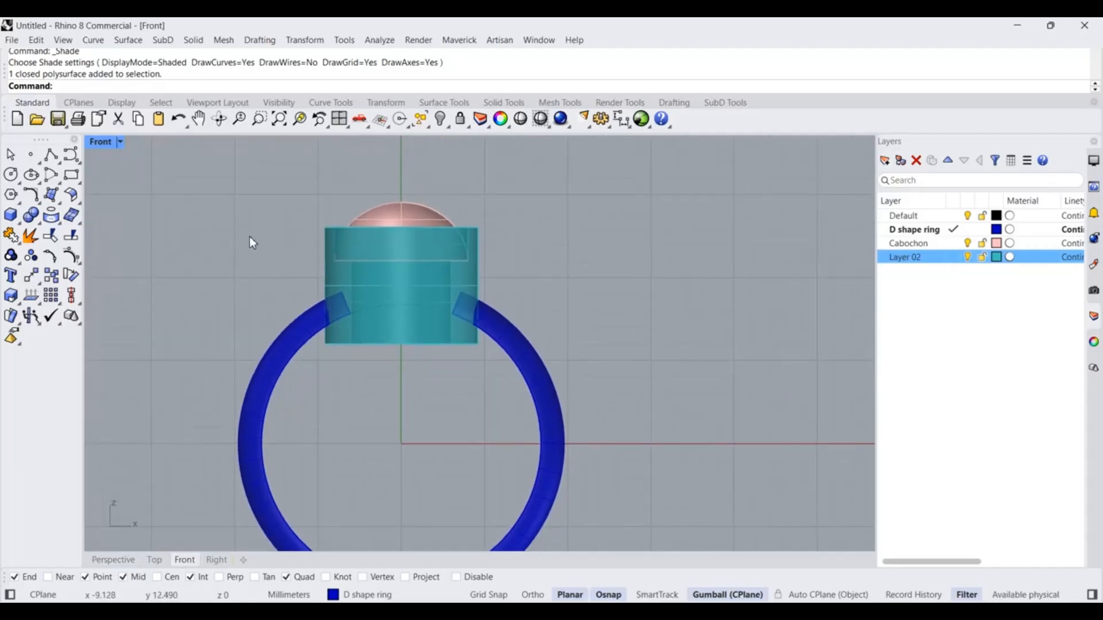
Group the cabochon, its profile curve and the bezel together.
left_click(376, 247)
left_click(384, 206, "shift")
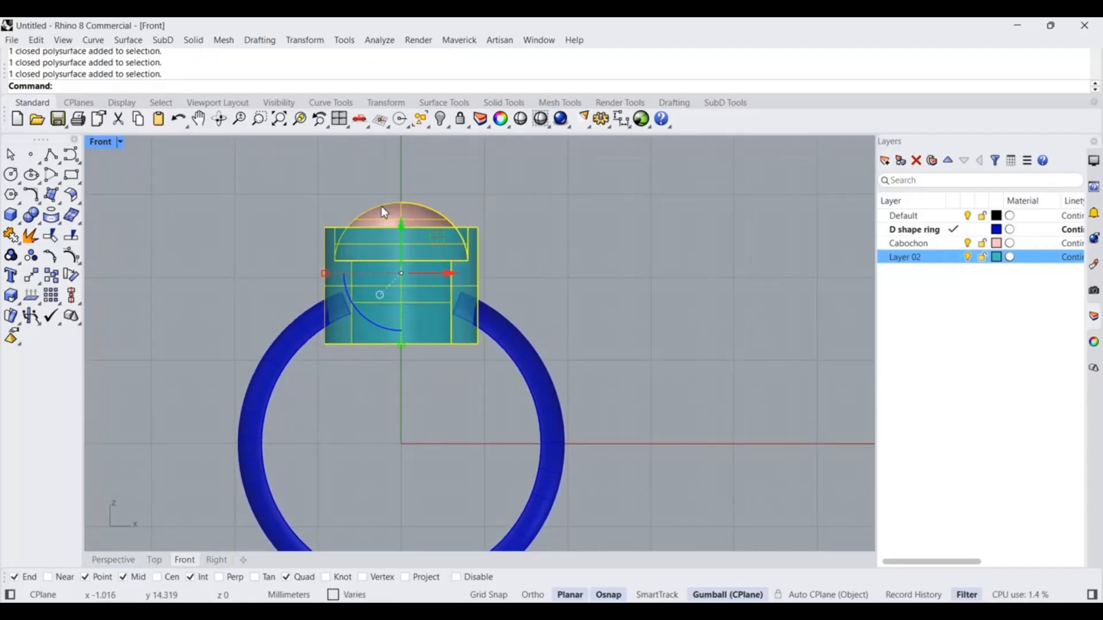
left_click(15, 262)
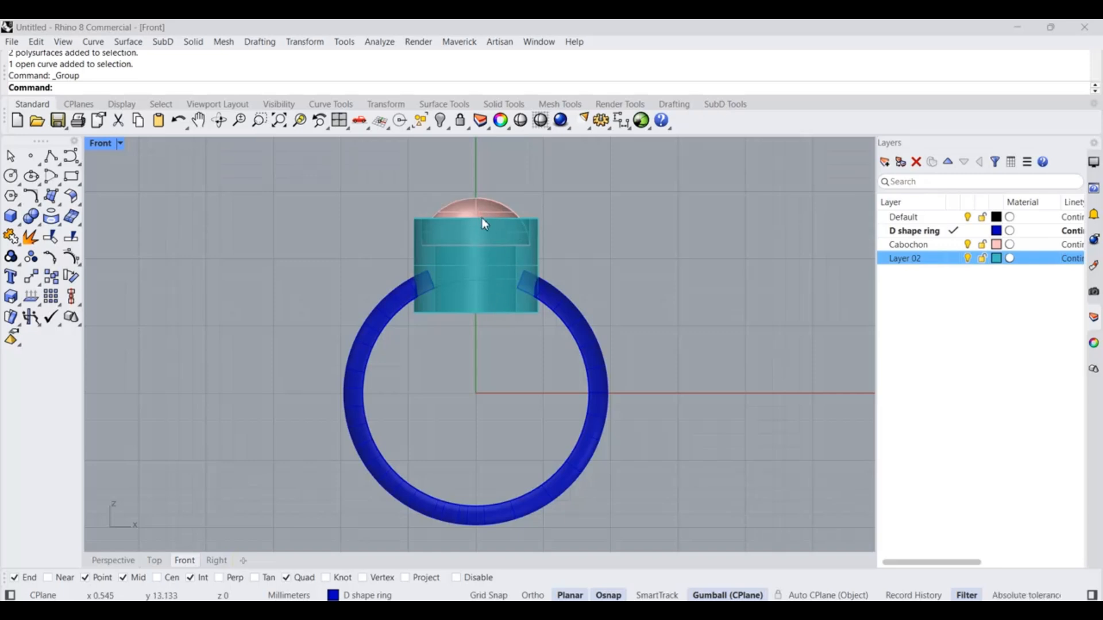
Try to move the grouped cabochon and bezel straight down by about 1 mm, and undo the move.
scroll(492, 227, "up", 1)
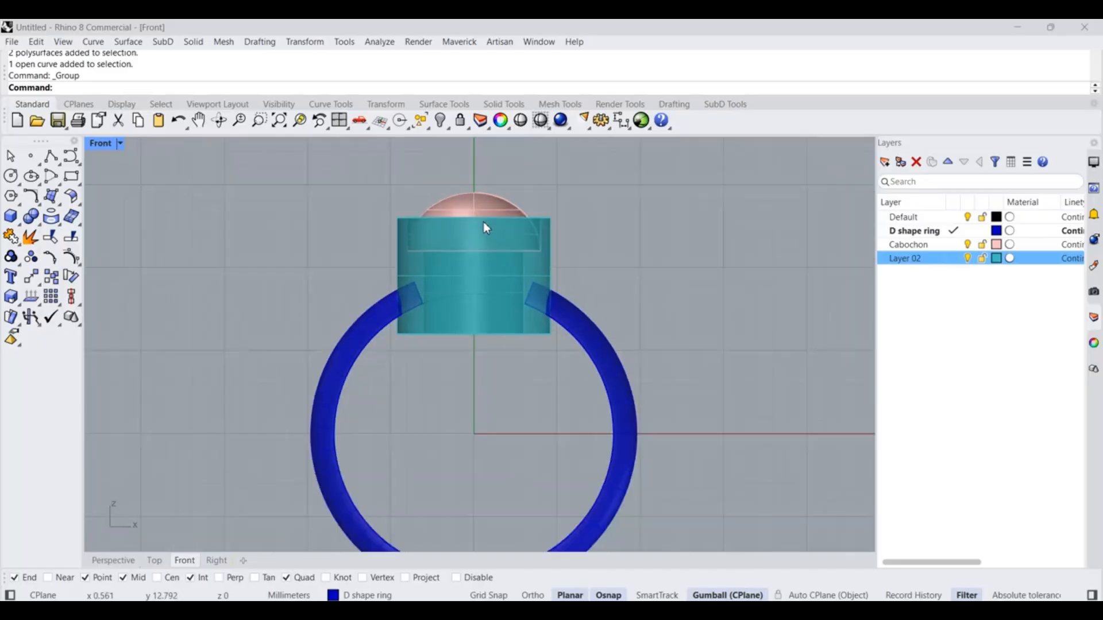
left_click(491, 230)
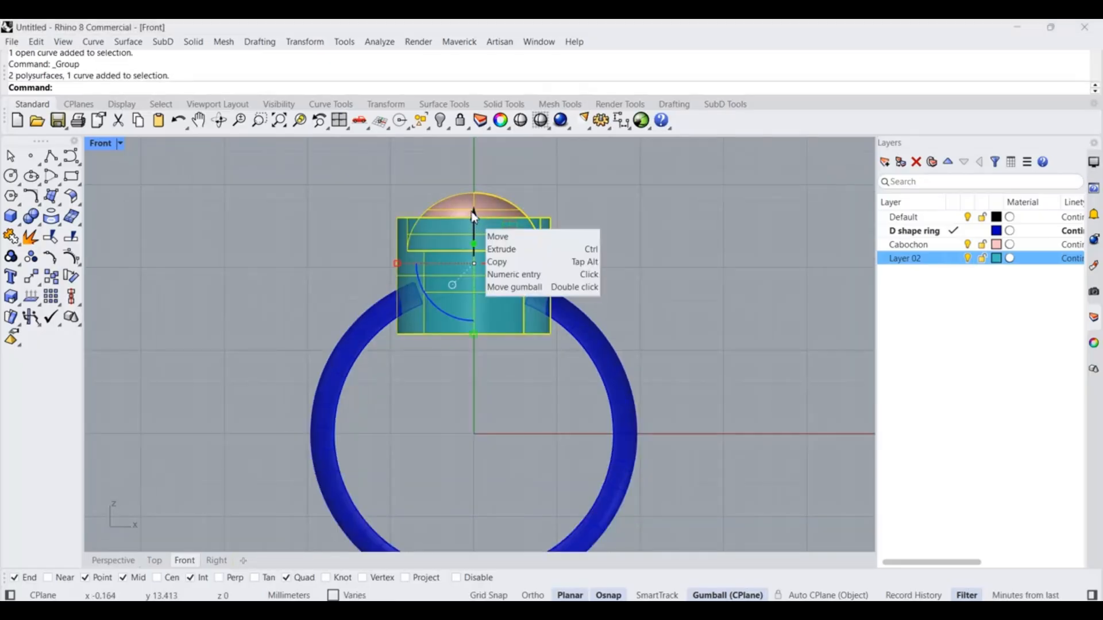
left_click_drag(475, 214, 475, 231)
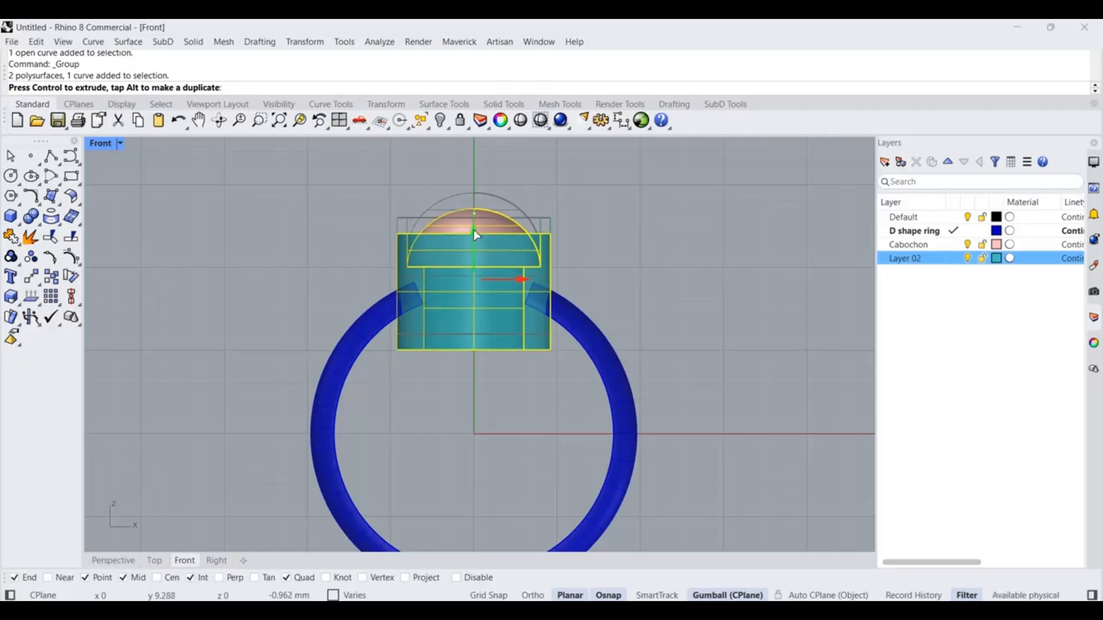
left_click_drag(473, 230, 473, 230)
key("ctrl+z")
left_click(626, 209)
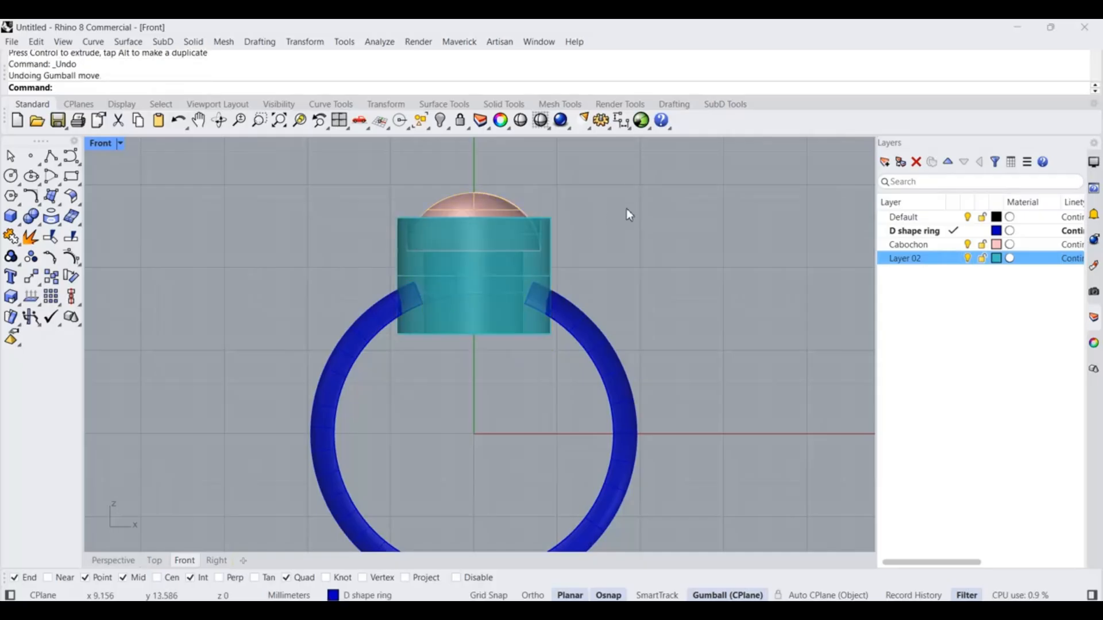
Measure the height from the ring circle's top quadrant to the cabochon's base with a vertical dimension, and delete the dimension.
left_click(628, 126)
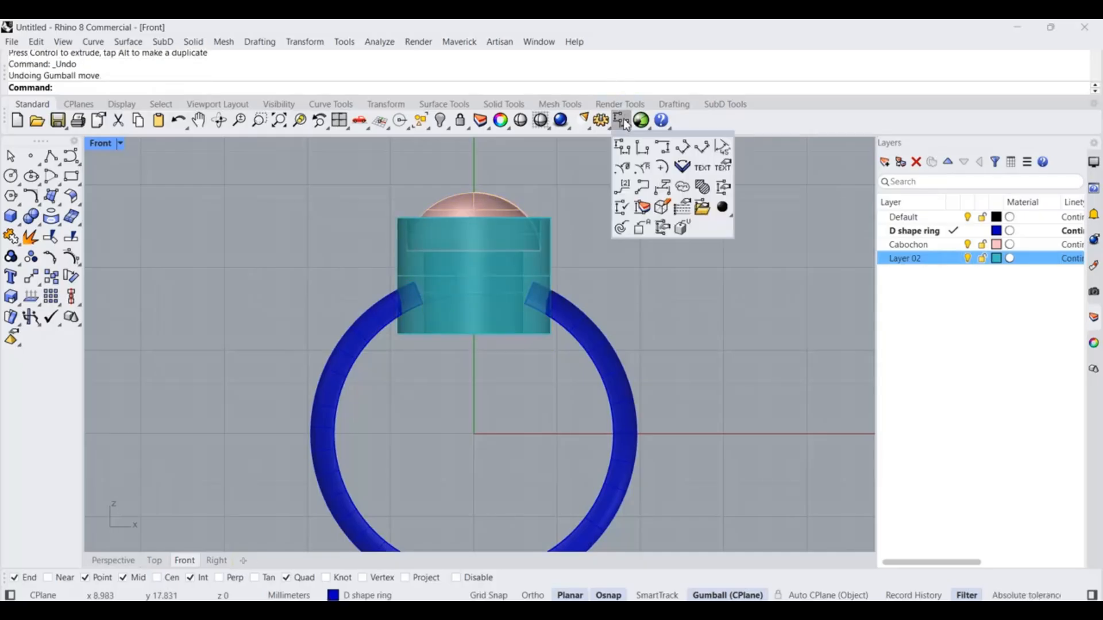
left_click(665, 148)
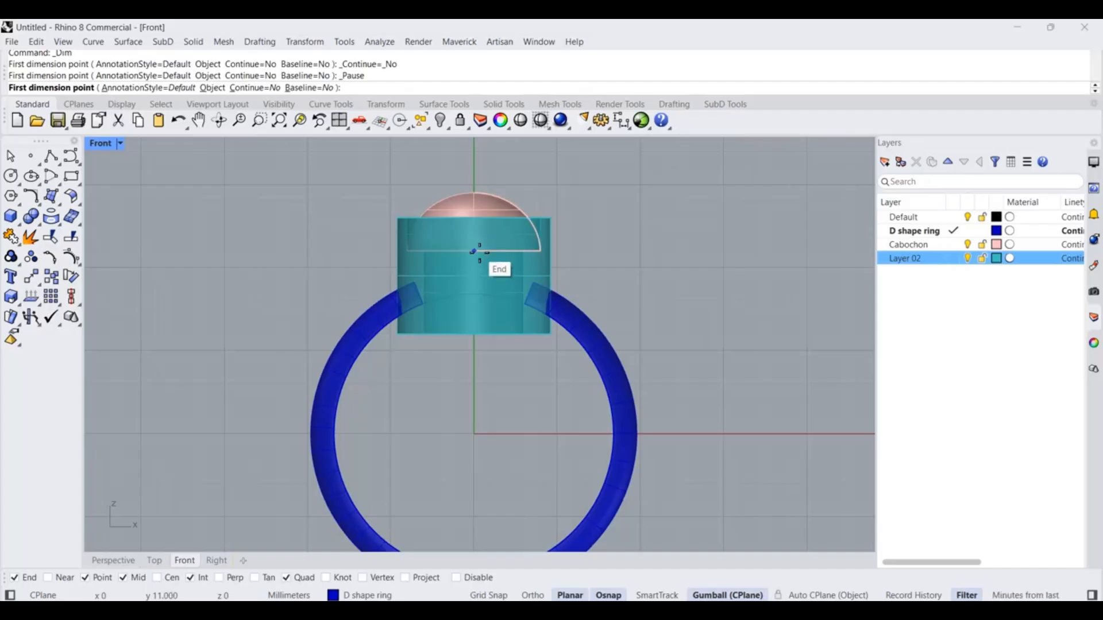
left_click(480, 251)
left_click(480, 294)
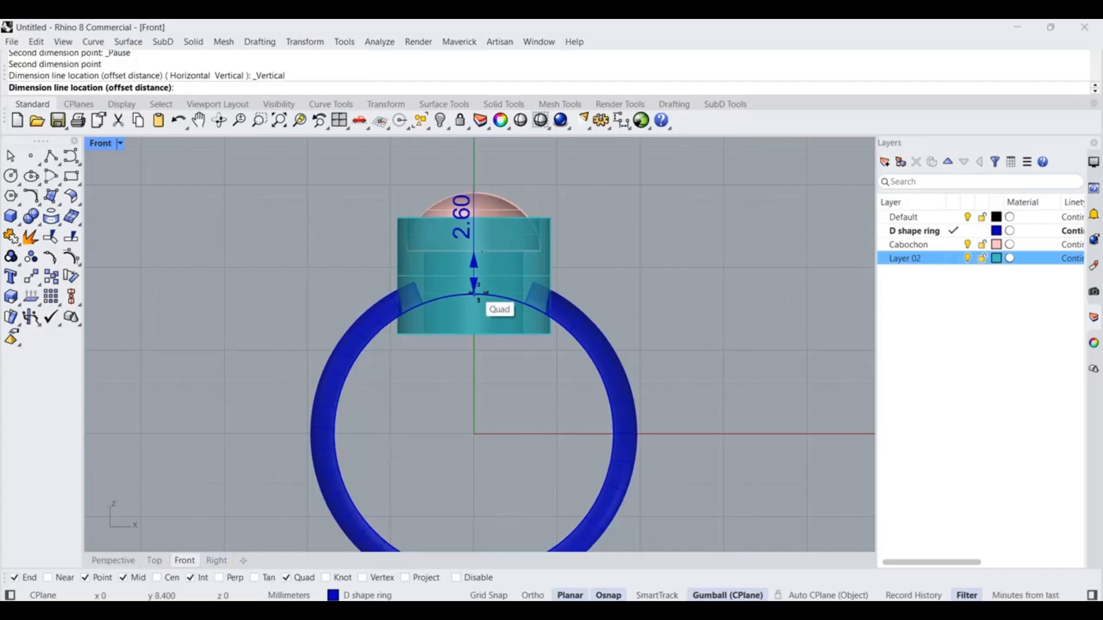
left_click(693, 221)
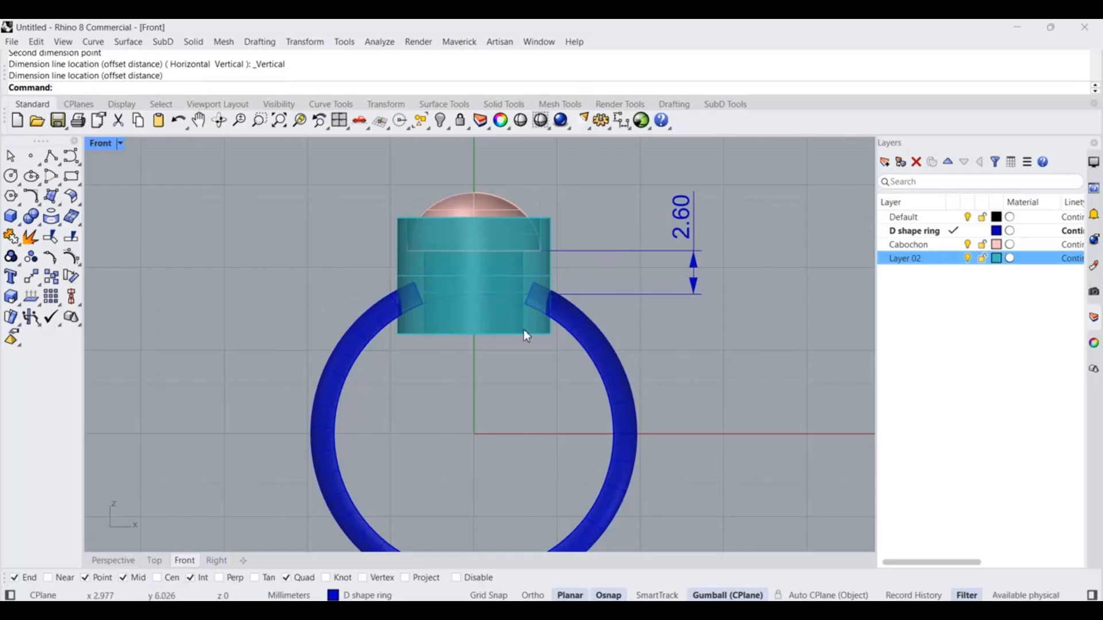
left_click(692, 251)
key("Delete")
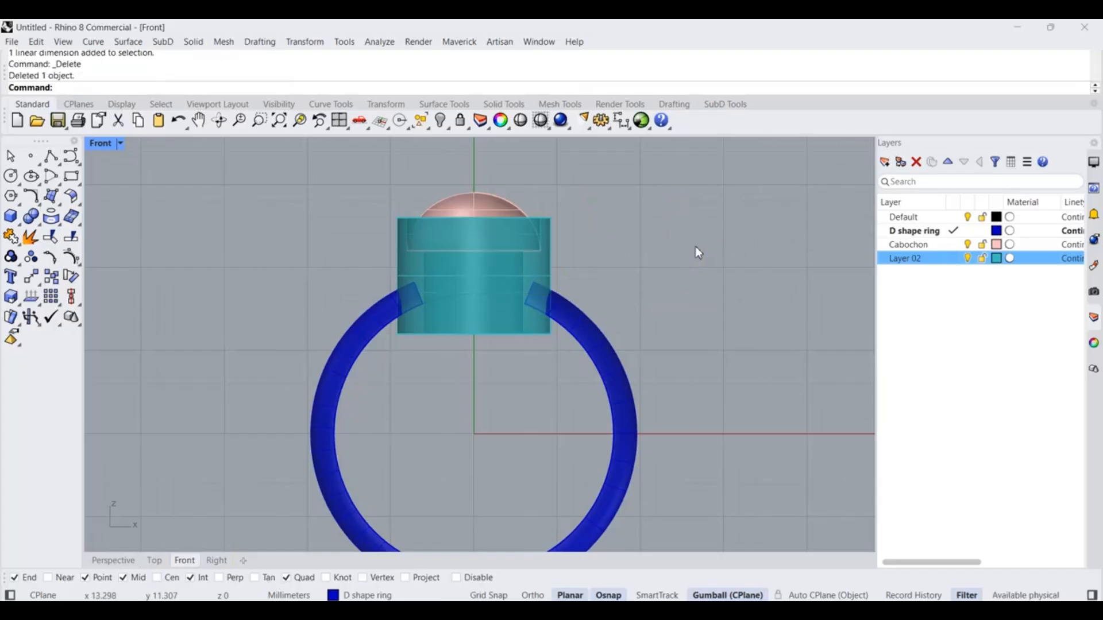
Move the grouped cabochon and bezel down 1 mm in the Front view.
left_click(474, 227)
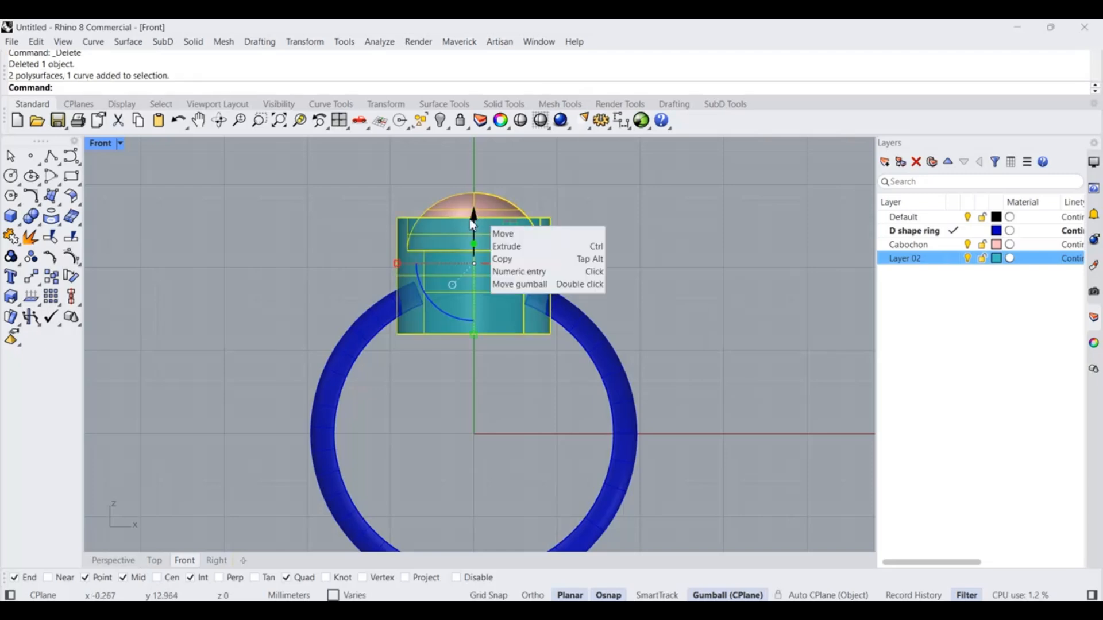
left_click(474, 223)
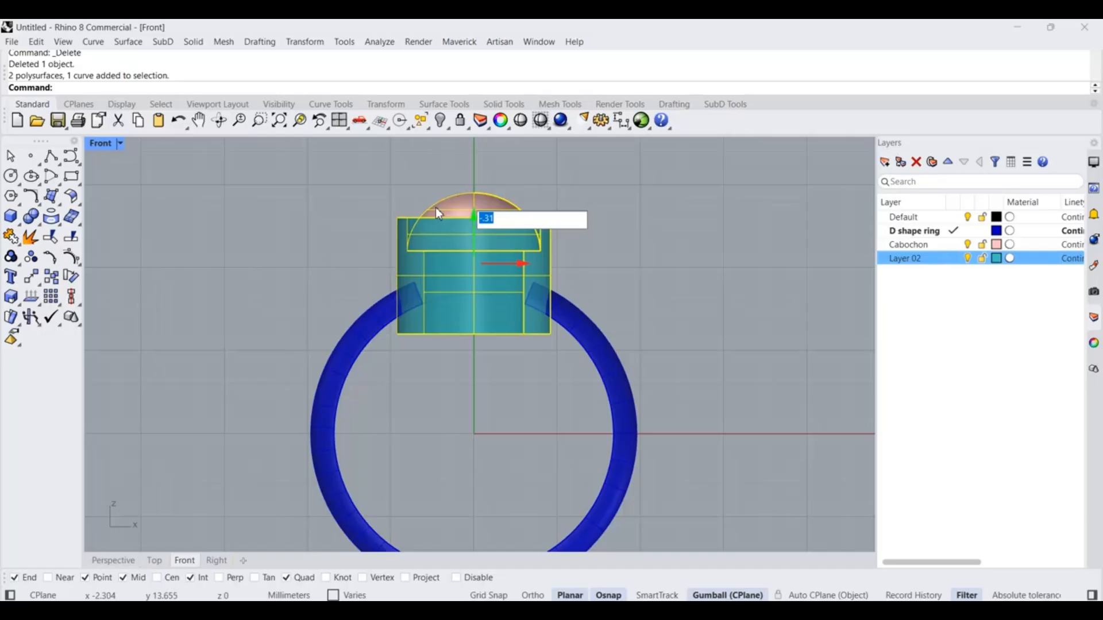
type("-1")
key("Return")
left_click(450, 192)
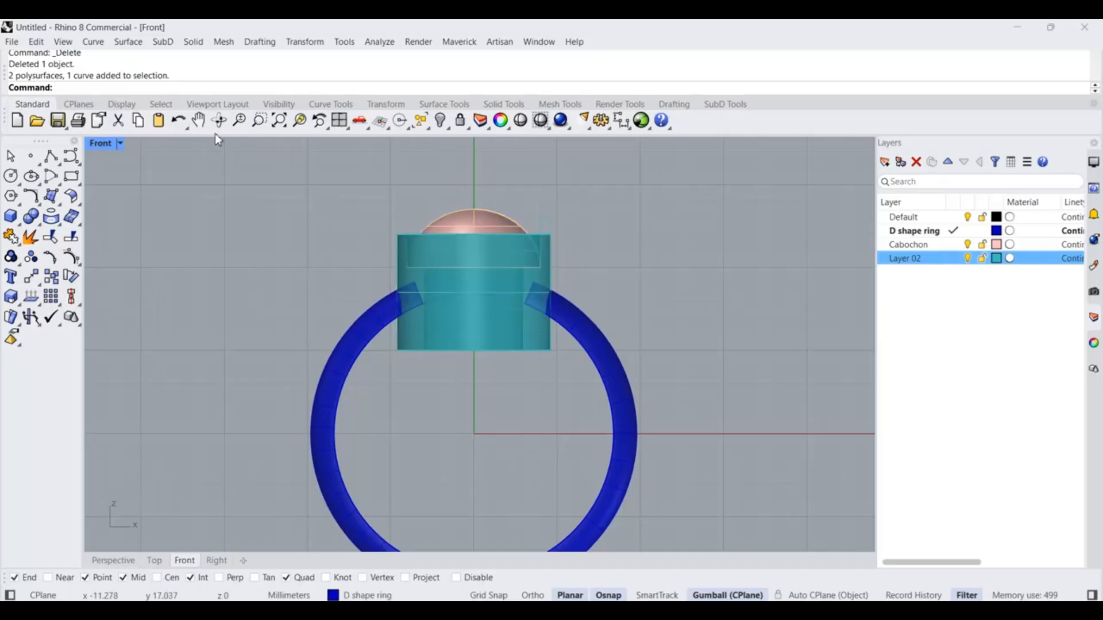
Inspect the lowered cabochon and bezel on the band in a shaded Perspective view, and return to the unshaded Front view.
double_click(102, 143)
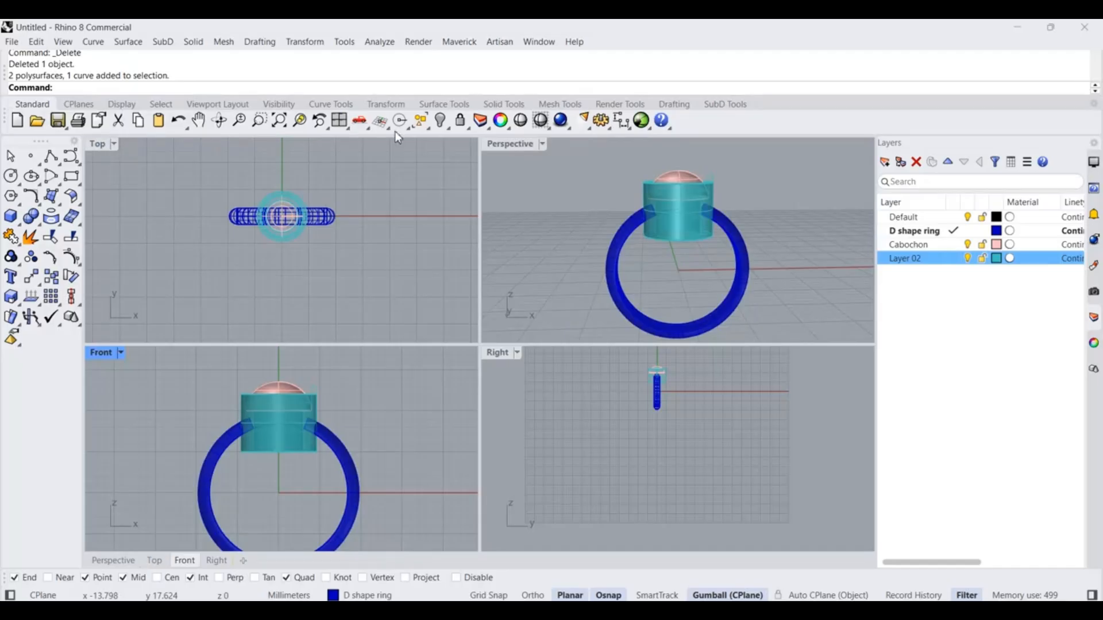
double_click(524, 147)
left_click(520, 121)
right_click_drag(652, 283, 627, 301)
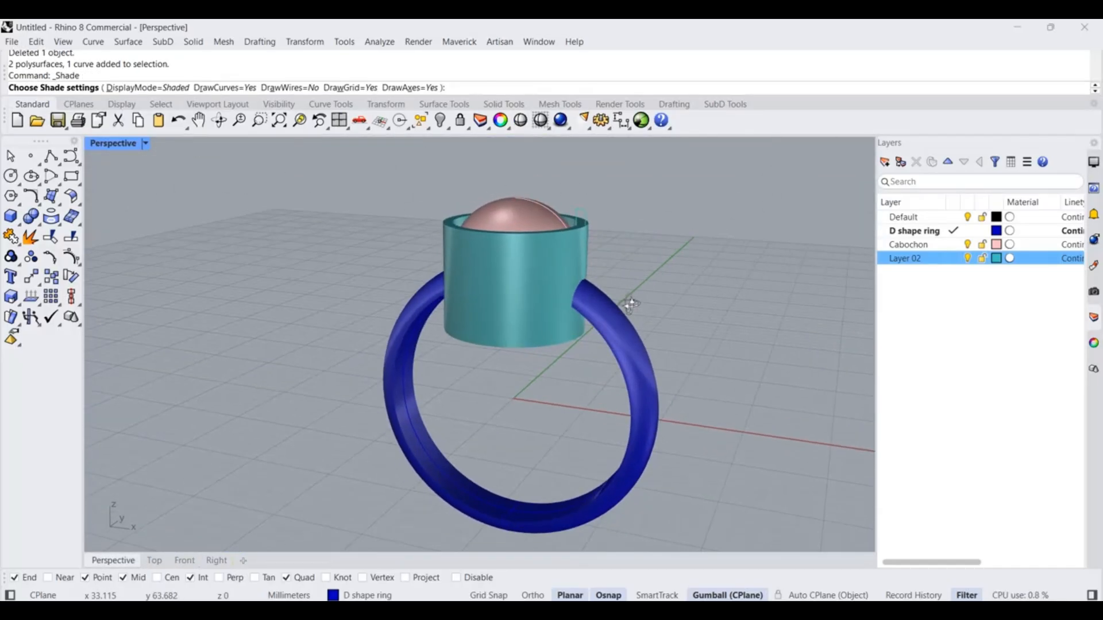
double_click(108, 143)
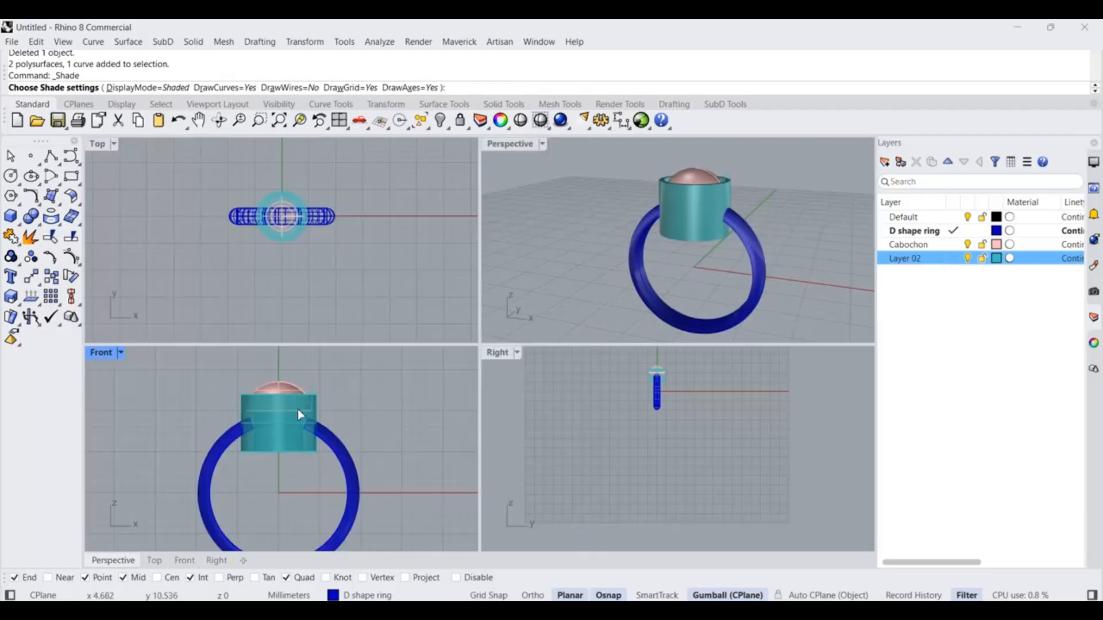
double_click(101, 352)
scroll(617, 230, "down", 2)
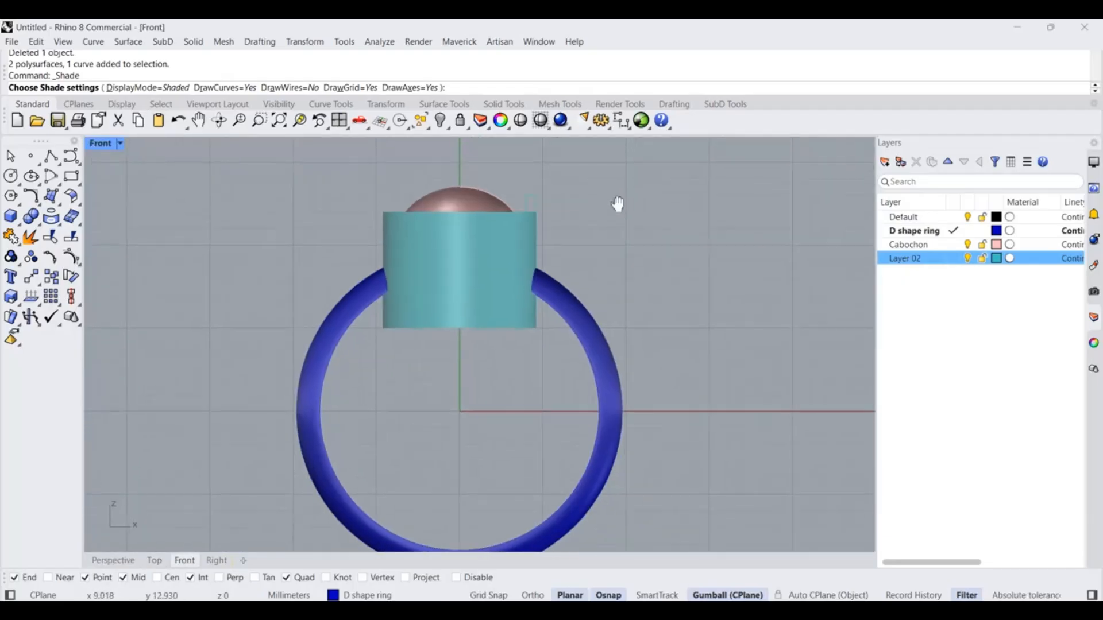
key("Escape")
Measure the height between the cabochon's base and the ring circle's top quadrant with a vertical dimension, and delete the dimension.
left_click(619, 122)
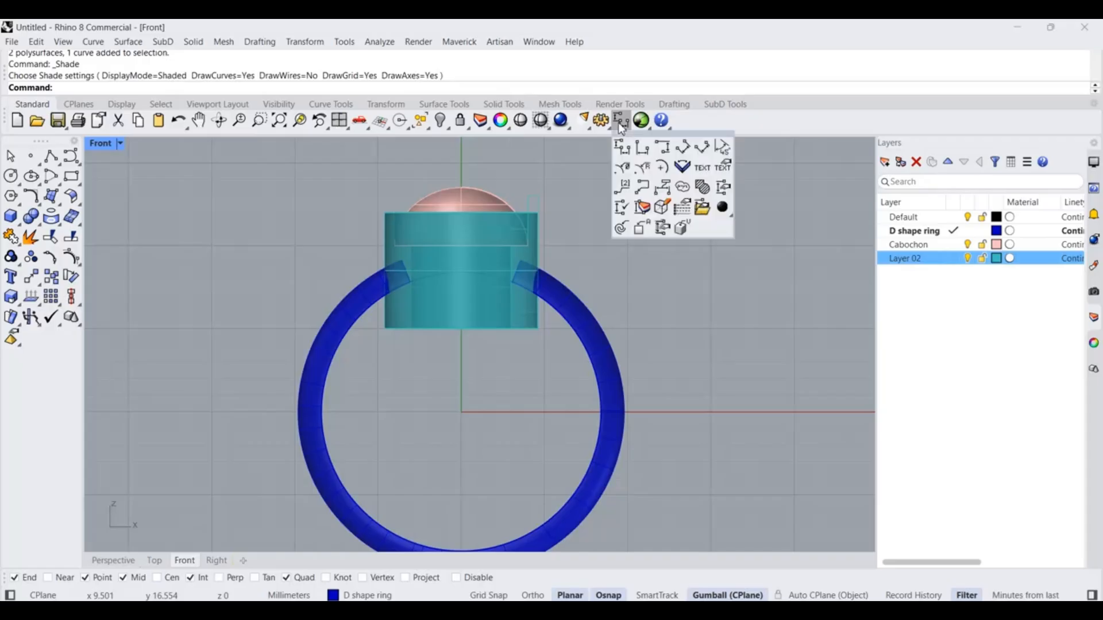
left_click(674, 155)
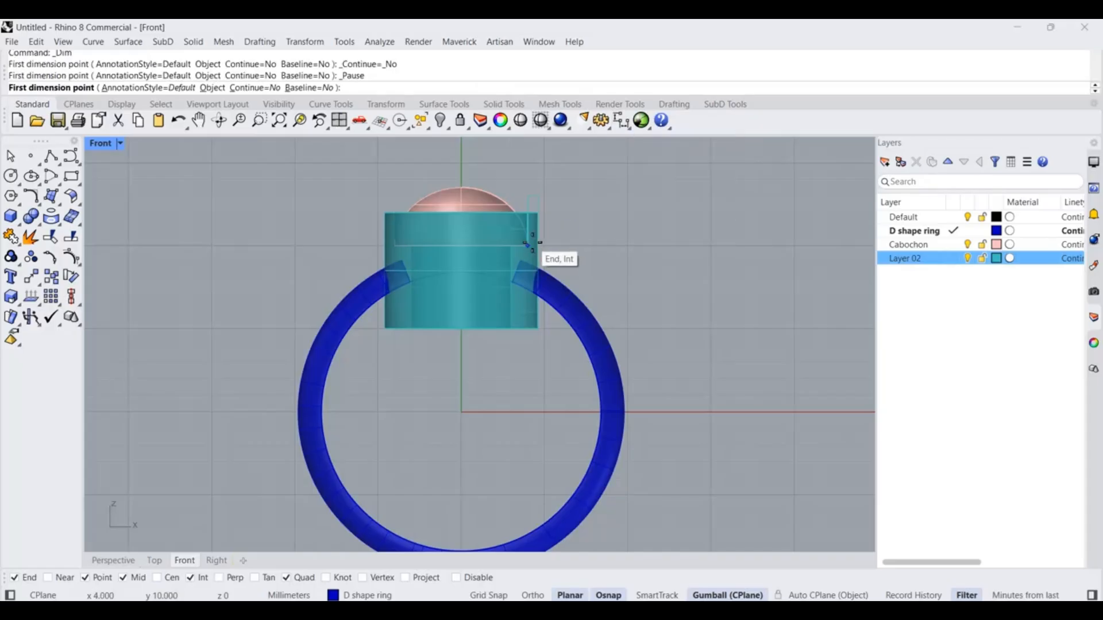
left_click(462, 246)
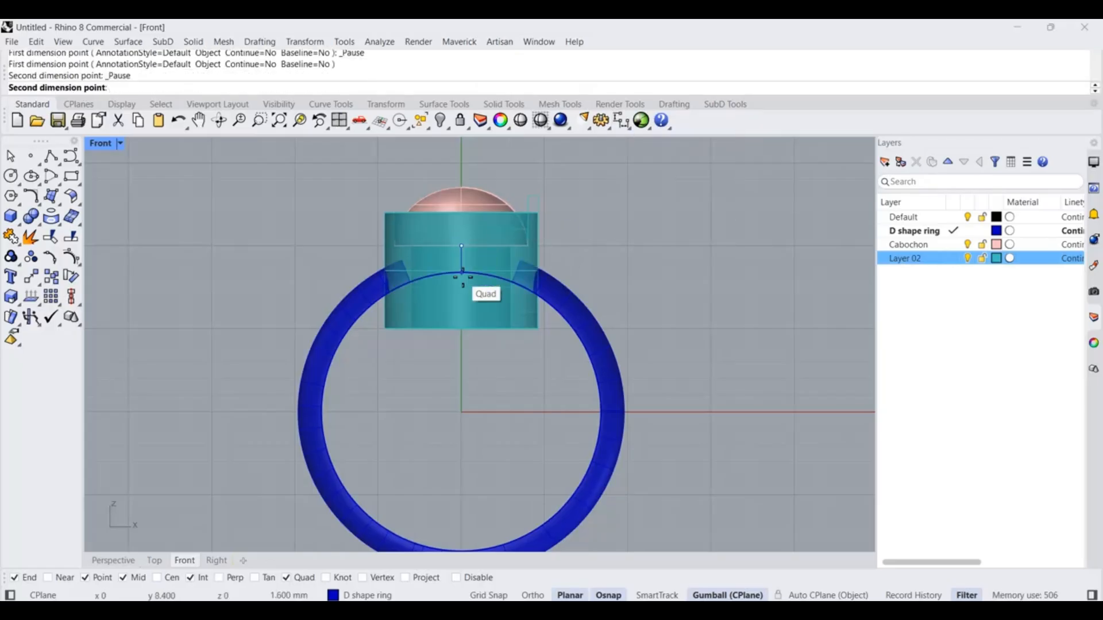
left_click(462, 274)
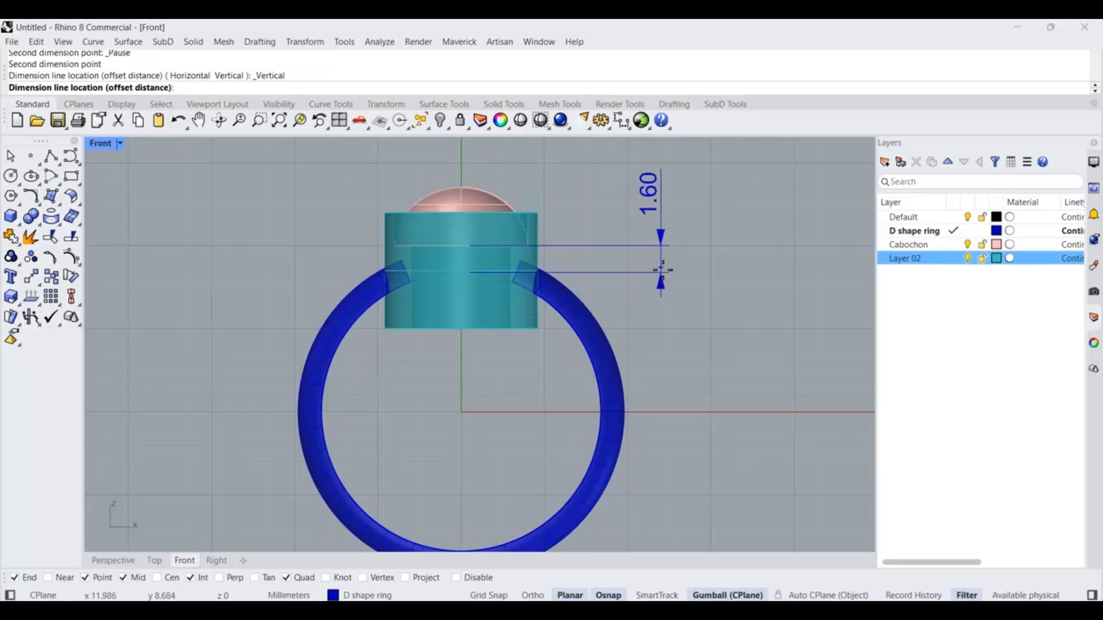
left_click(661, 256)
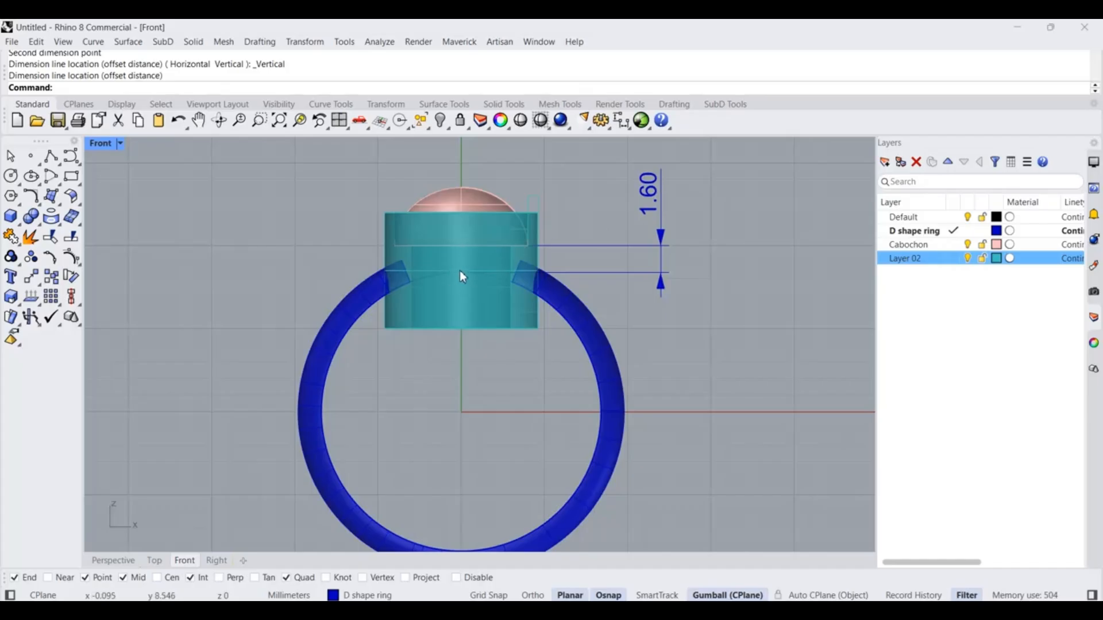
left_click(668, 250)
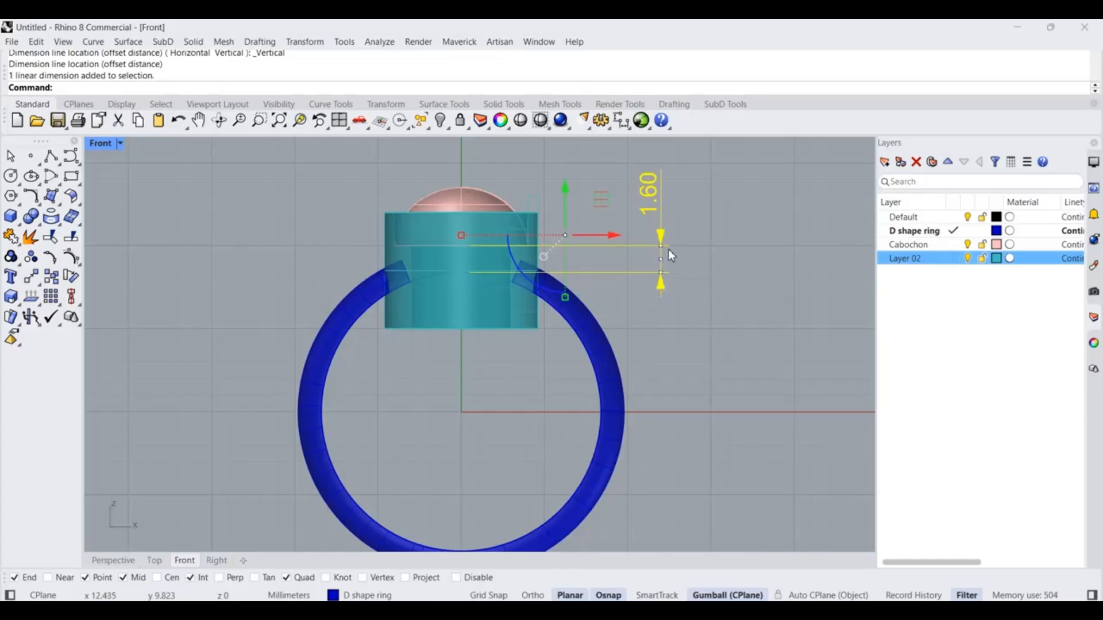
key("Delete")
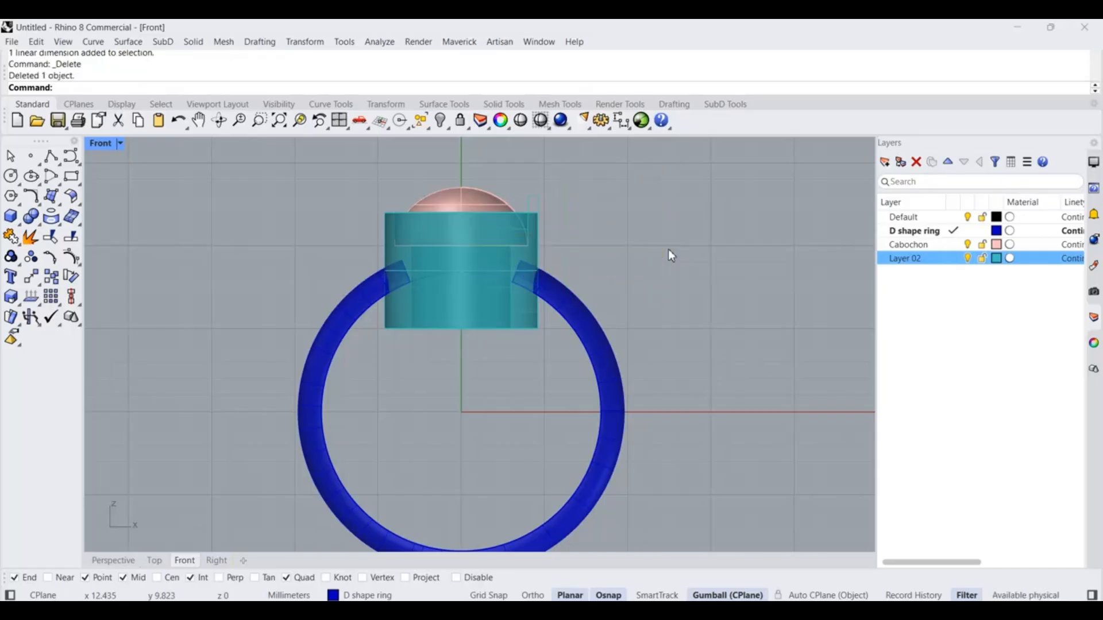
Move the grouped cabochon and bezel straight down 0.6 mm in the Front view.
left_click(466, 219)
left_click(464, 213)
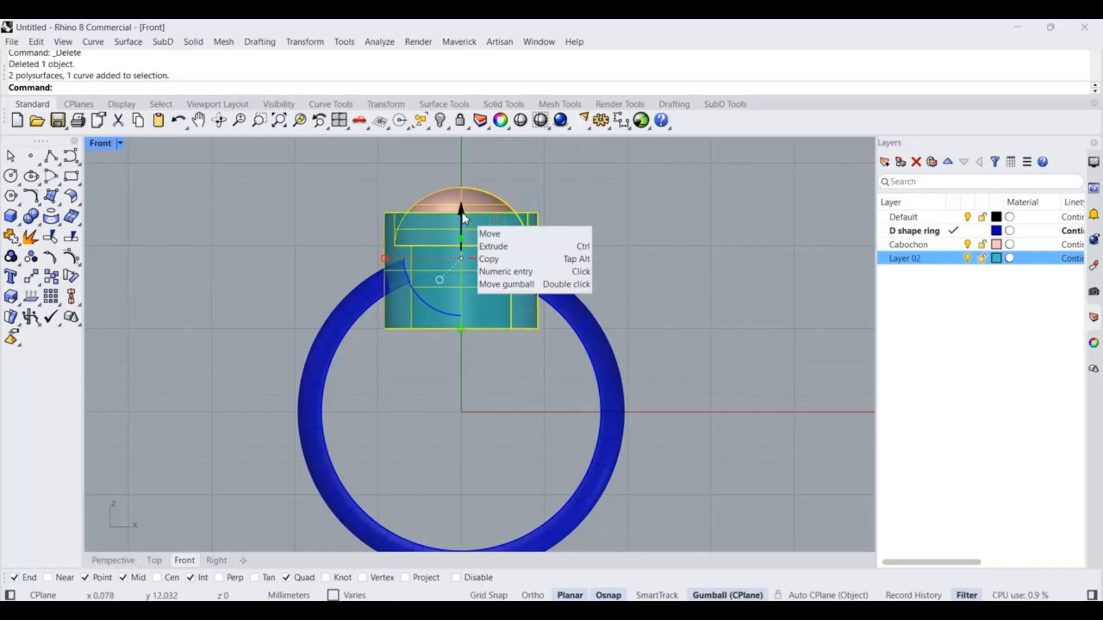
type("-")
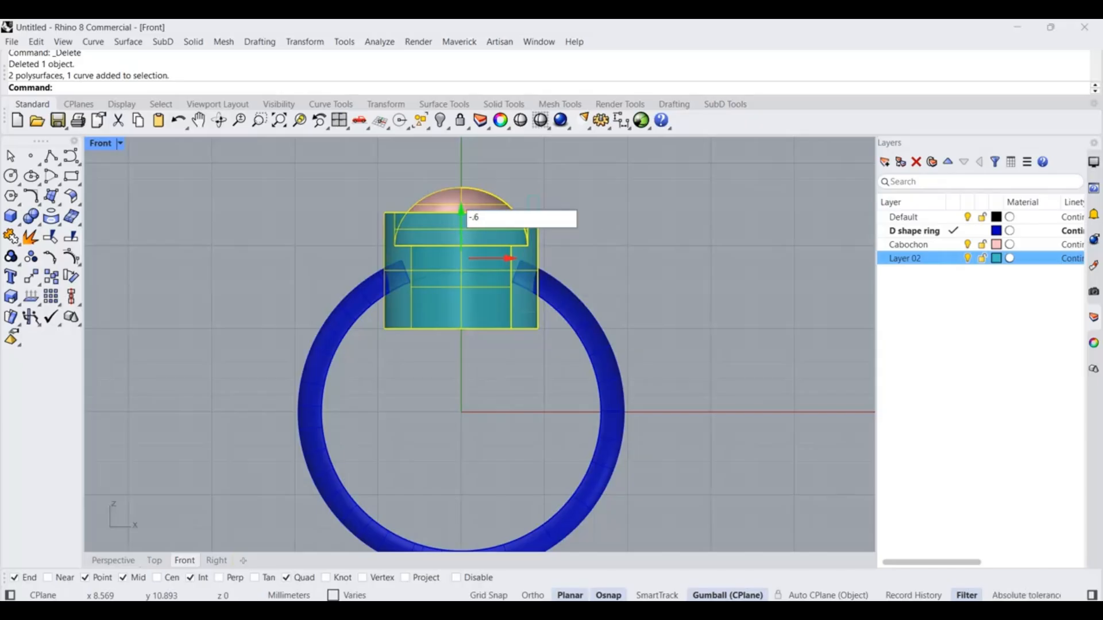
type(".6")
key("Return")
left_click(648, 216)
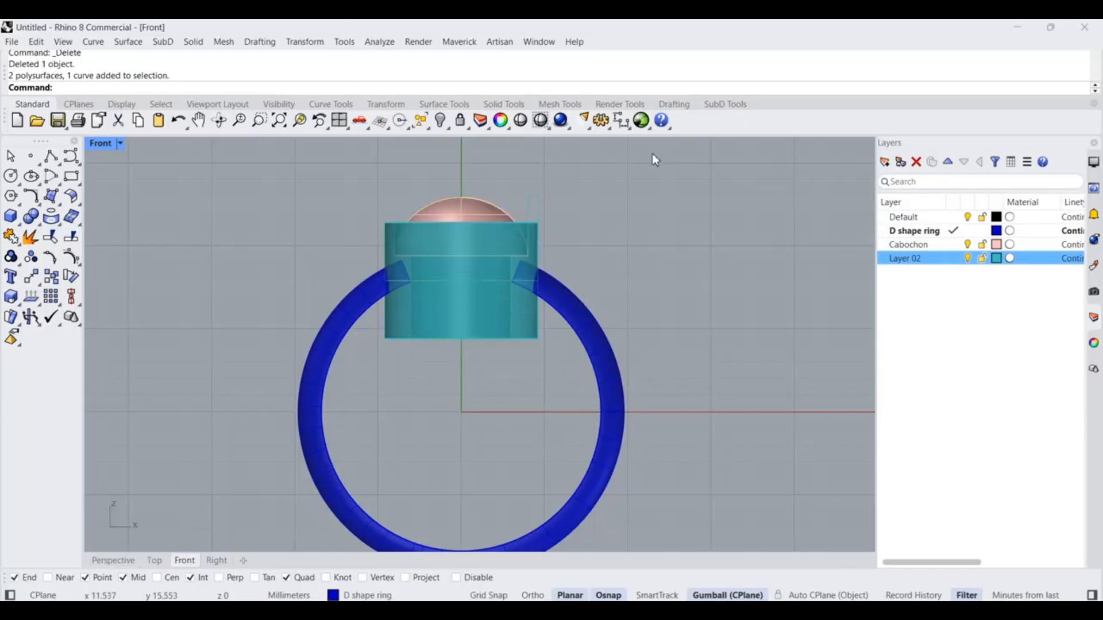
Add a vertical dimension from the lowered cabochon's base to the ring circle's top quadrant to check the remaining gap.
left_click(649, 130)
left_click(621, 128)
left_click(663, 149)
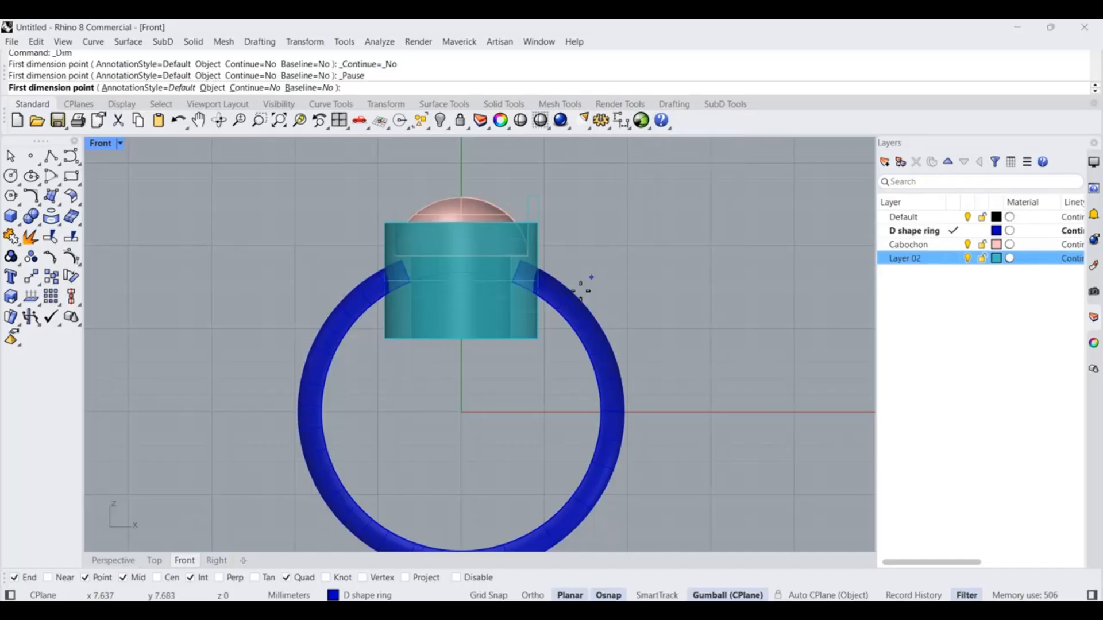
left_click(458, 256)
left_click(467, 275)
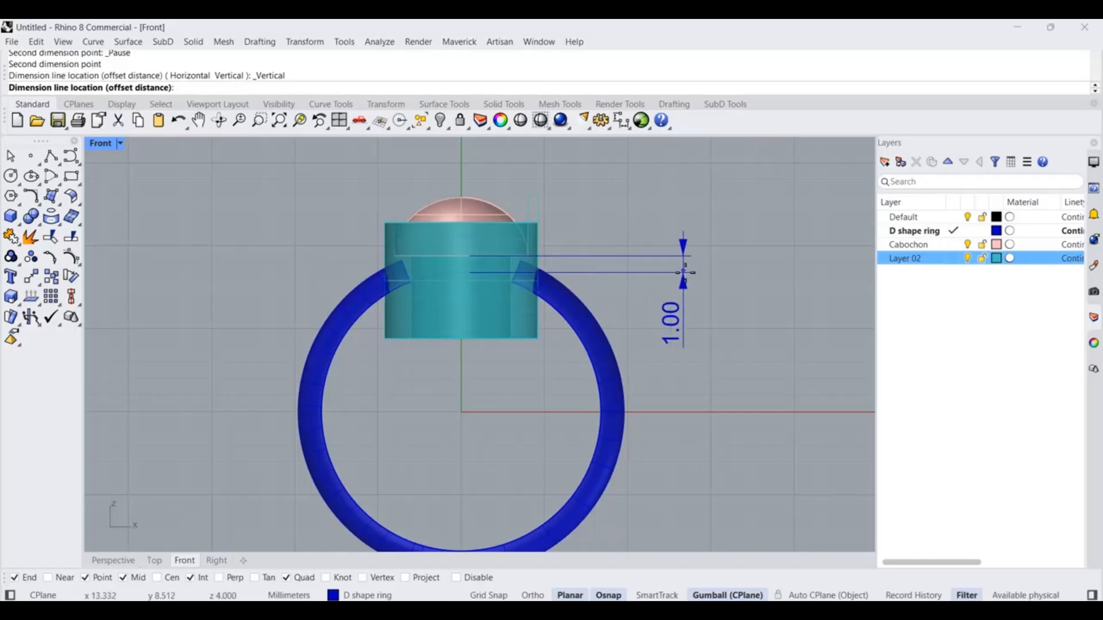
left_click(682, 273)
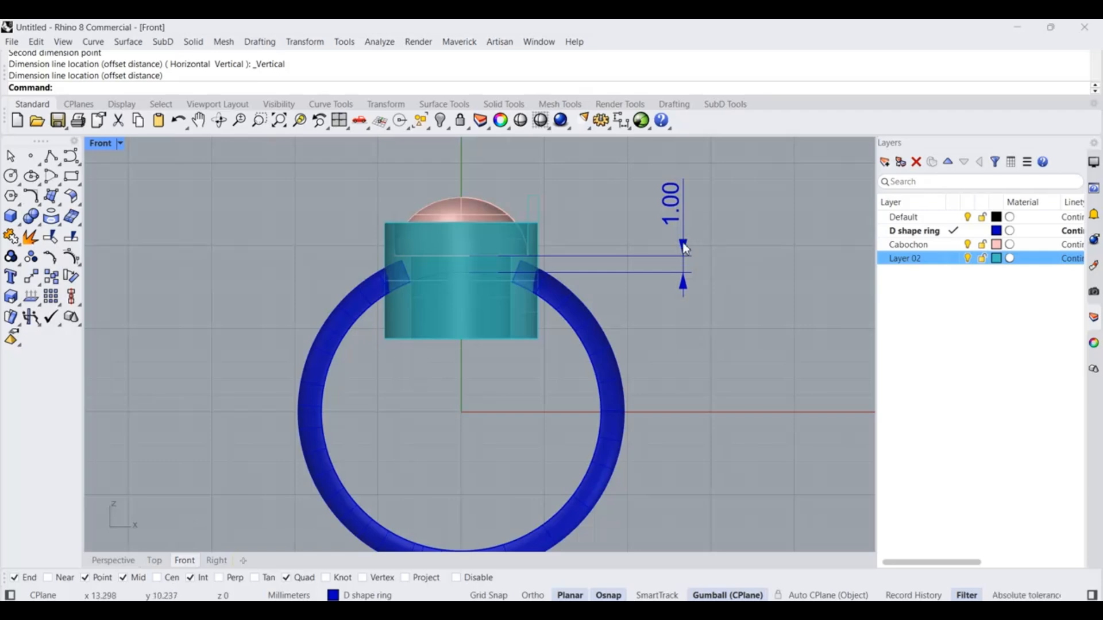
Inspect the cabochon and bezel on the band from an orbited Perspective view.
double_click(99, 145)
double_click(500, 144)
left_click(501, 121)
mouse_move(703, 213)
right_mouse_down()
mouse_move(690, 241)
mouse_move(773, 256)
mouse_move(549, 267)
right_mouse_up()
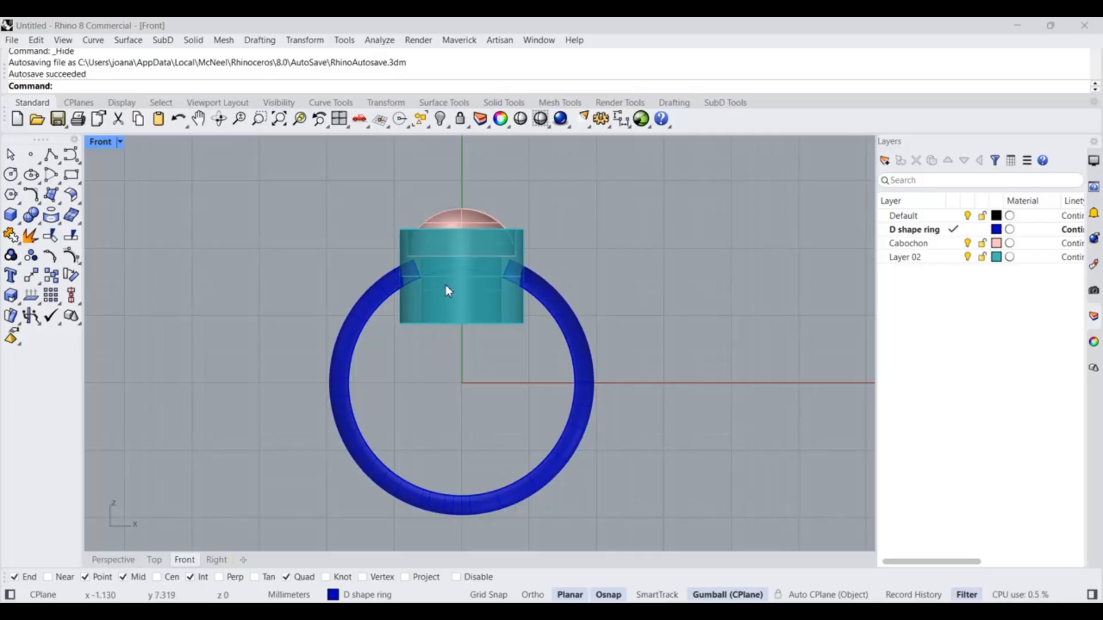
Ungroup the cabochon and bezel completely, and check that each one can be selected on its own.
left_click(471, 259)
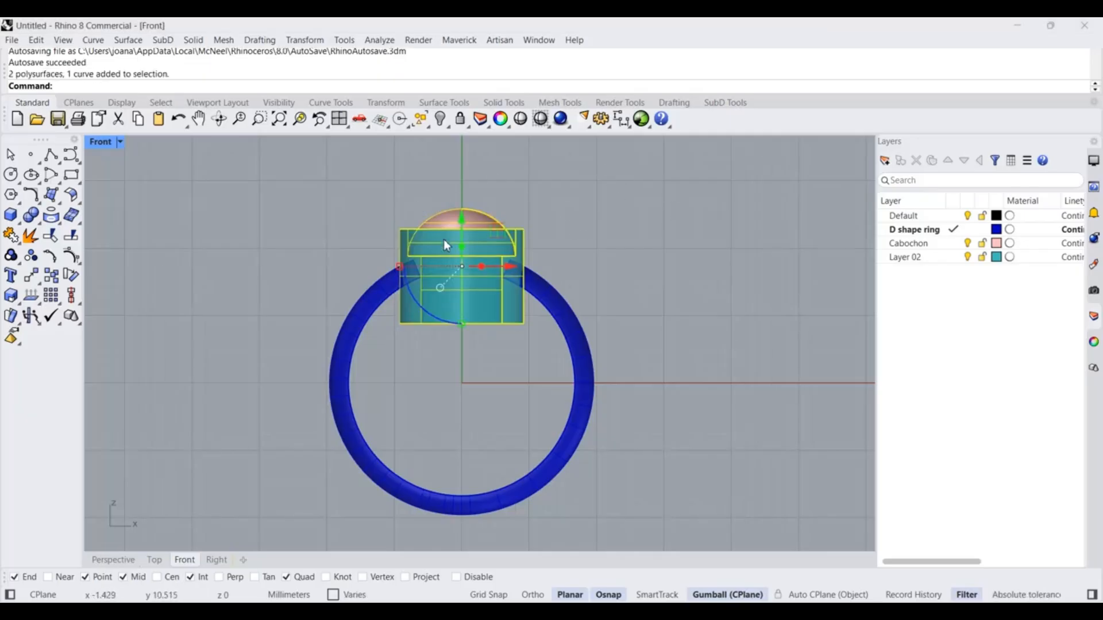
right_click(10, 256)
left_click(467, 419)
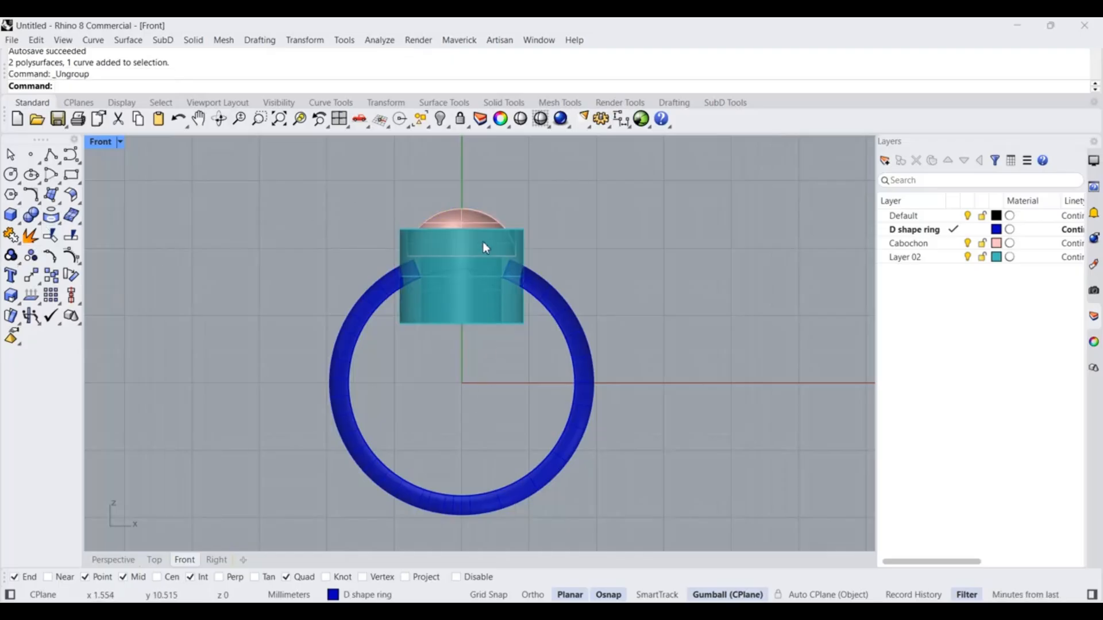
left_click_drag(485, 247, 478, 217)
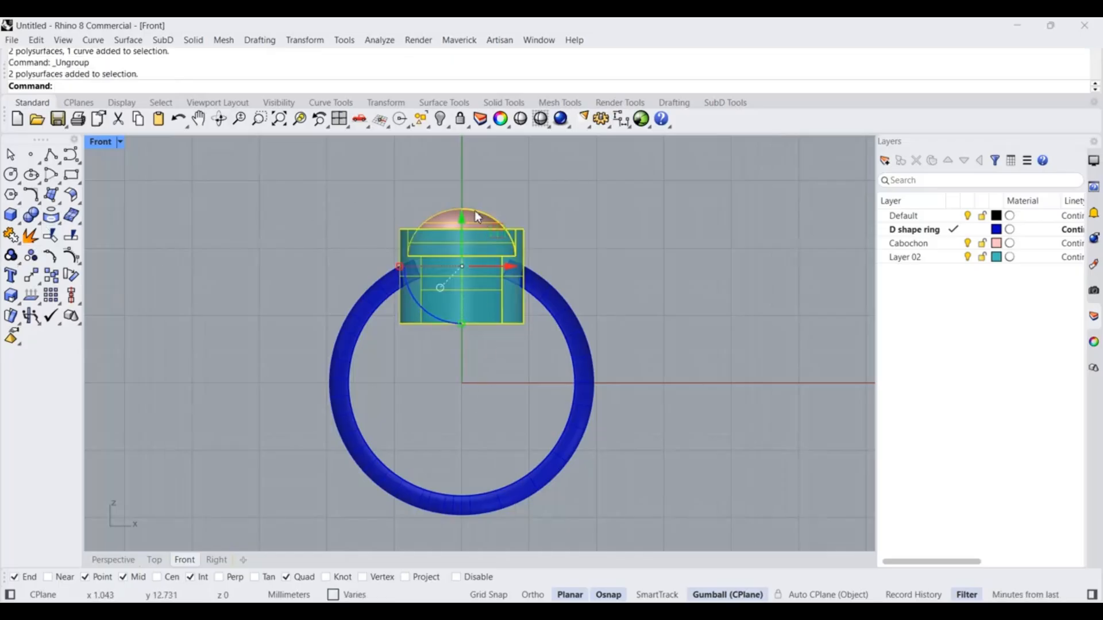
left_click(34, 260)
left_click(319, 211)
left_click(443, 211)
left_click(470, 298)
left_click(619, 226)
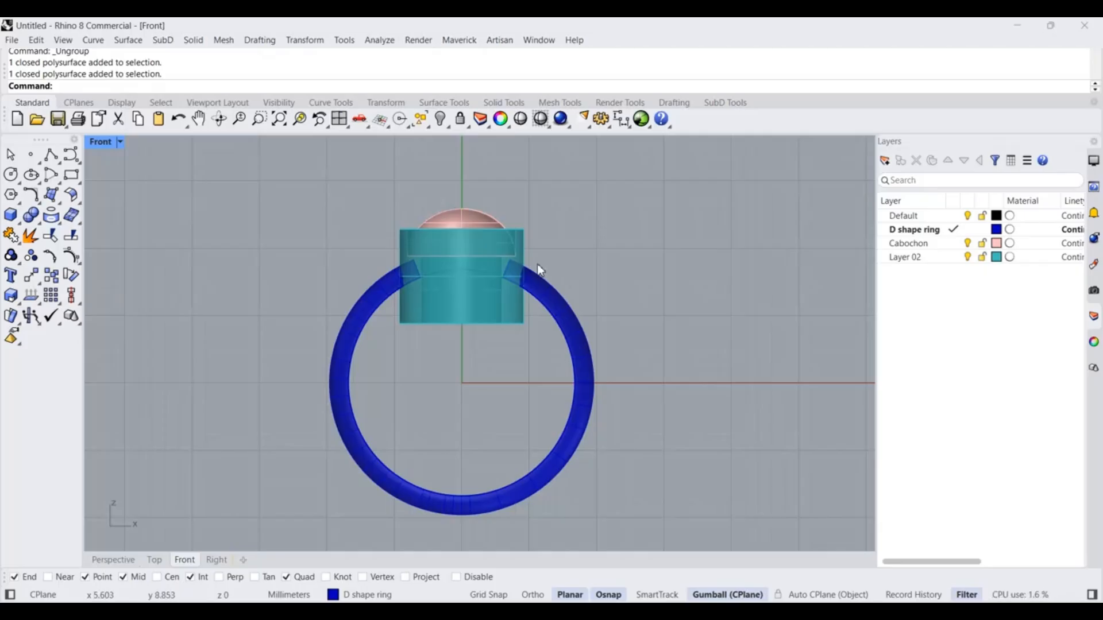
Wire Cut the bezel with the inner ring circle, normal to the curve, through both sides and keeping all pieces.
scroll(539, 266, "up", 2)
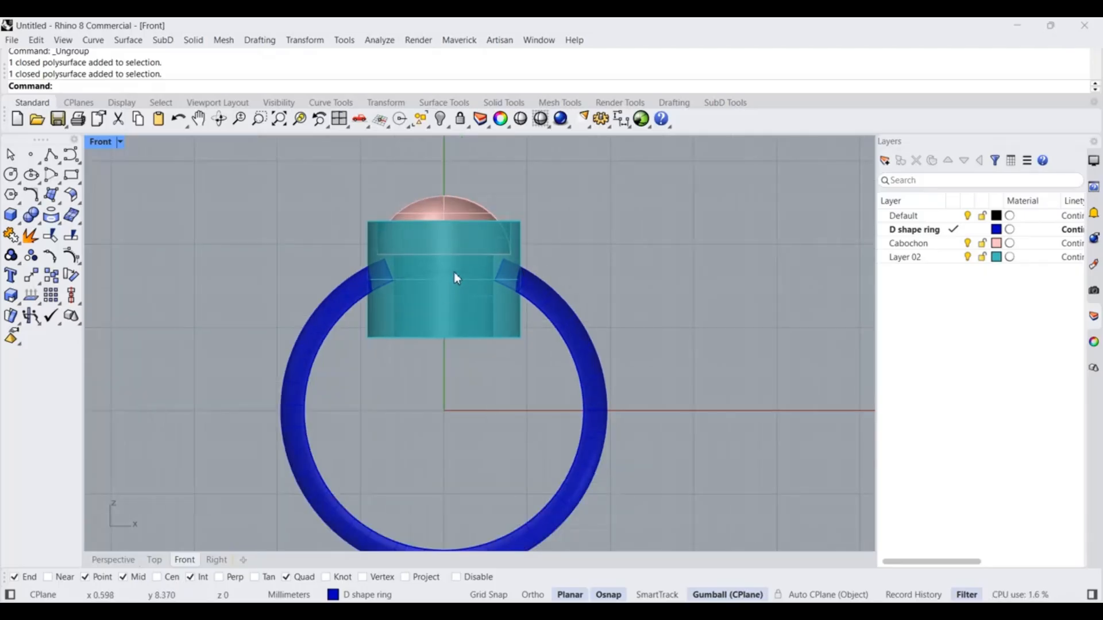
scroll(453, 271, "down", 3)
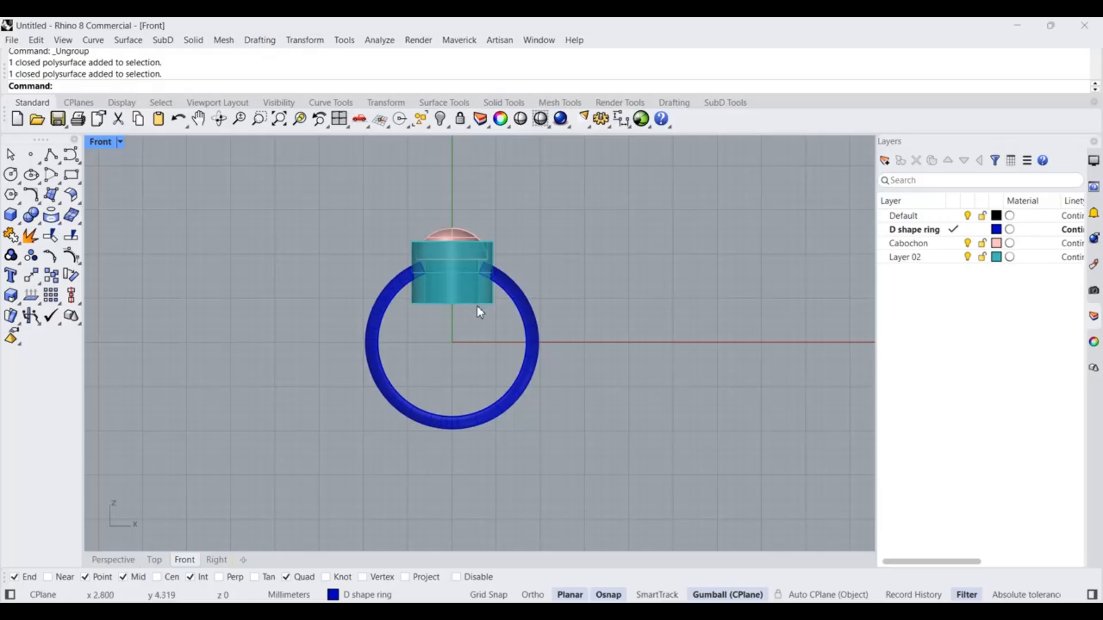
scroll(450, 289, "up", 2)
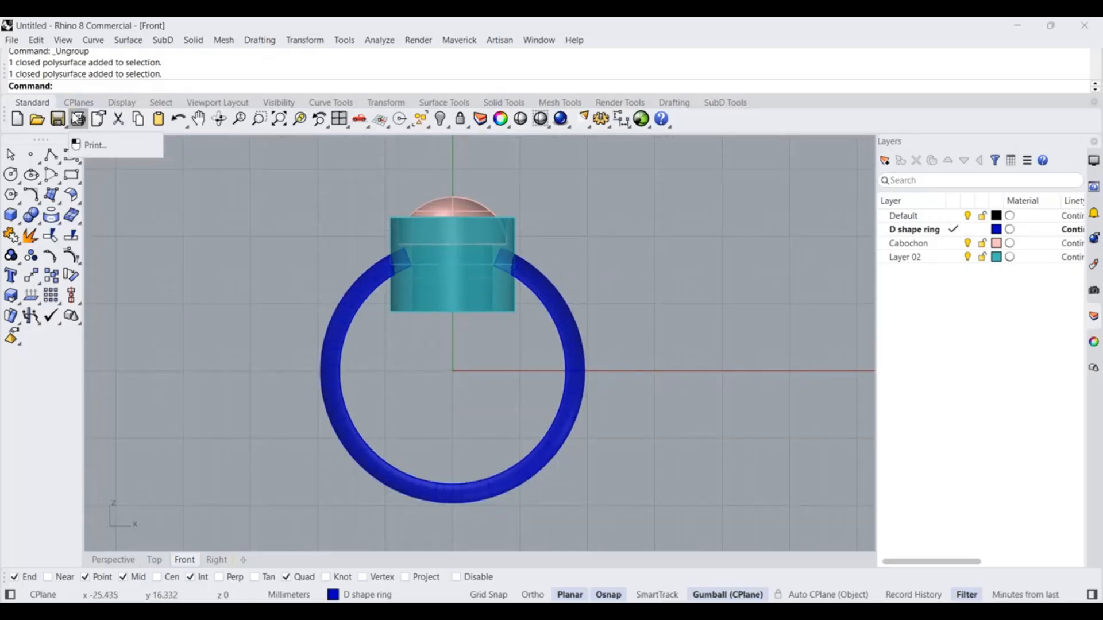
type("WireCut")
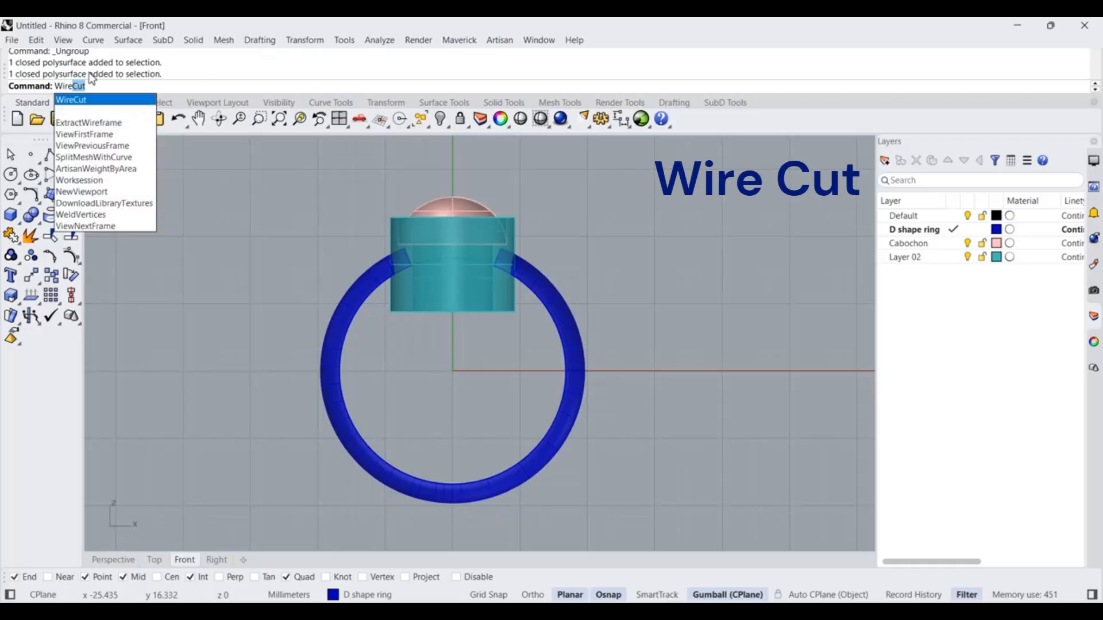
left_click(83, 101)
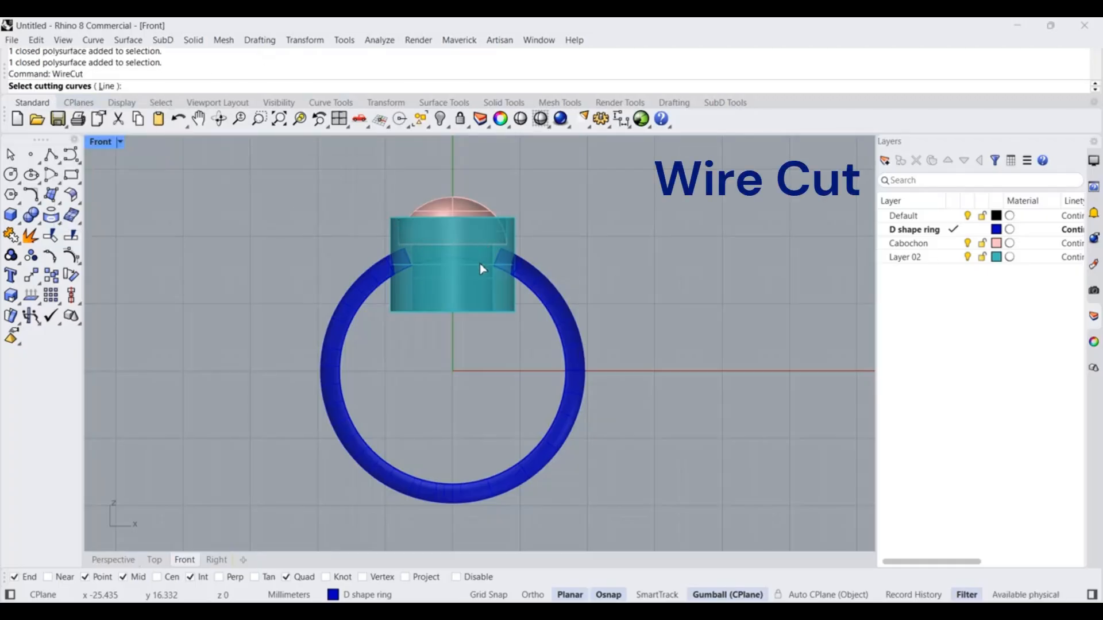
left_click(437, 259)
key("Return")
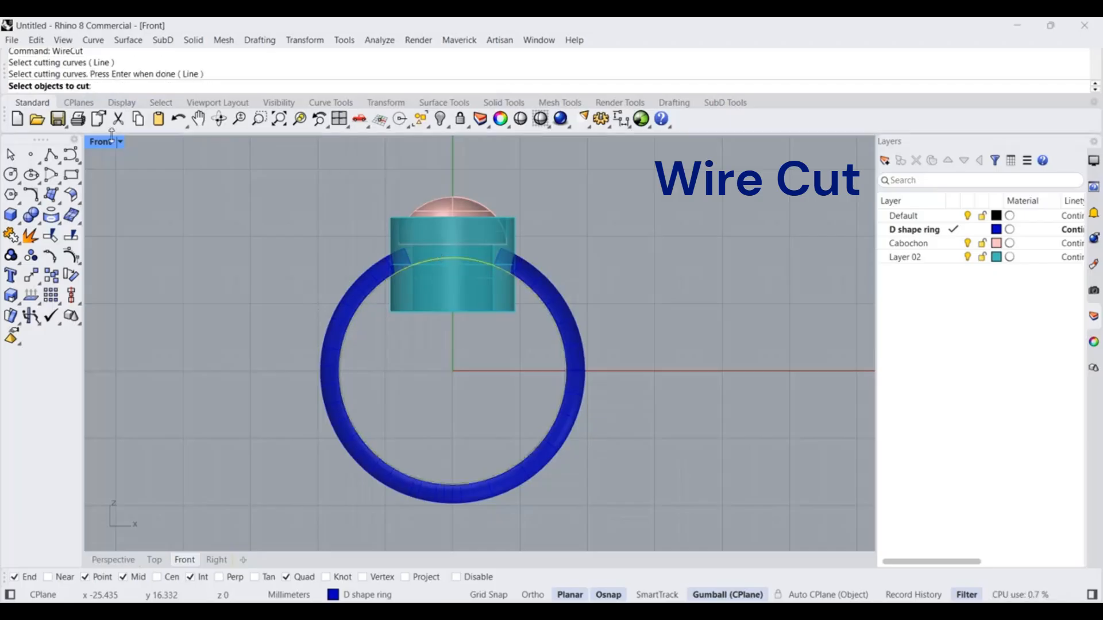
left_click(440, 311)
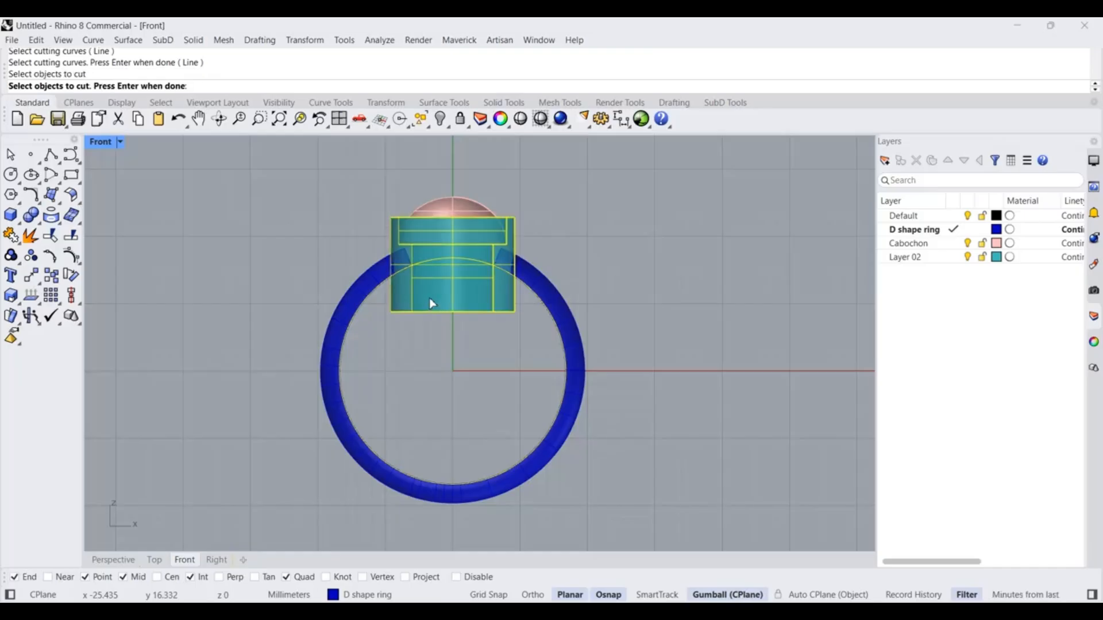
key("Return")
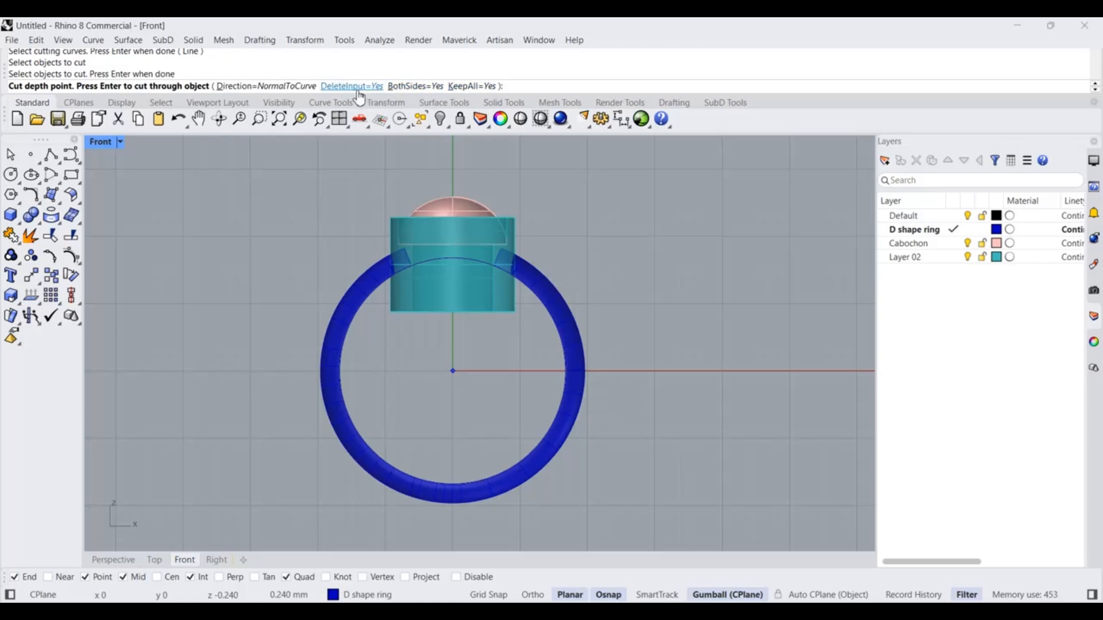
double_click(101, 142)
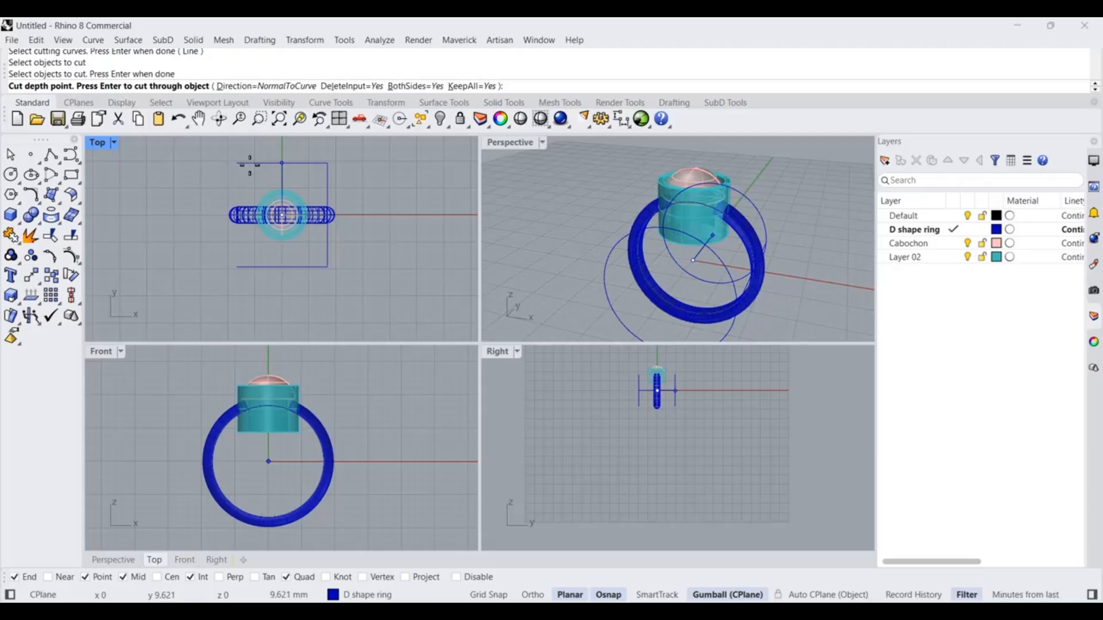
left_click(249, 165)
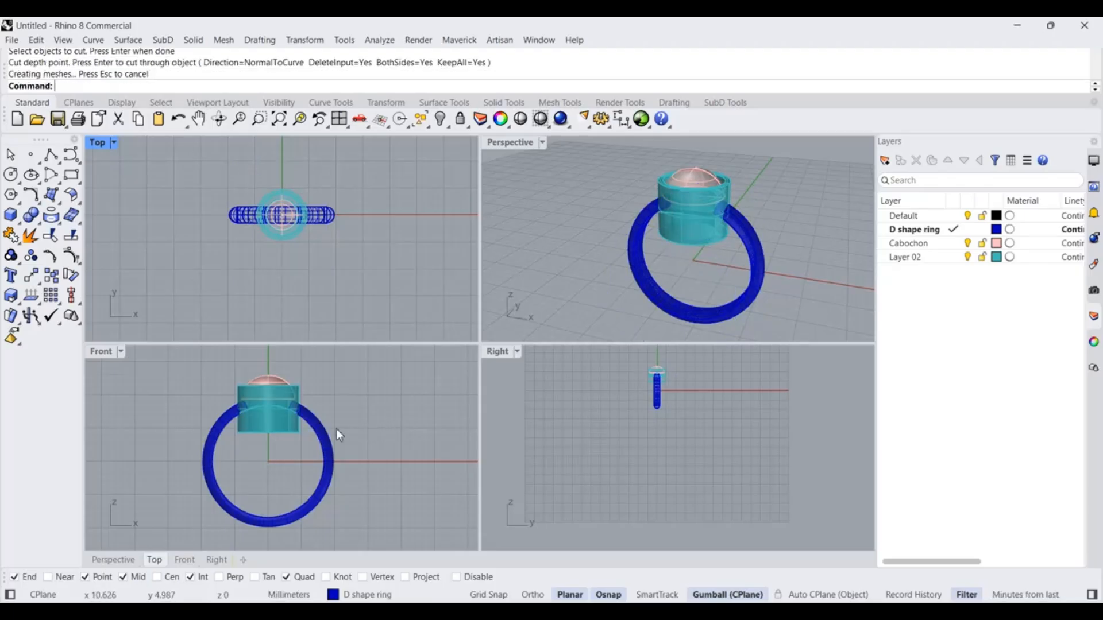
Delete the cut-off lower piece of the bezel that lies inside the finger opening.
left_click(280, 428)
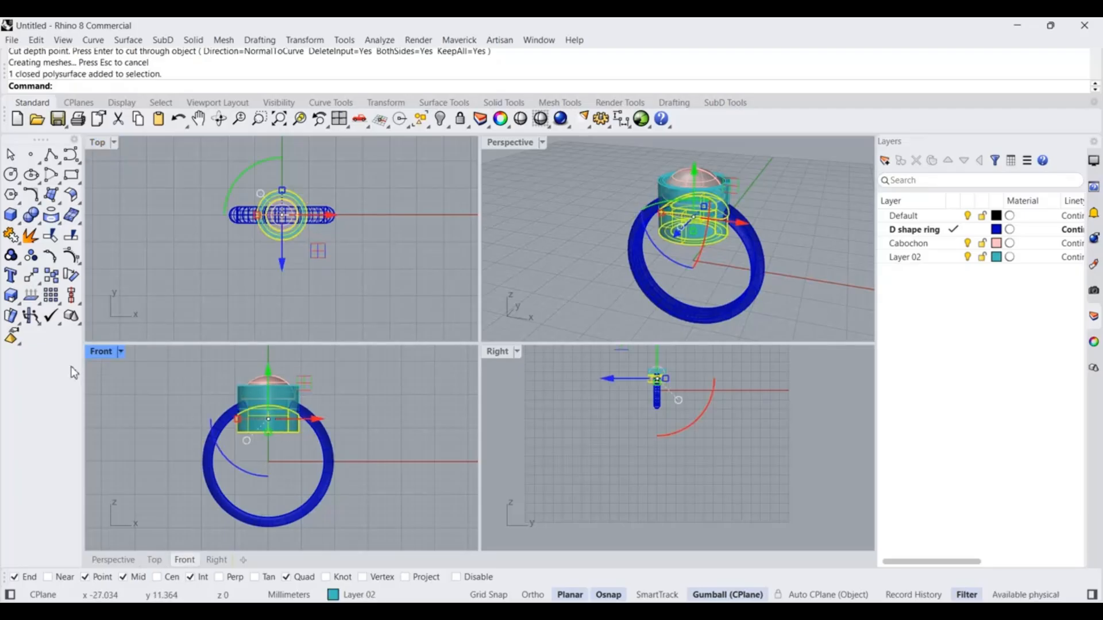
double_click(101, 354)
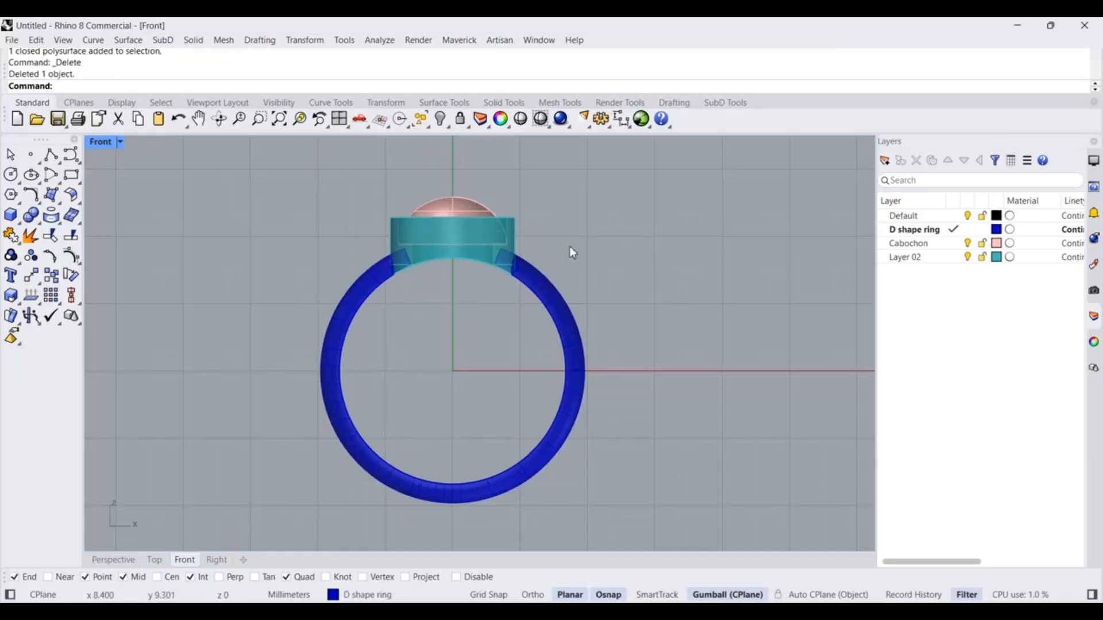
double_click(97, 141)
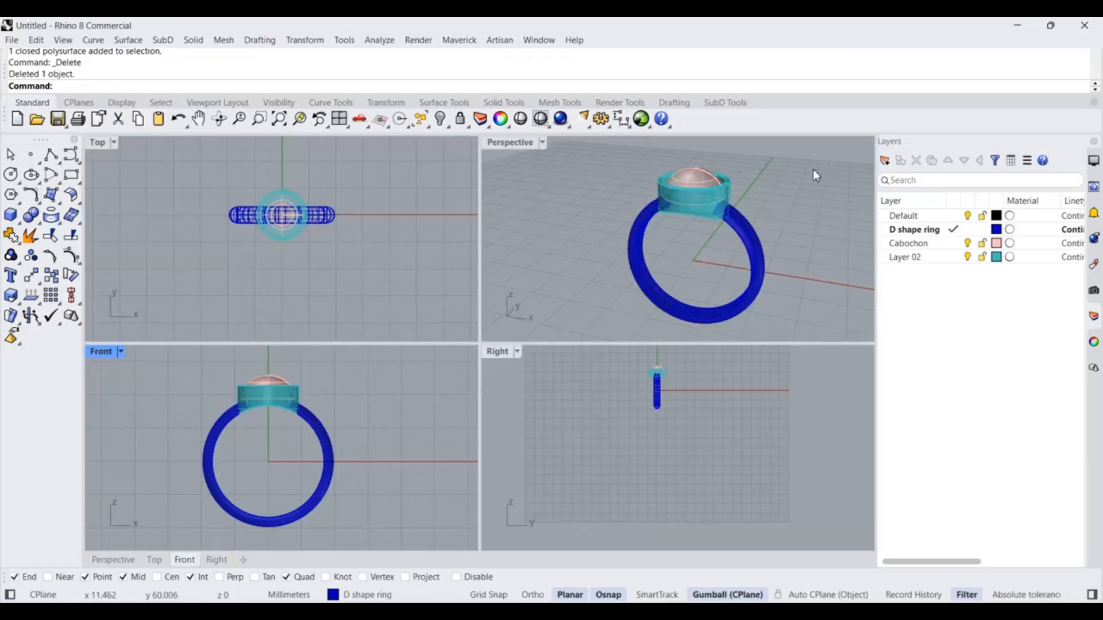
Boolean Union the D-profile band and the bezel into one solid in a maximized Perspective view, leaving the cabochon separate.
double_click(517, 142)
scroll(489, 216, "down", 4)
right_click_drag(545, 217, 520, 223)
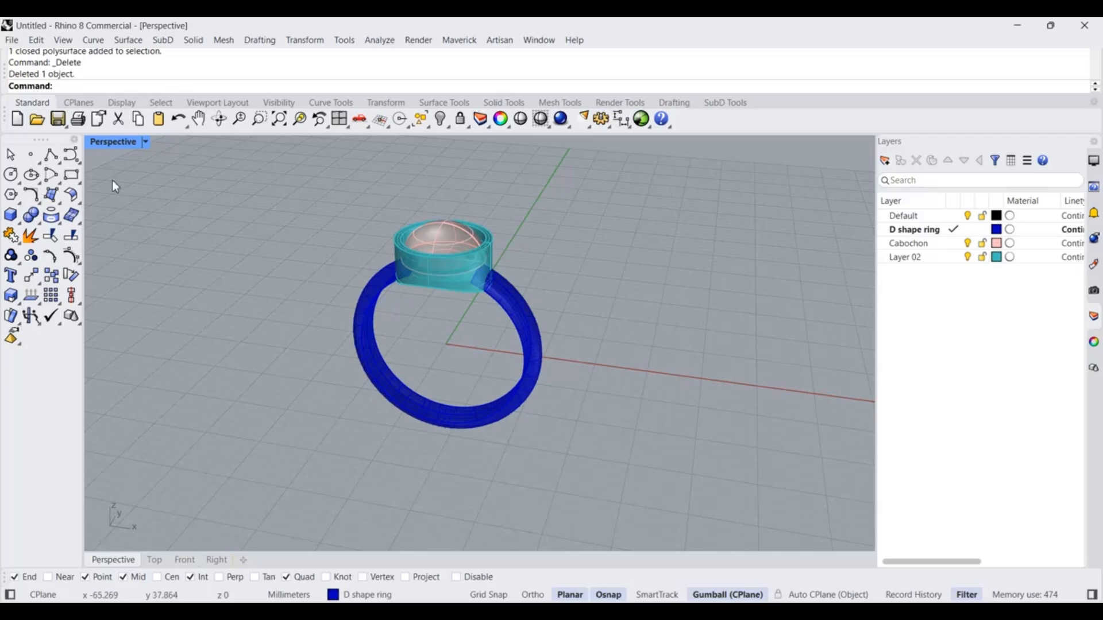
left_click(38, 222)
left_click_drag(61, 211, 179, 216)
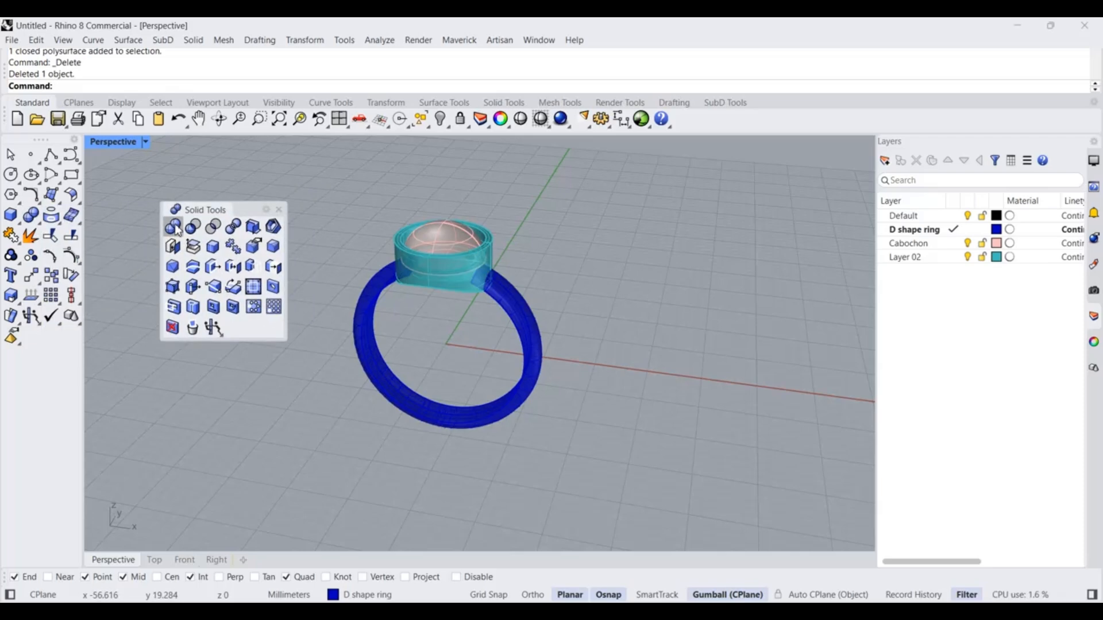
left_click(174, 229)
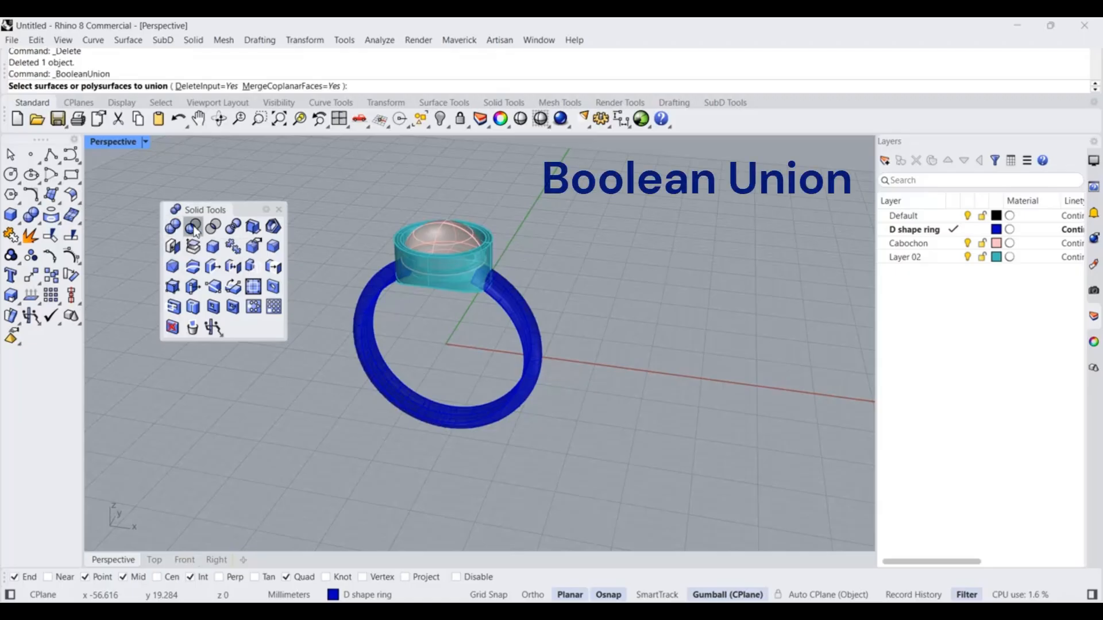
left_click(376, 285)
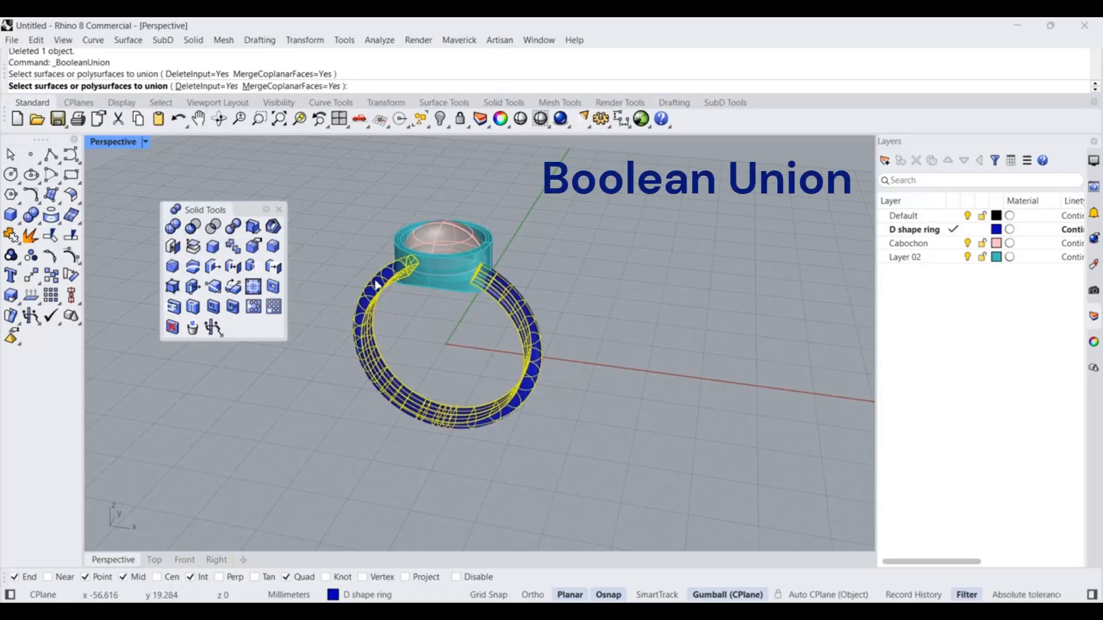
left_click(399, 248)
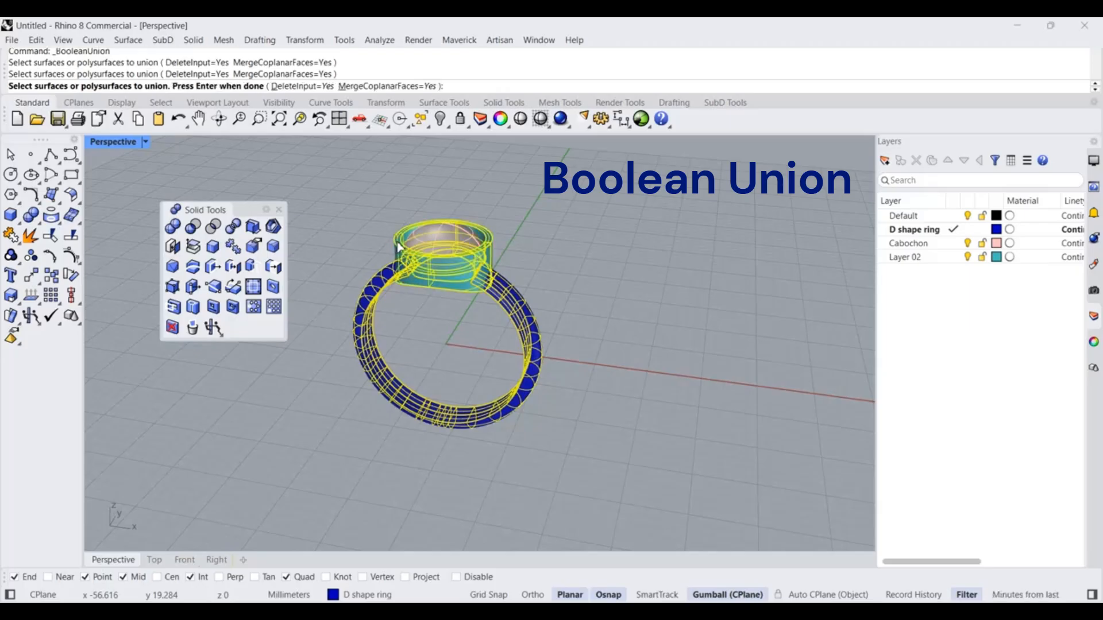
key("Return")
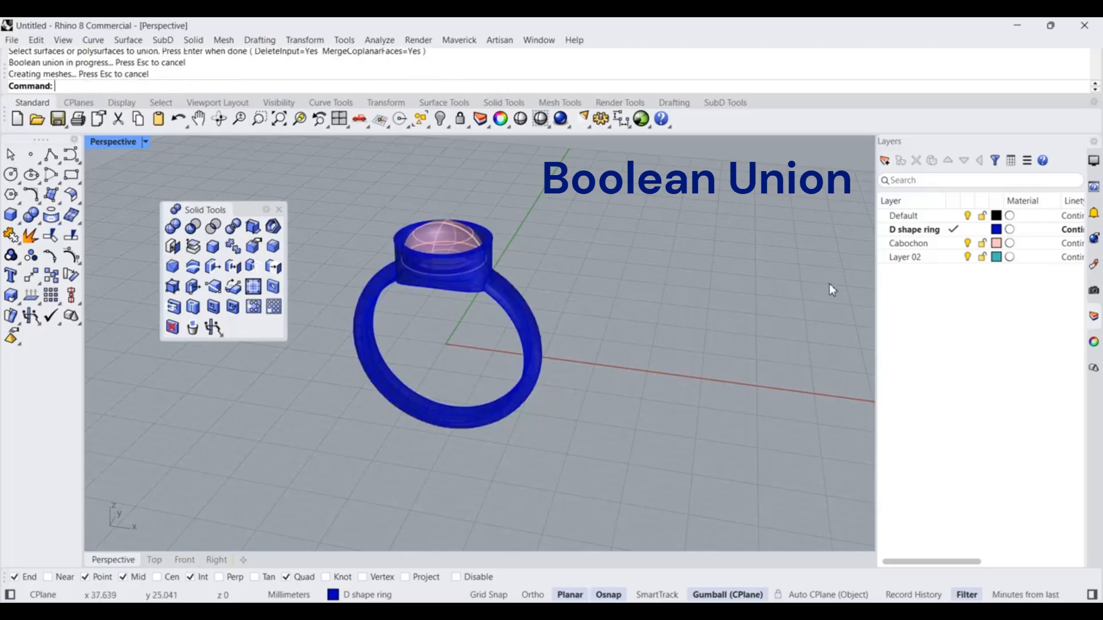
Hide the Cabochon layer and examine the united metal from several angles, including where the bezel meets the band.
left_click(970, 245)
right_click_drag(753, 239, 483, 241)
scroll(479, 241, "up", 4)
scroll(478, 256, "down", 8)
right_click_drag(486, 284, 482, 205, "shift")
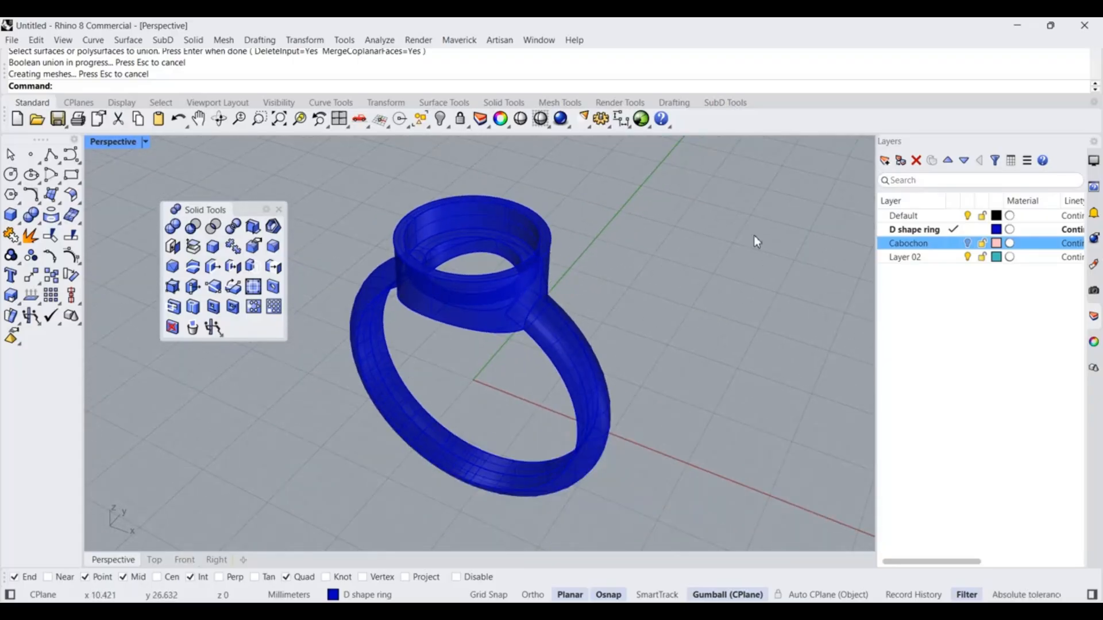
right_click_drag(503, 278, 527, 254)
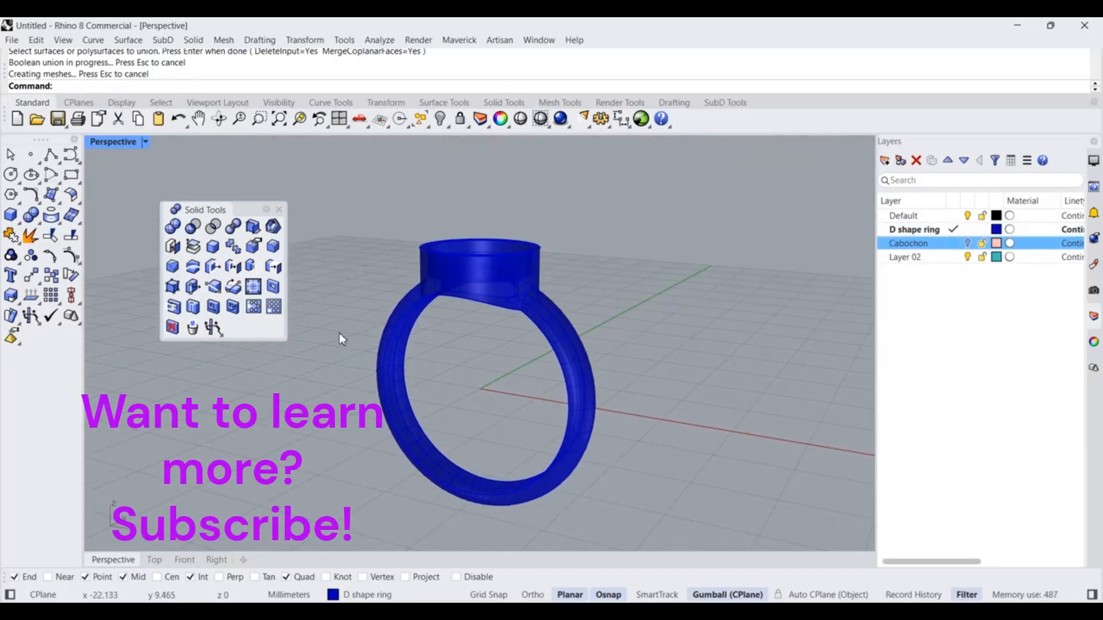
scroll(435, 315, "up", 5)
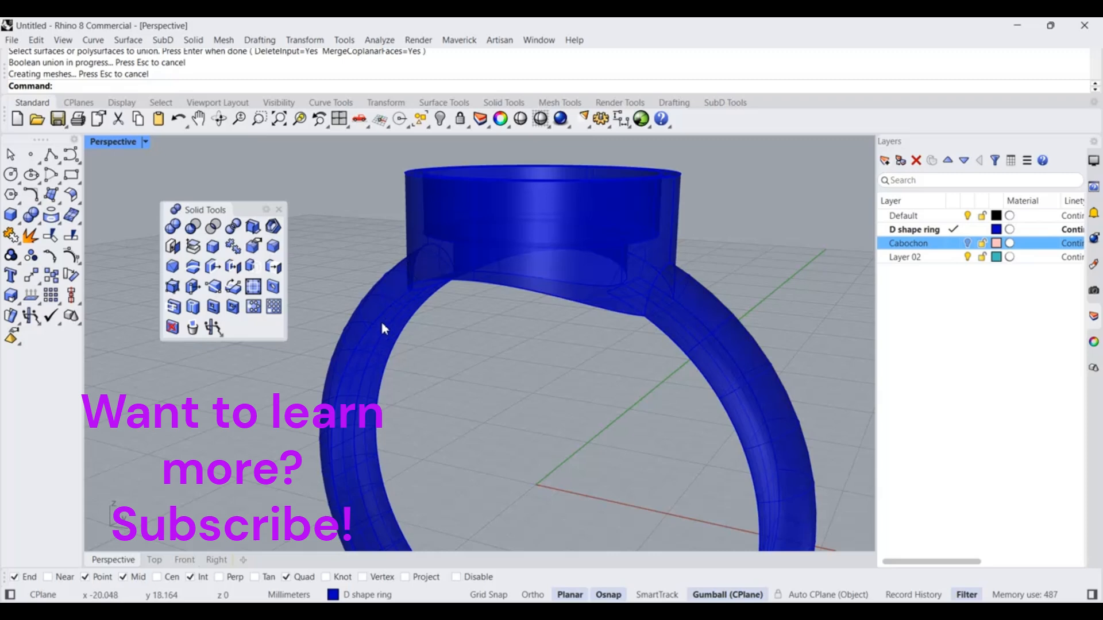
scroll(684, 345, "down", 5)
right_click_drag(673, 310, 629, 274)
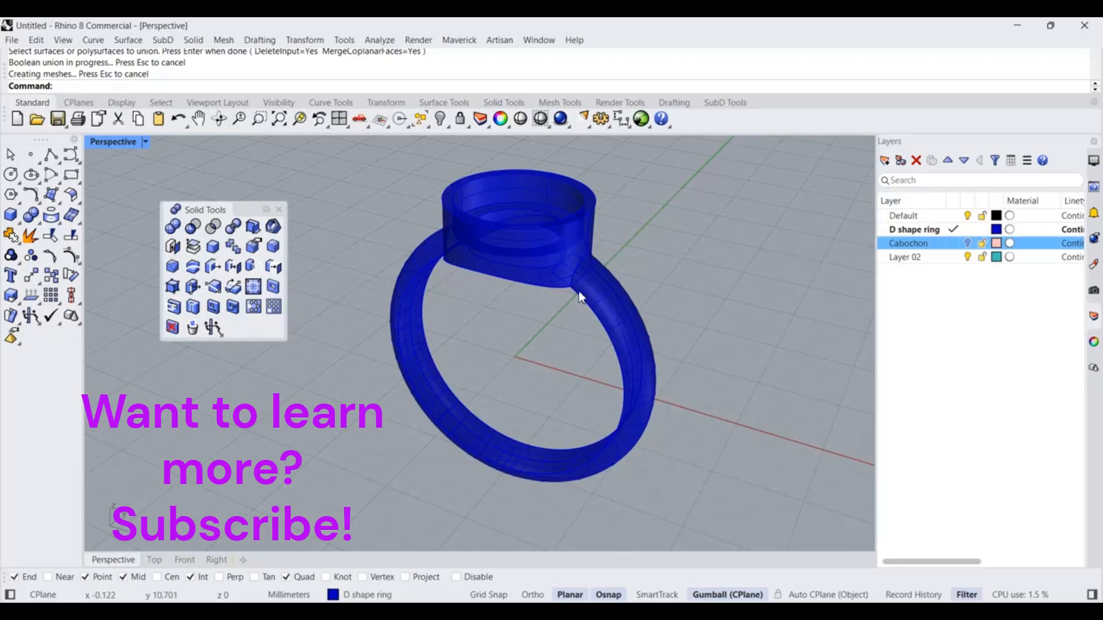